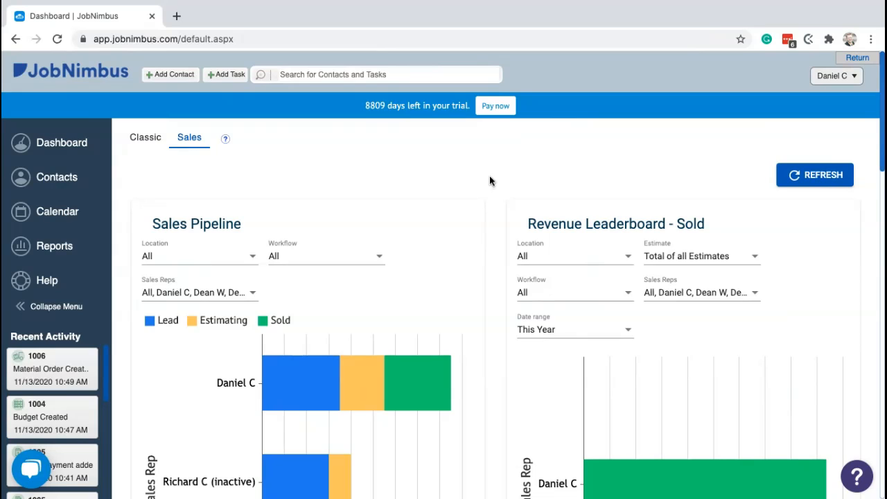
Open the account settings and go to the Products & Services list.
left_click(832, 79)
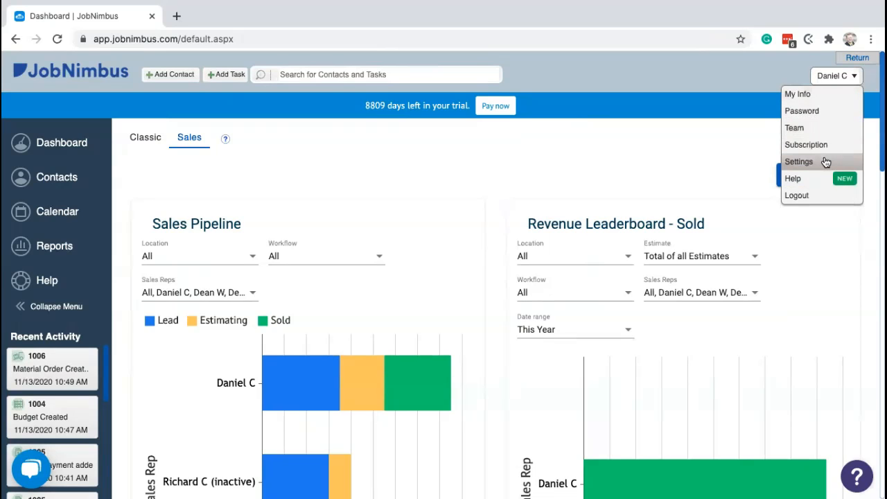
left_click(799, 162)
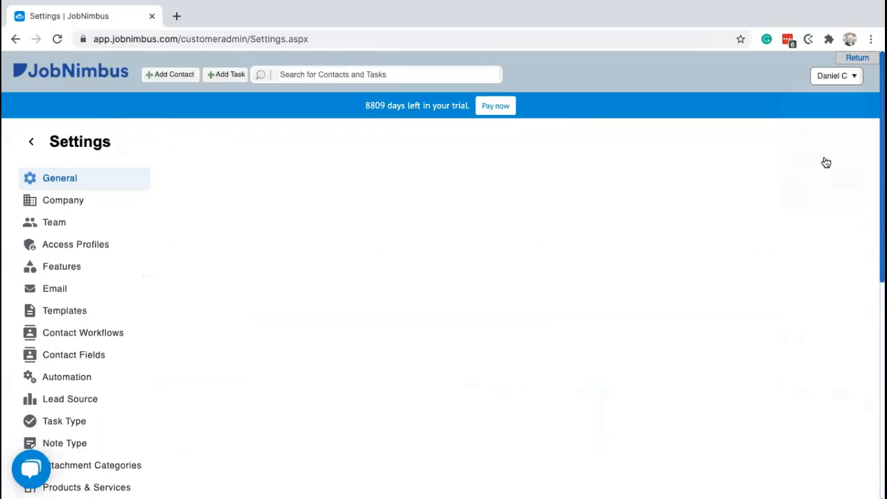
scroll(349, 132, "down", 2)
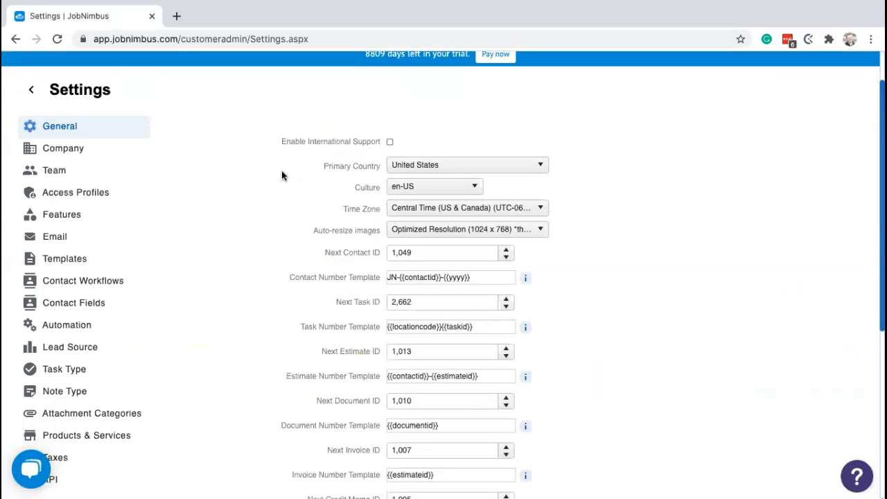
scroll(270, 175, "down", 1)
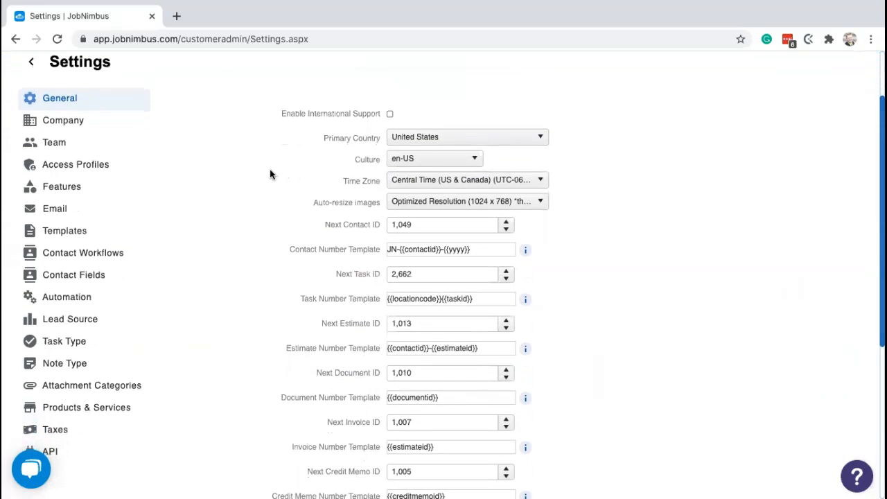
left_click(68, 409)
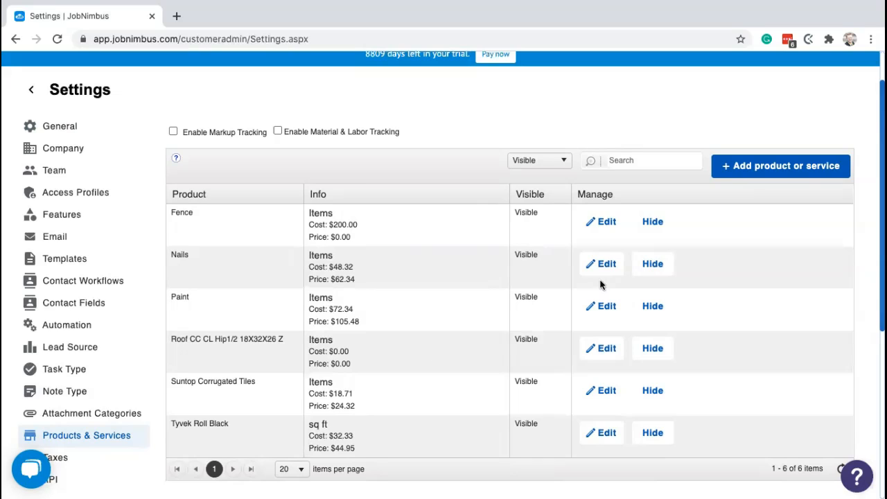
Start a new product named Tar Shingles and set its unit to sq ft.
left_click(755, 172)
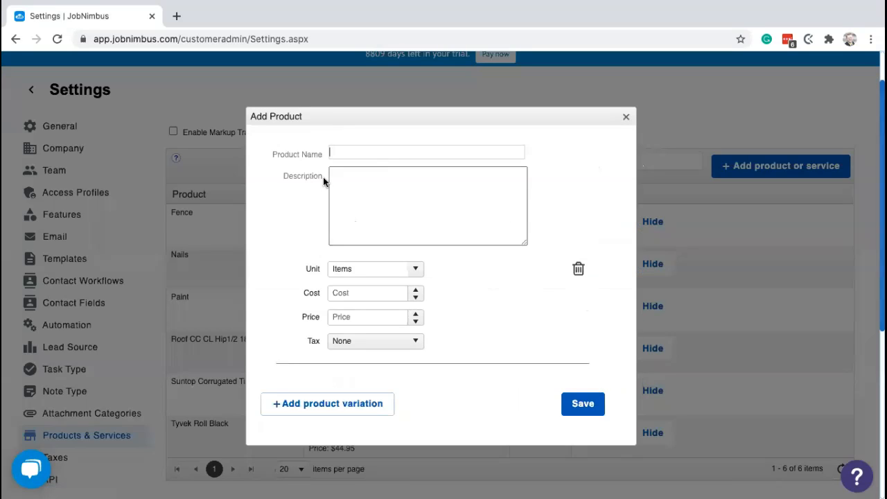
type("Tar Shingles")
left_click(351, 176)
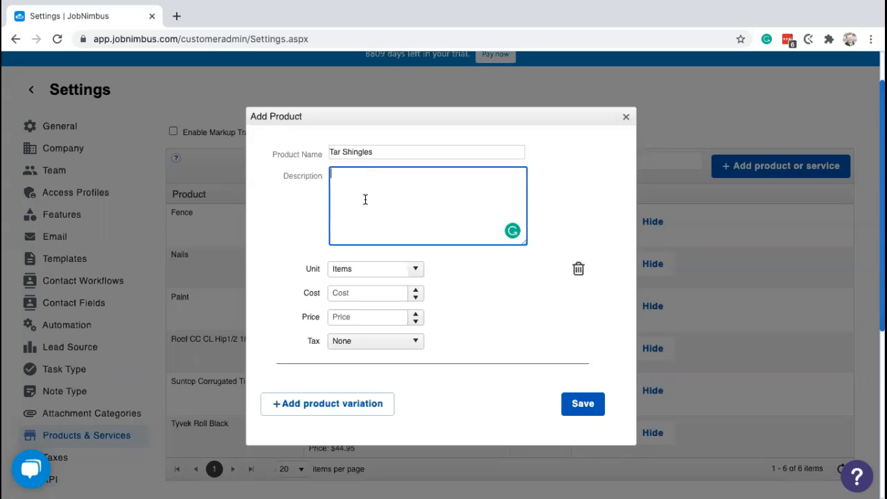
left_click(418, 274)
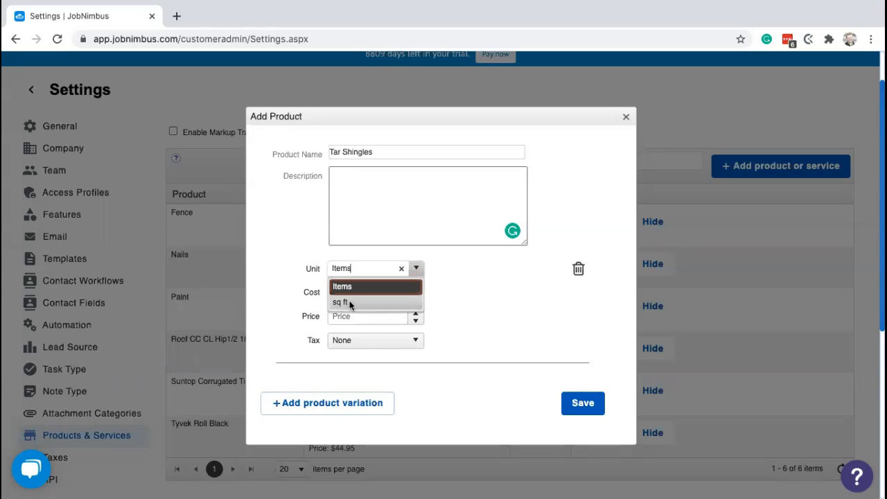
left_click(350, 302)
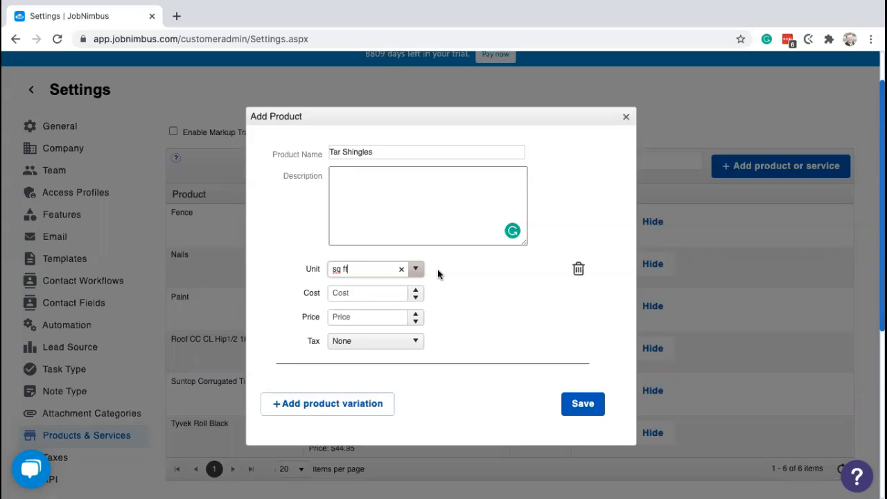
Set the Tar Shingles cost to $3.27 and price to $4.95, and save the product.
left_click(388, 293)
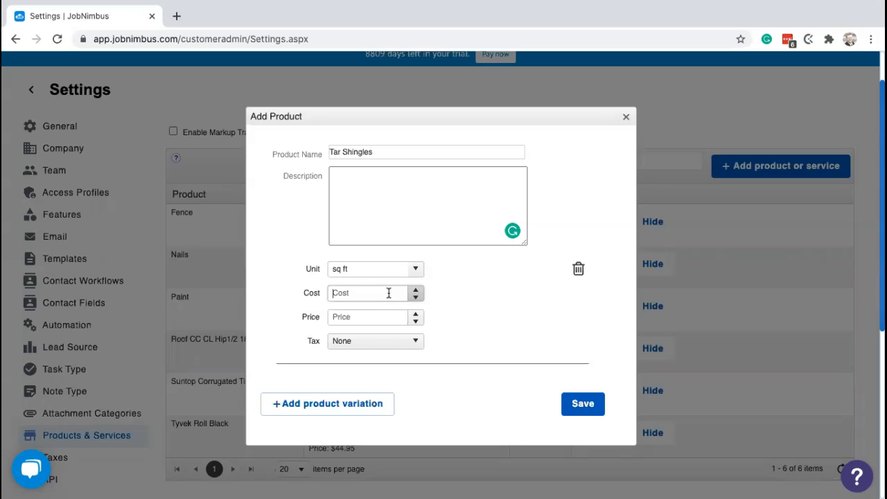
type("3.27")
left_click(371, 315)
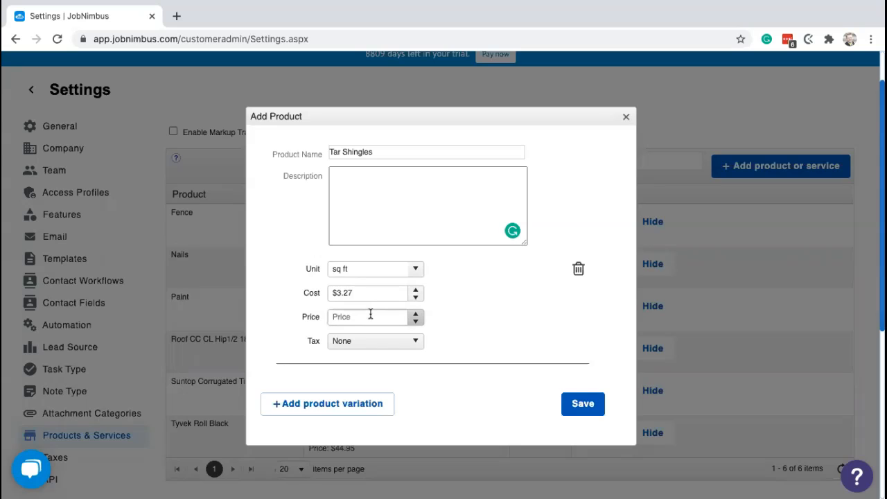
type("4.95")
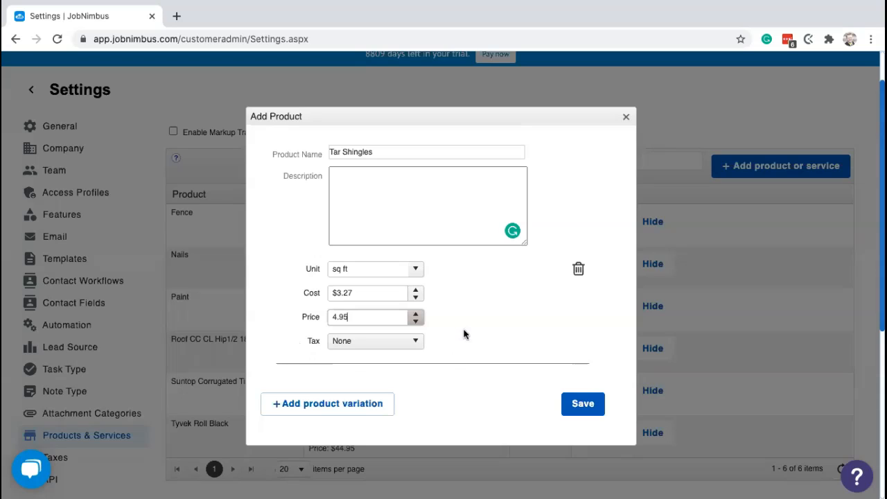
left_click(575, 409)
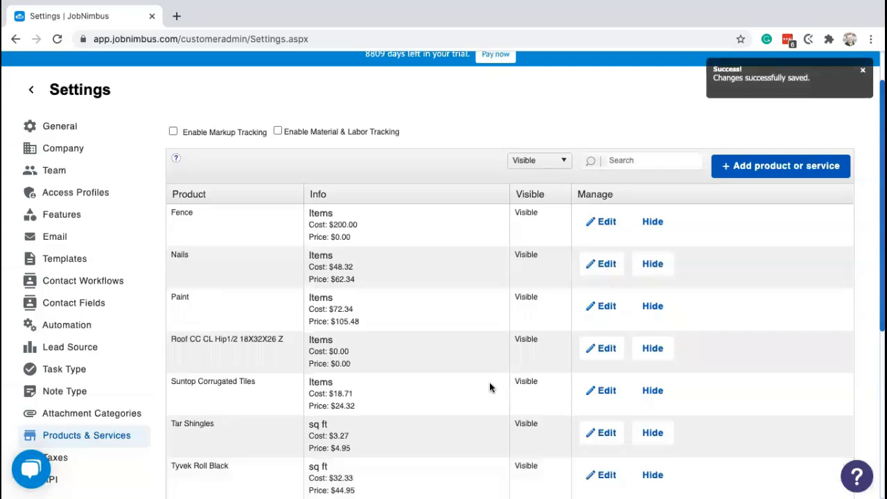
Review the products list, including the Tar Shingles entry and the product search.
scroll(490, 384, "down", 1)
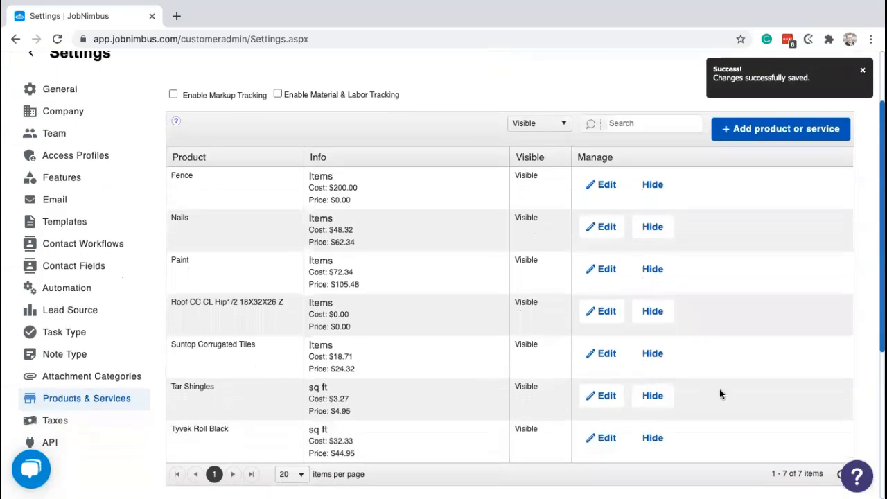
scroll(767, 389, "up", 1)
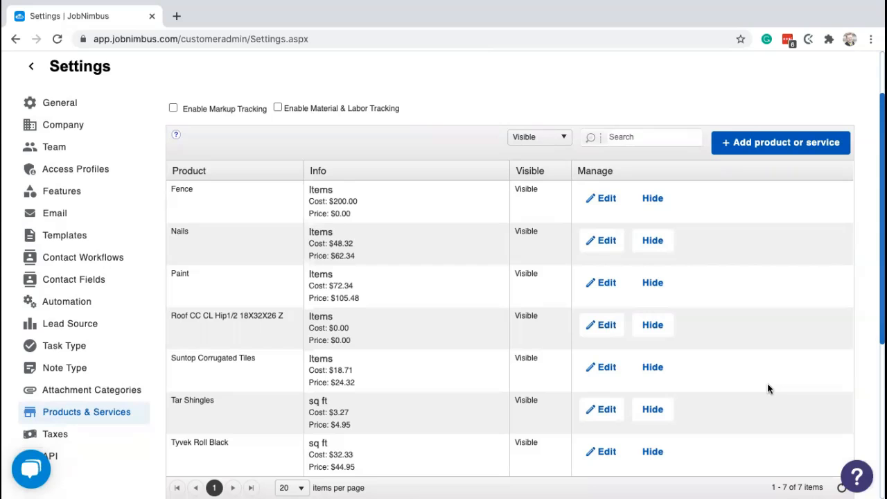
scroll(756, 357, "up", 2)
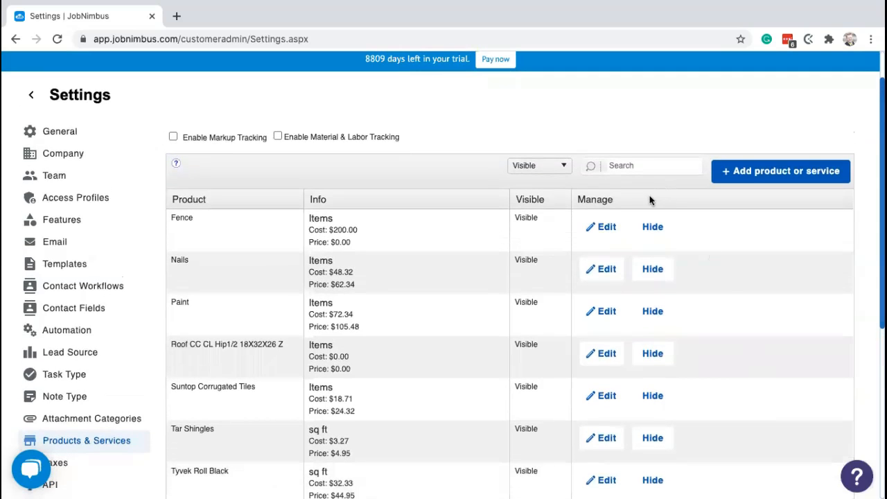
scroll(638, 162, "down", 1)
left_click(676, 160)
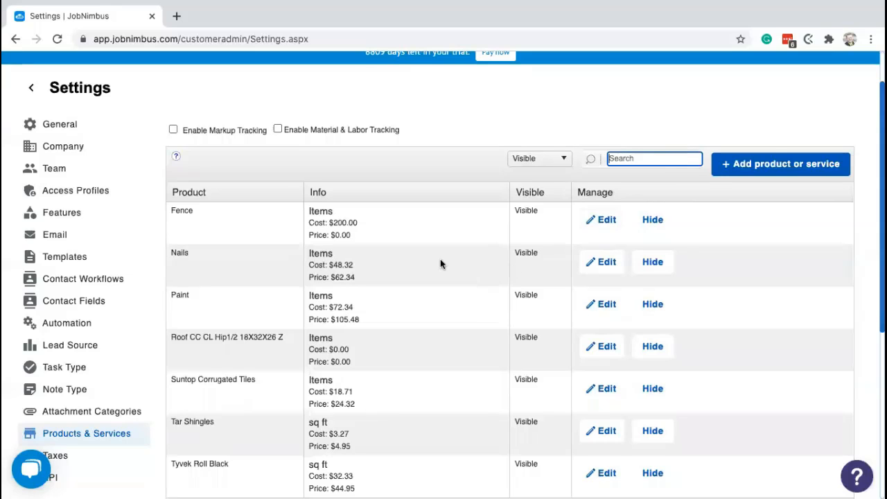
scroll(440, 259, "down", 1)
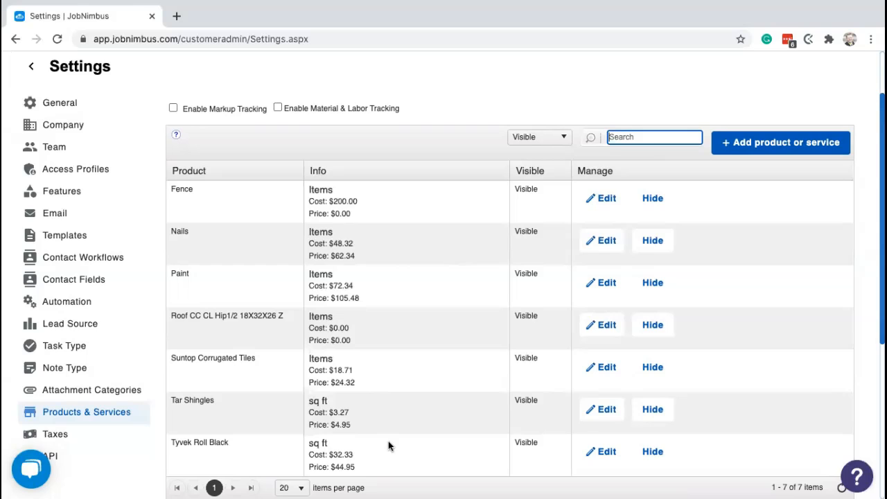
scroll(388, 443, "up", 2)
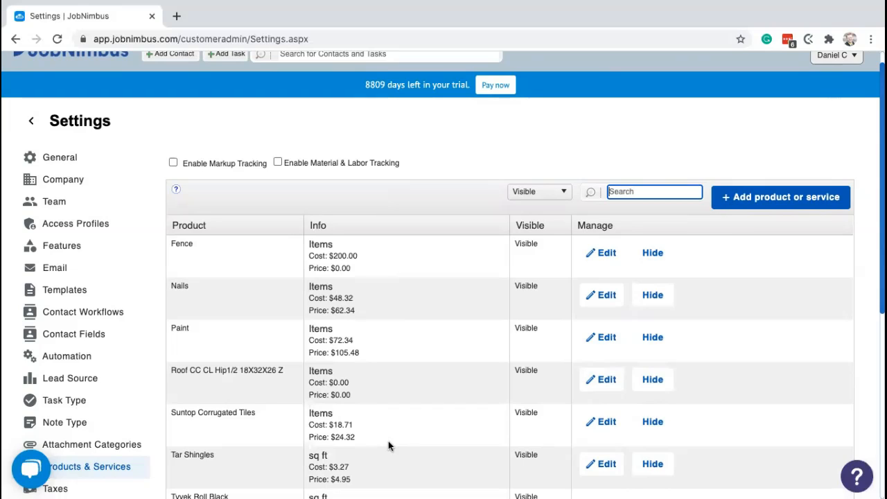
Open the template settings and start a new estimate template using the design with the black title banner.
left_click(66, 291)
scroll(70, 295, "down", 1)
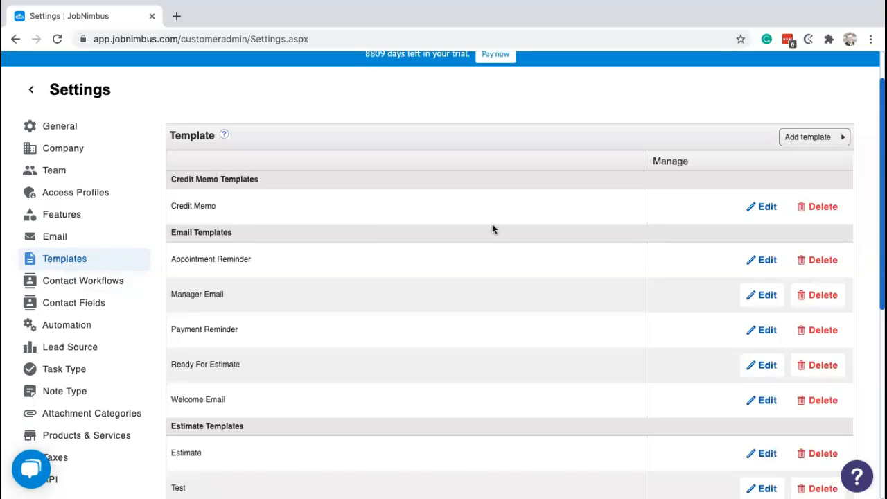
scroll(479, 225, "down", 3)
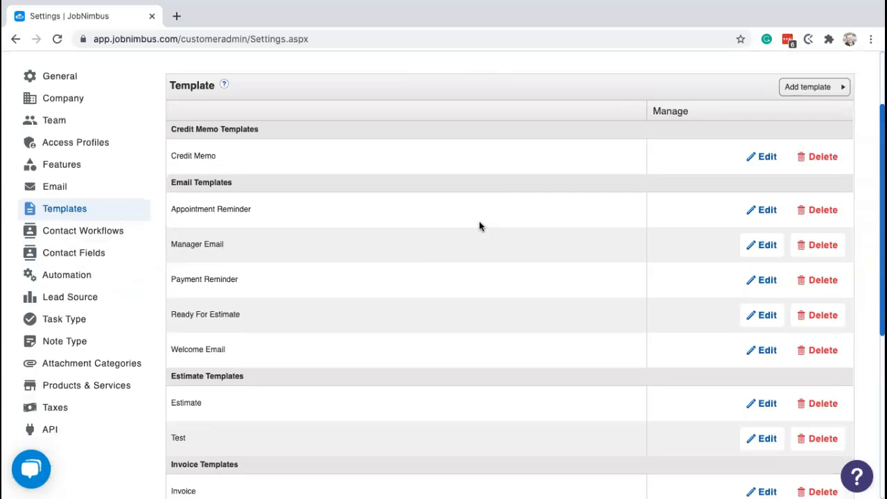
scroll(426, 236, "down", 1)
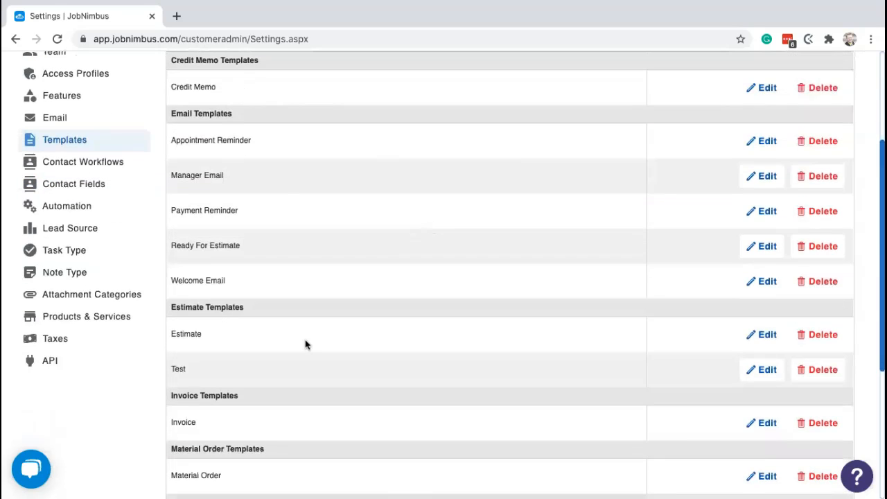
scroll(404, 323, "up", 6)
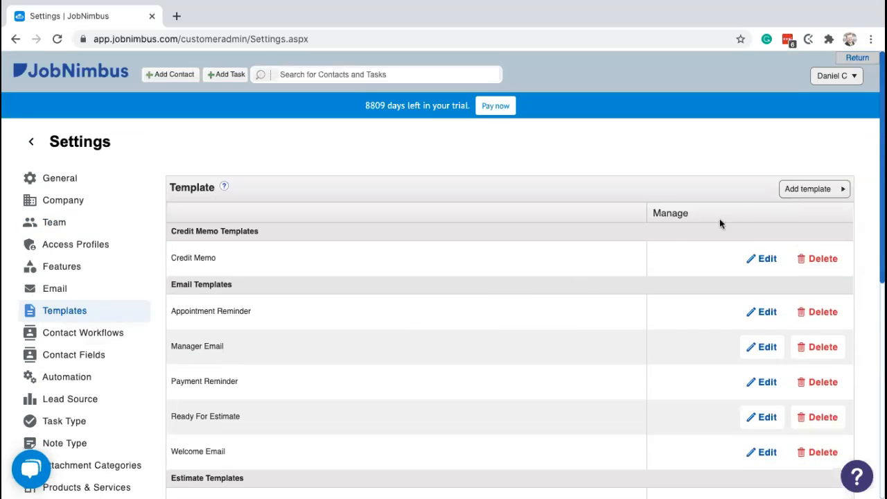
left_click(821, 193)
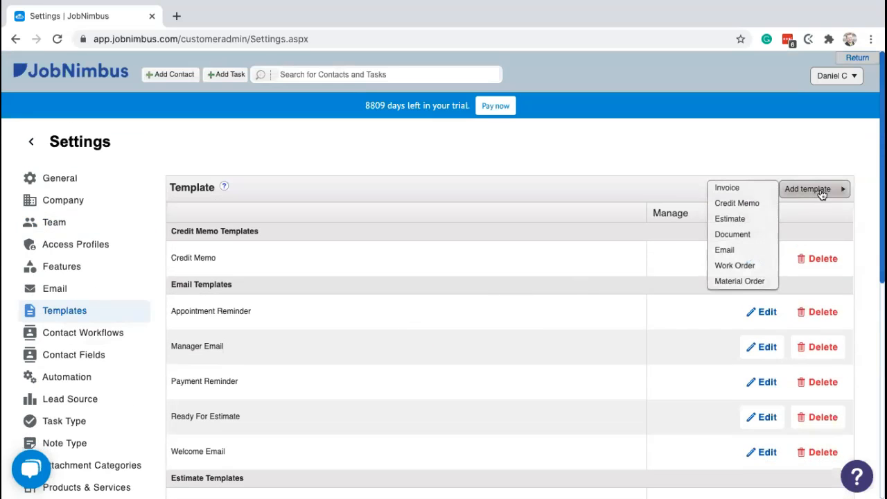
left_click(736, 219)
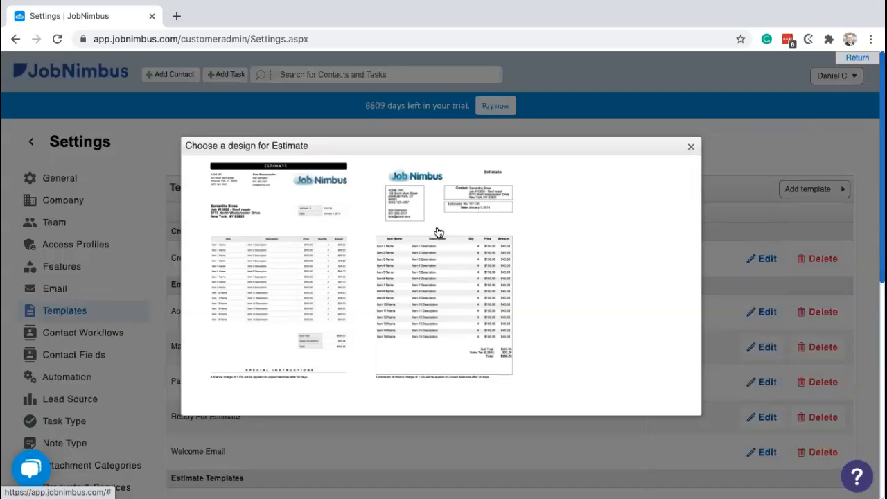
left_click(281, 237)
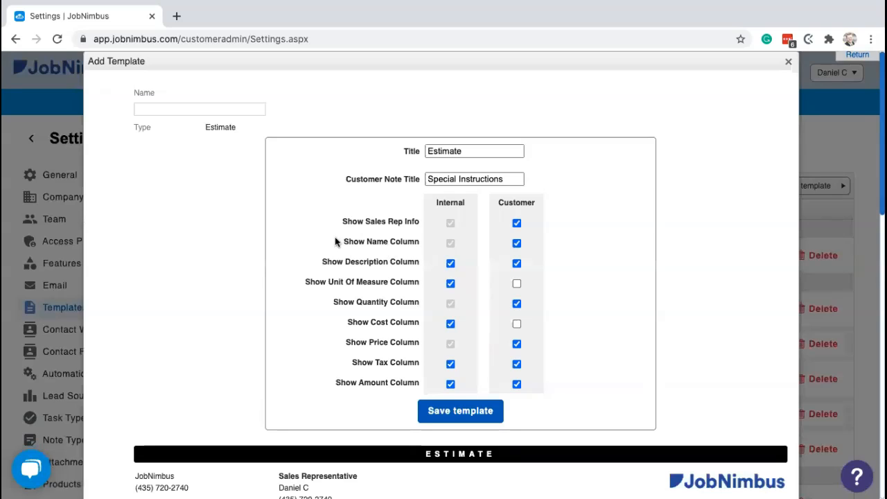
Name the new estimate template Webinar Template.
left_click(189, 111)
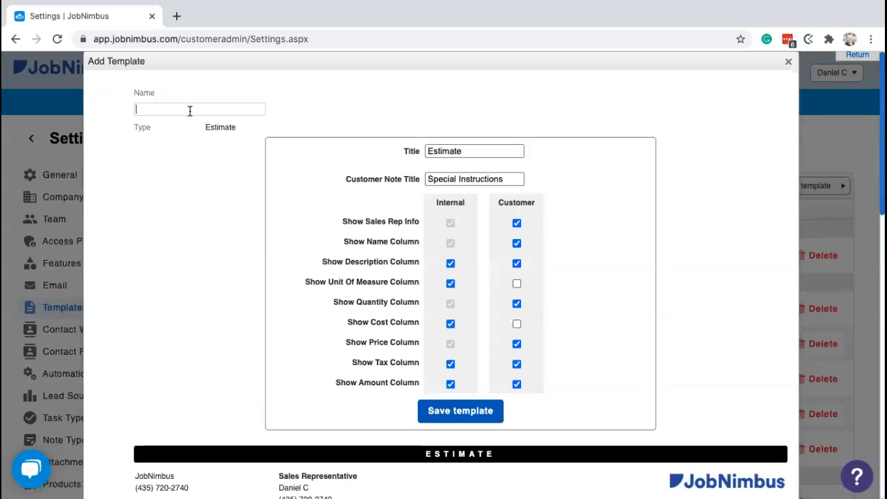
type("Wee")
key("BackSpace")
type("binar Tem")
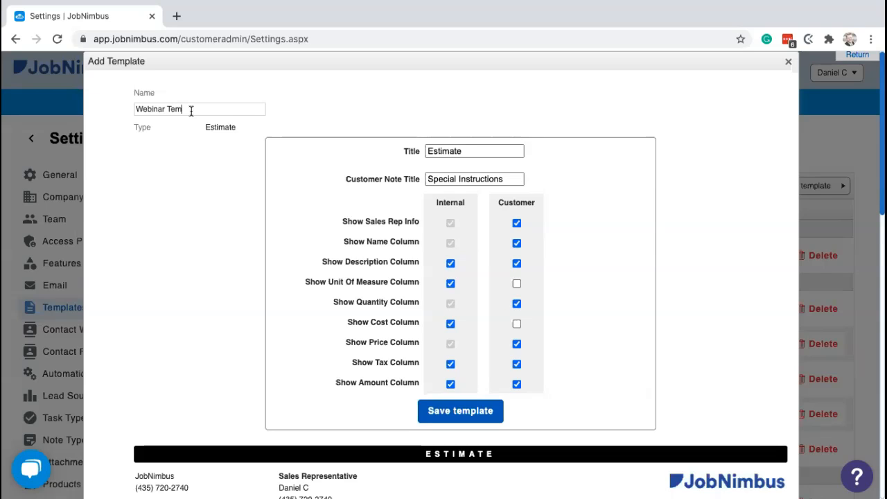
type("plate")
scroll(588, 231, "down", 1)
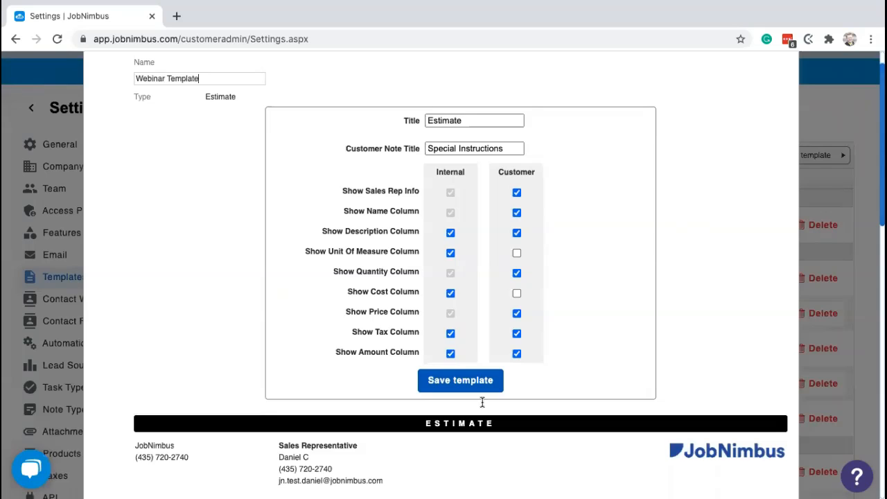
Change the estimate template's title to Proposal.
left_click(471, 120)
left_click_drag(471, 121, 409, 123)
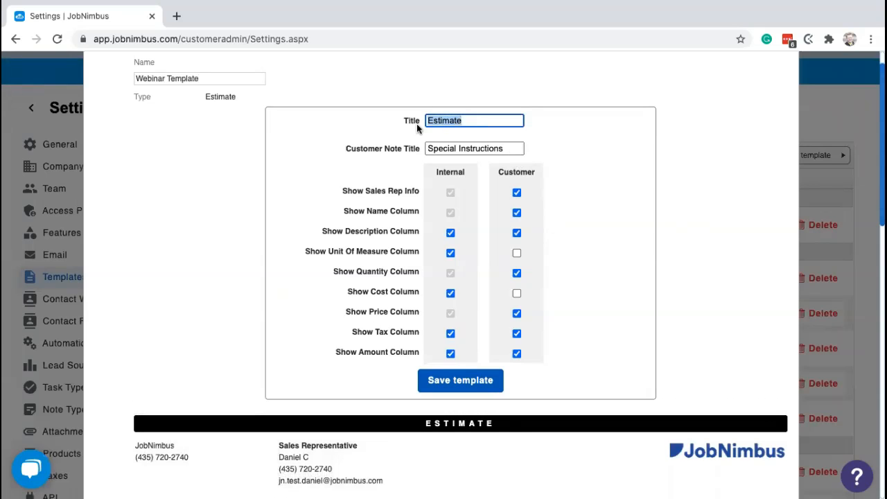
type("P")
type("rop")
key("BackSpace")
type("pol")
key("BackSpace")
type("sal")
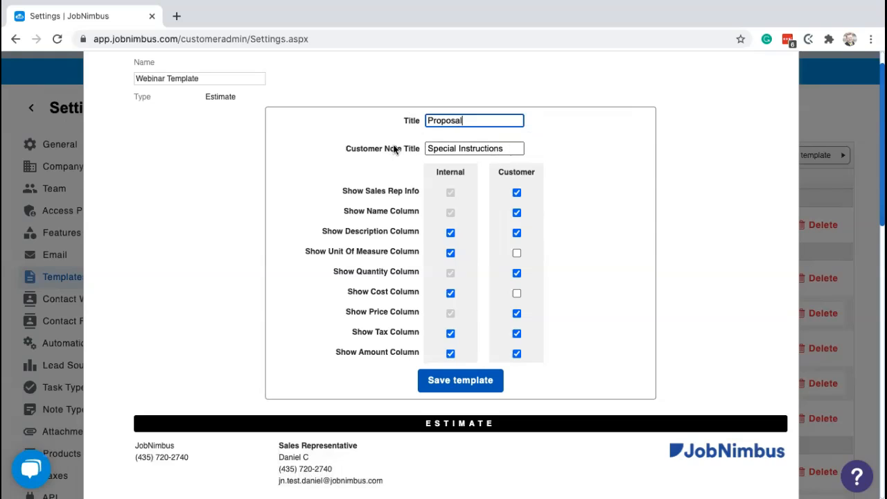
left_click(289, 194)
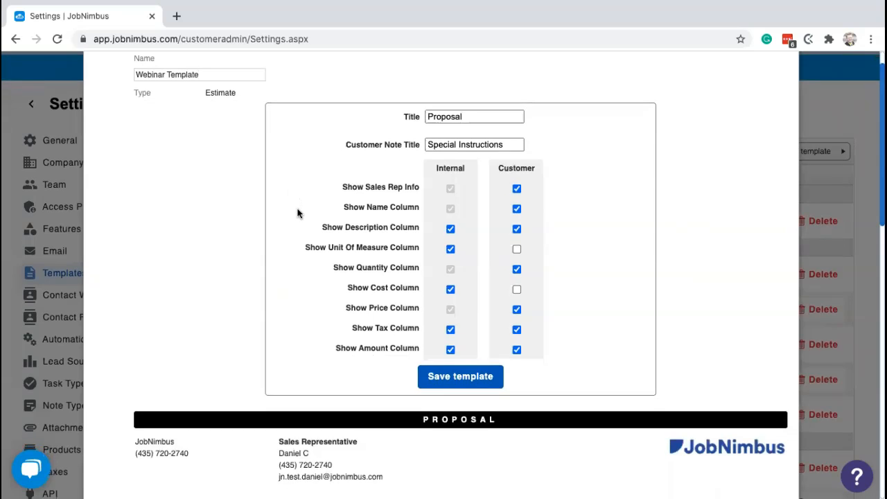
Look through the template preview from the document footer up to the header and its editable areas.
scroll(298, 212, "down", 10)
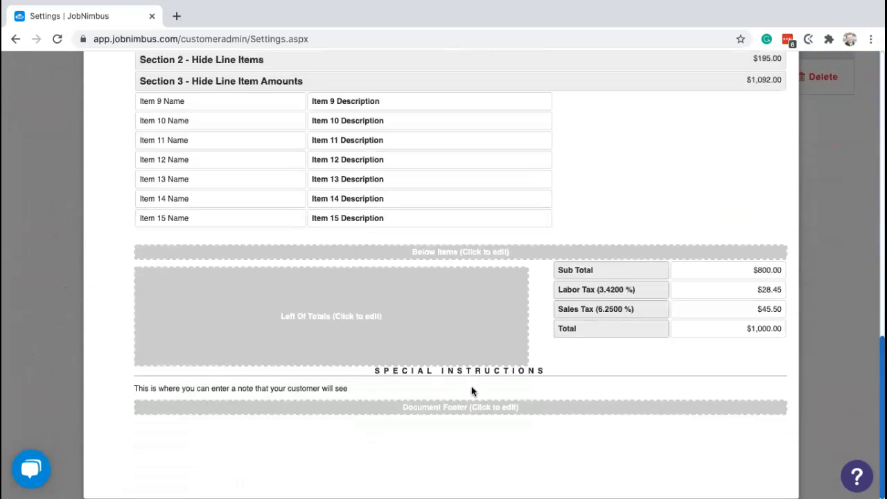
scroll(443, 365, "up", 8)
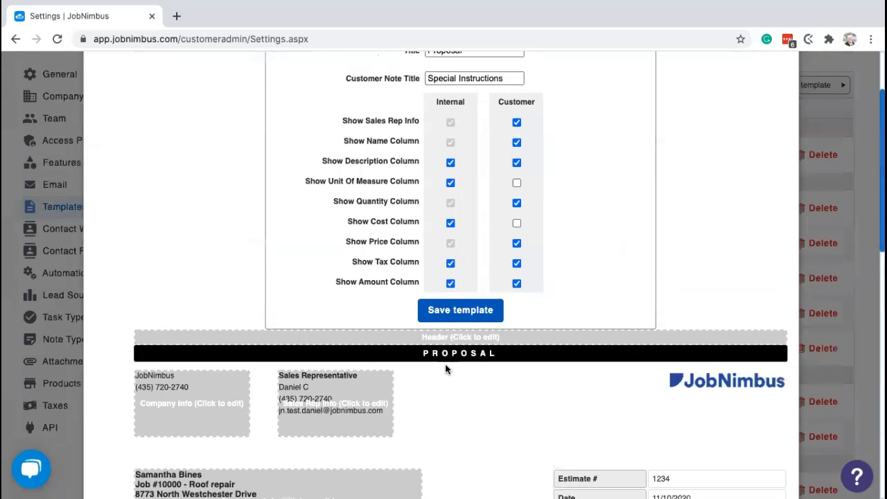
scroll(475, 359, "up", 1)
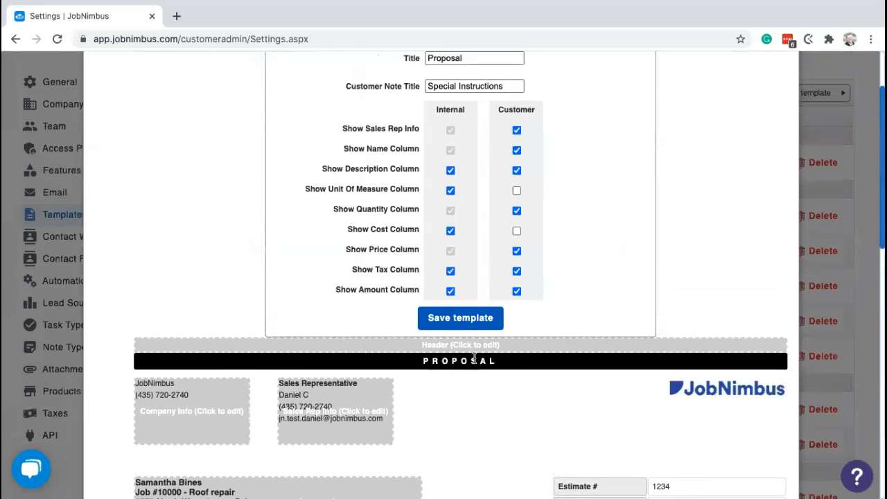
Change the template's customer note title to Magical Instructions.
left_click(456, 91)
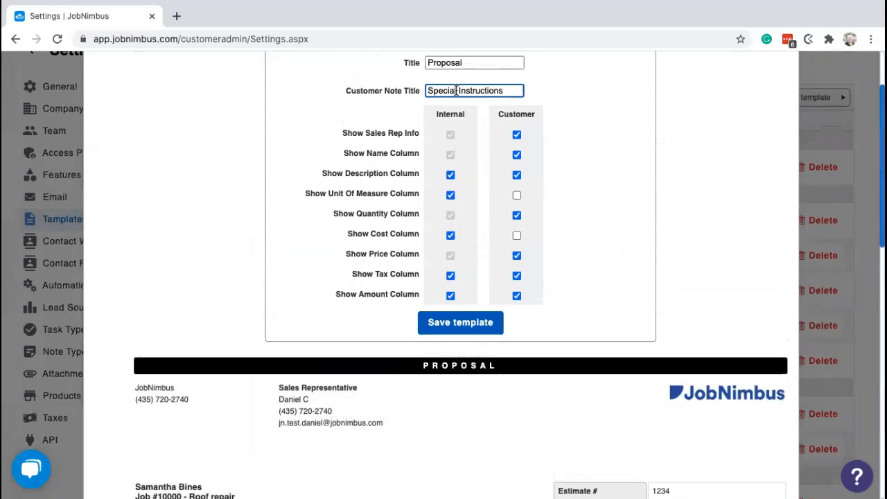
key("BackSpace")
key("BackSpace")
key("BackSpace")
key("BackSpace")
key("BackSpace")
key("BackSpace")
key("BackSpace")
key("BackSpace")
type("Magical")
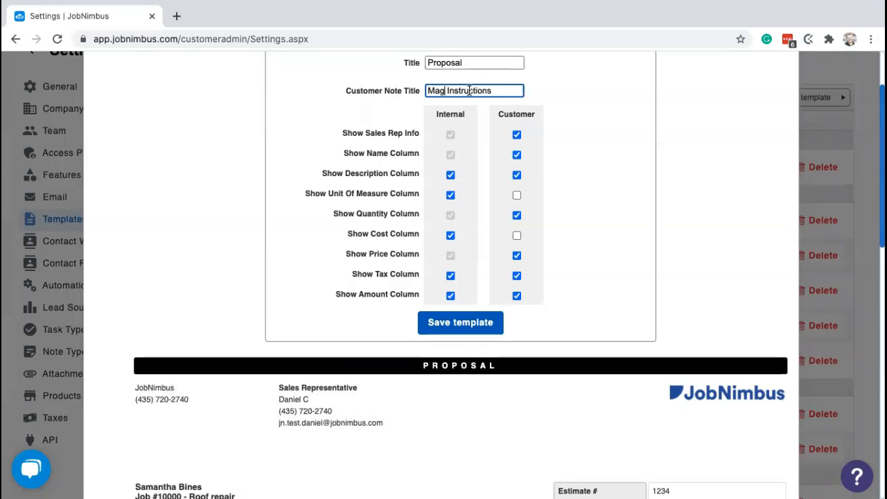
left_click(586, 98)
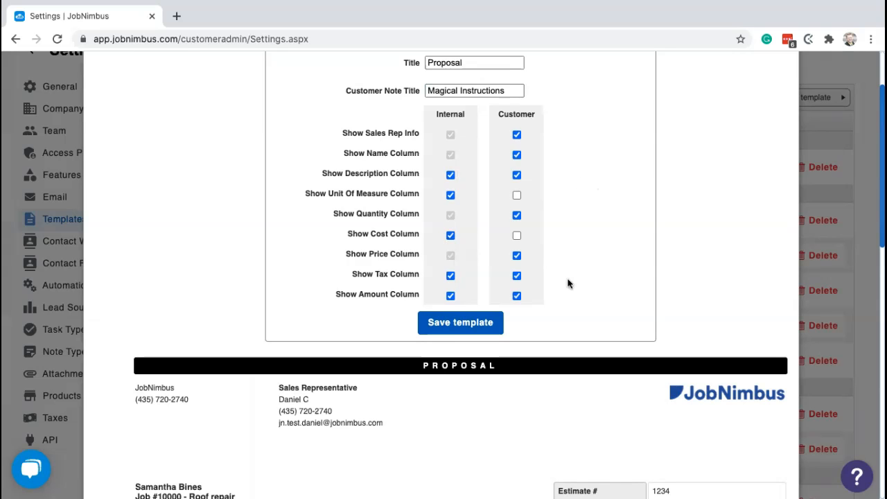
Try hiding the tax column in the customer version and check the totals in the preview.
left_click(516, 275)
scroll(582, 275, "down", 1)
scroll(590, 278, "down", 10)
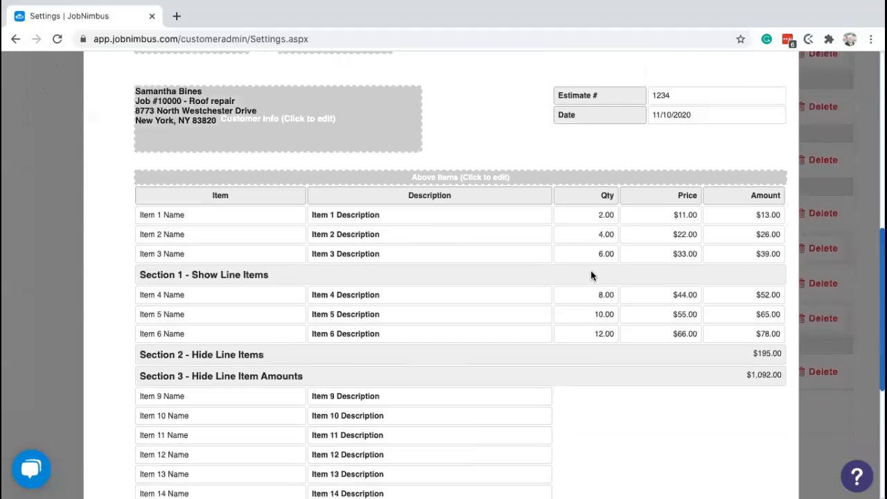
scroll(592, 275, "down", 3)
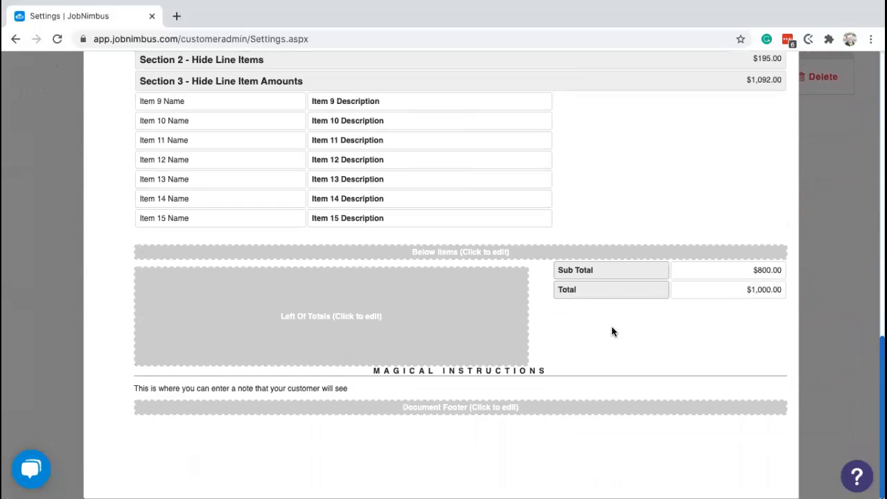
scroll(603, 274, "up", 12)
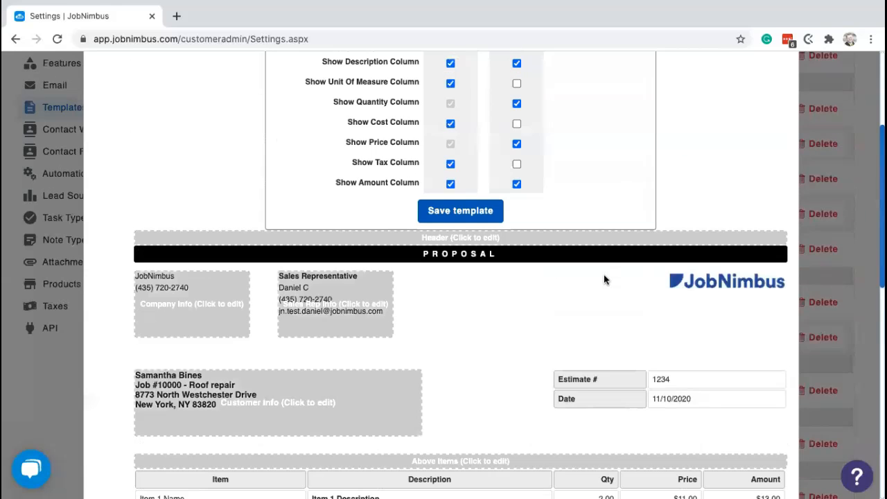
Show the tax column in the customer version again and compare the totals in the preview.
left_click(516, 257)
scroll(642, 289, "down", 4)
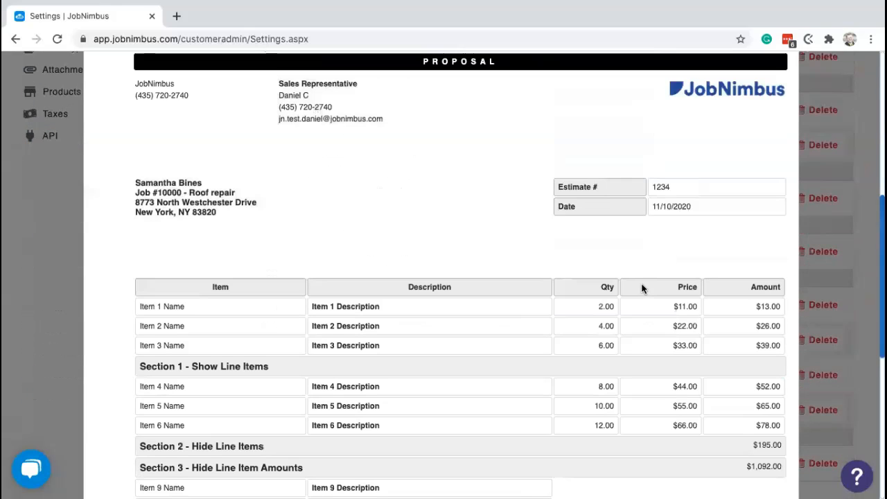
scroll(642, 288, "down", 6)
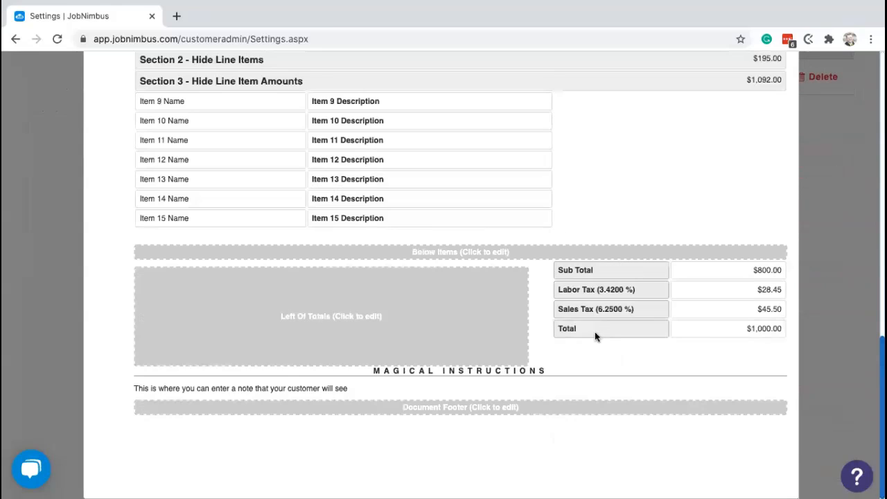
scroll(604, 305, "up", 8)
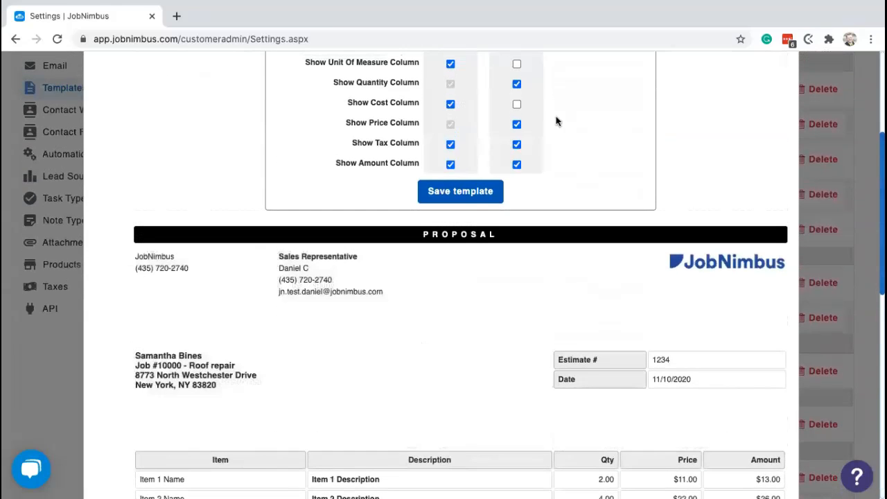
Hide the tax column in the customer version of the estimate template.
left_click(516, 144)
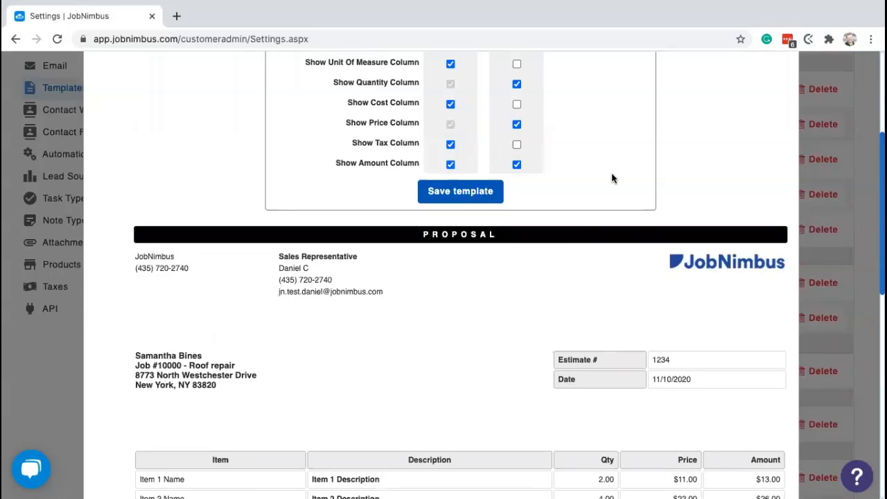
scroll(612, 177, "up", 1)
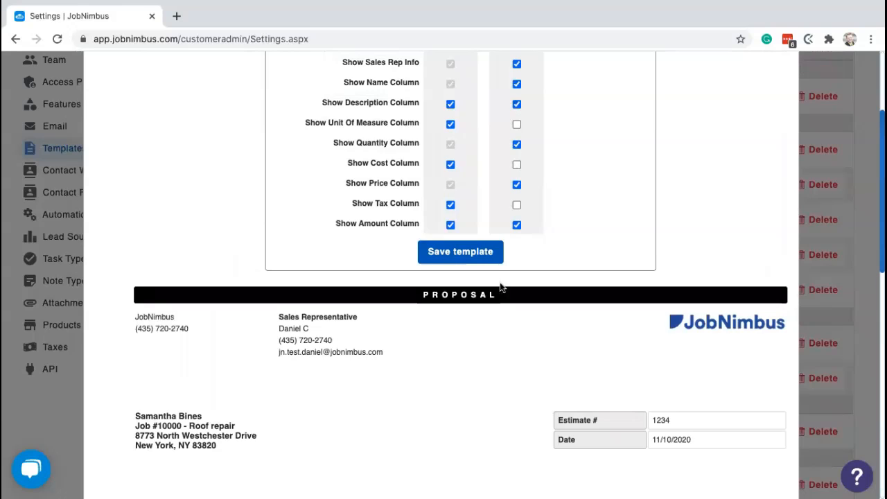
scroll(483, 313, "down", 2)
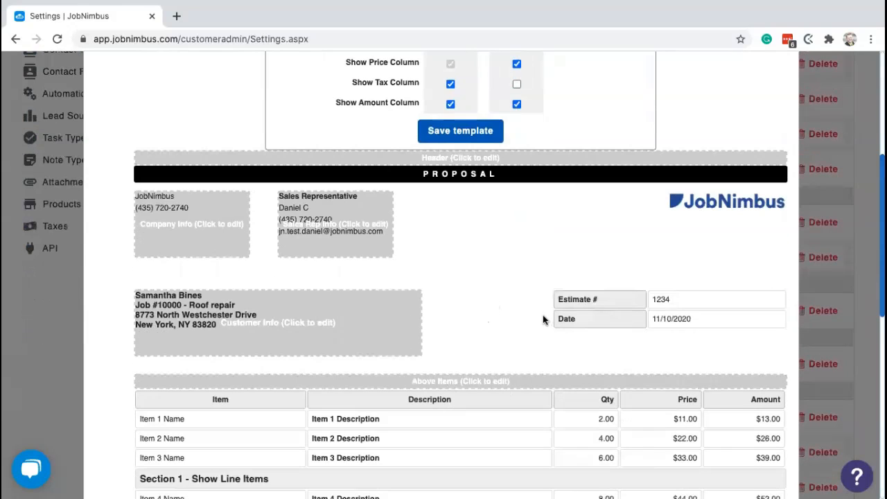
Hide the description column in the customer version and check the line items in the preview.
scroll(543, 315, "up", 3)
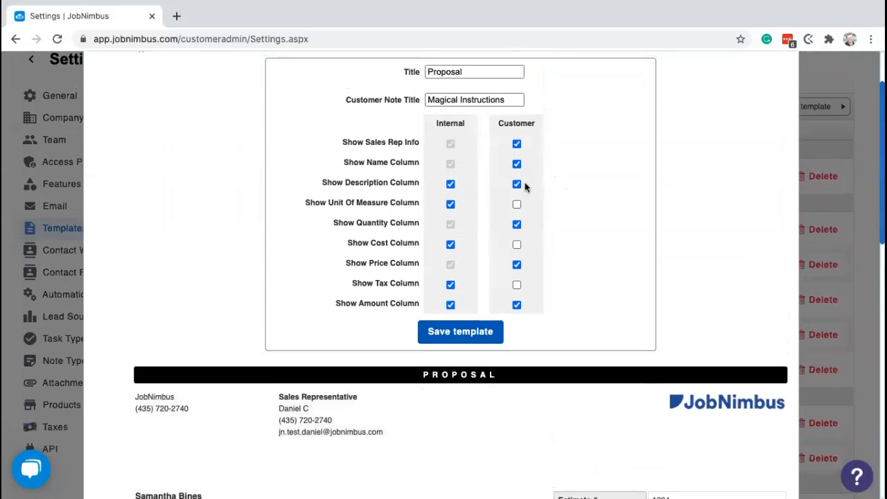
scroll(601, 222, "down", 1)
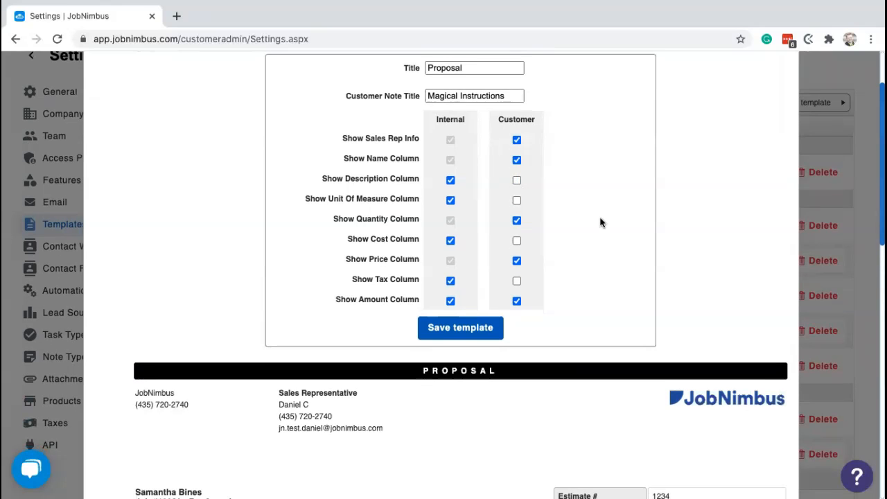
scroll(594, 264, "down", 4)
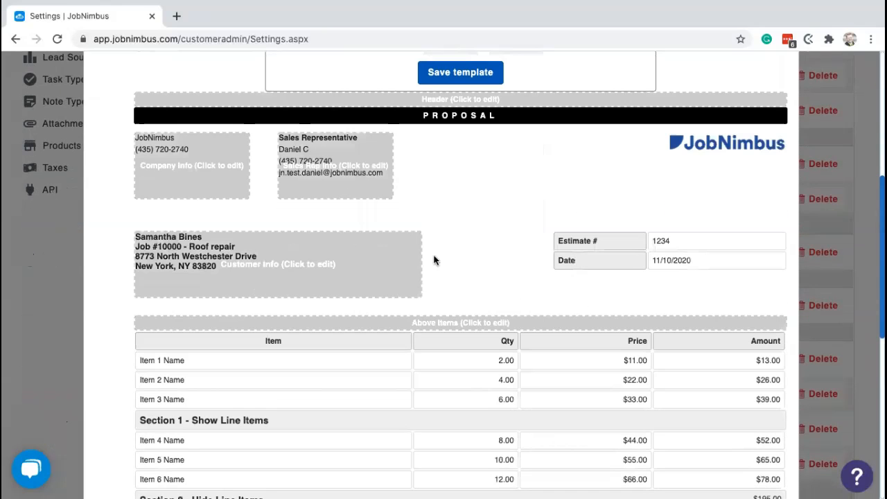
scroll(523, 277, "down", 3)
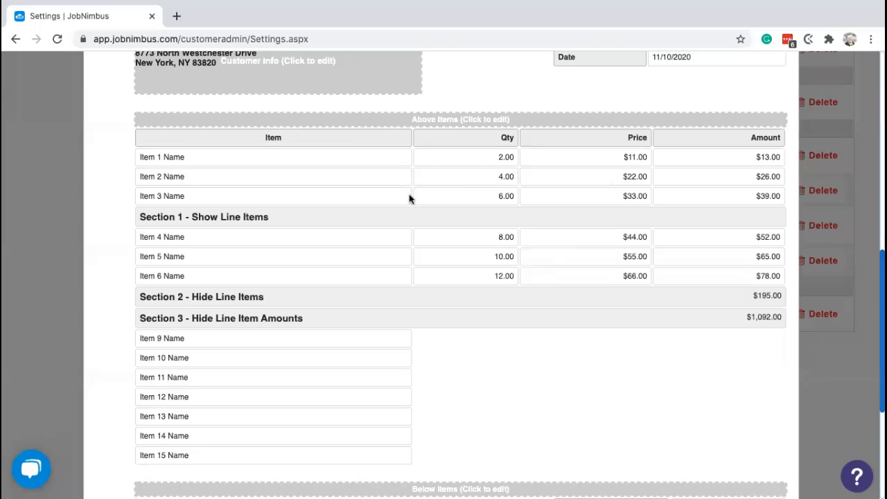
Add a Company Phone line with the company/location phone template field below the sales rep info, and save the content changes.
scroll(427, 201, "up", 5)
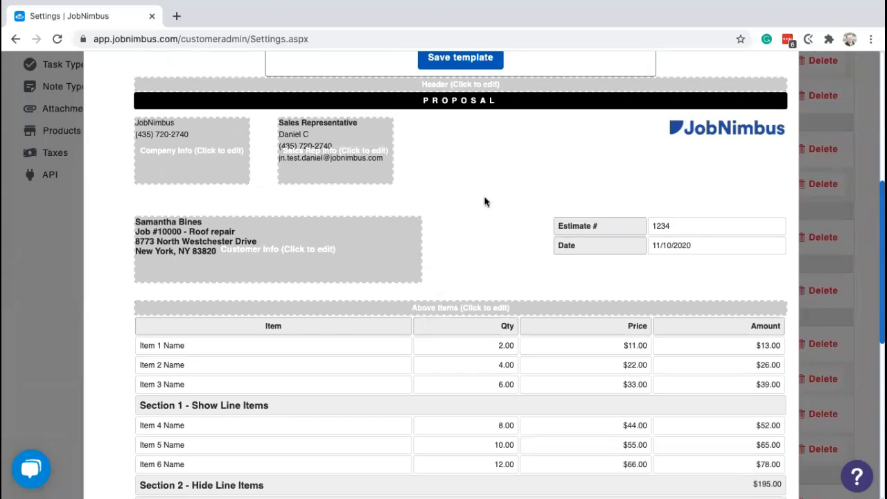
scroll(486, 204, "up", 1)
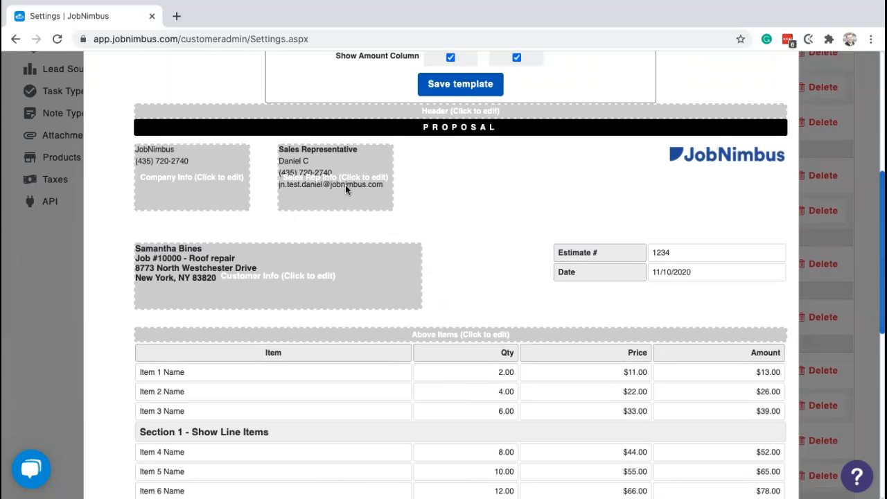
left_click(361, 167)
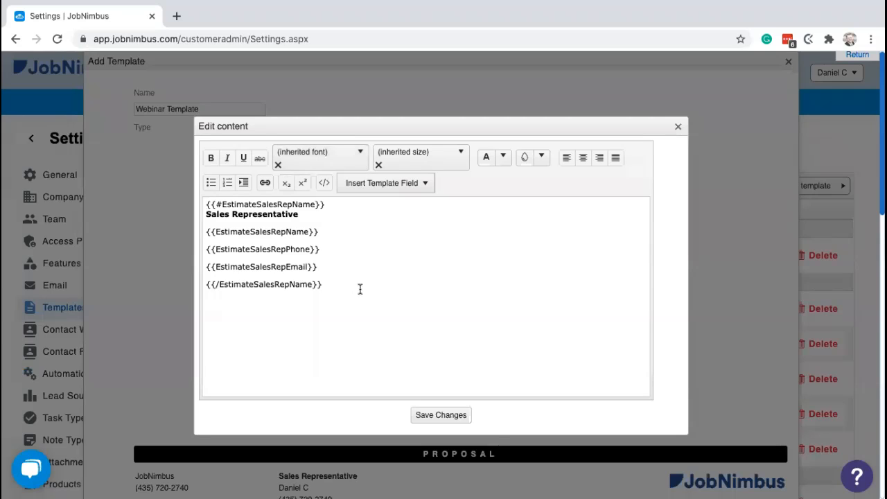
left_click(227, 295)
key("Return")
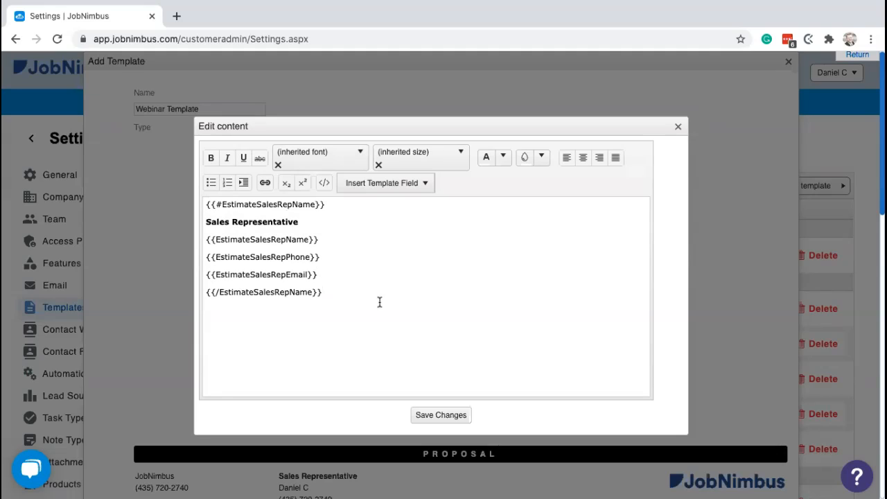
type("Company Phone")
key("Return")
left_click(381, 183)
mouse_move(385, 203)
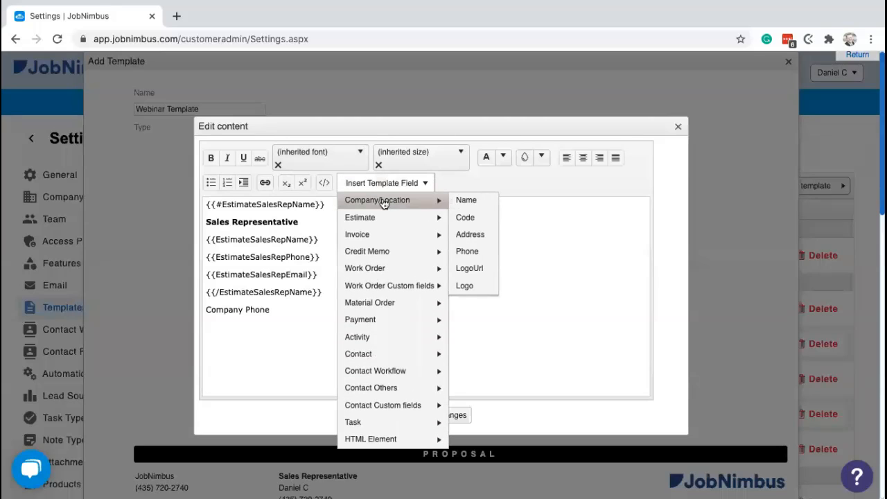
left_click(465, 252)
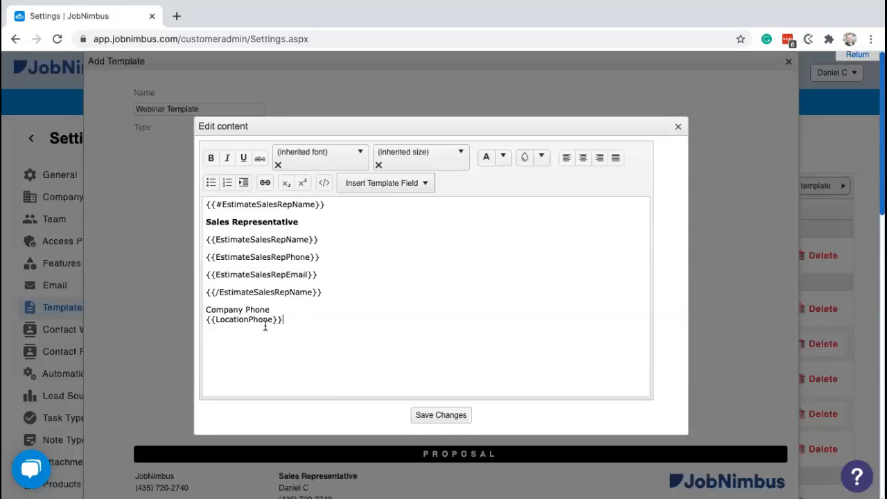
left_click(442, 415)
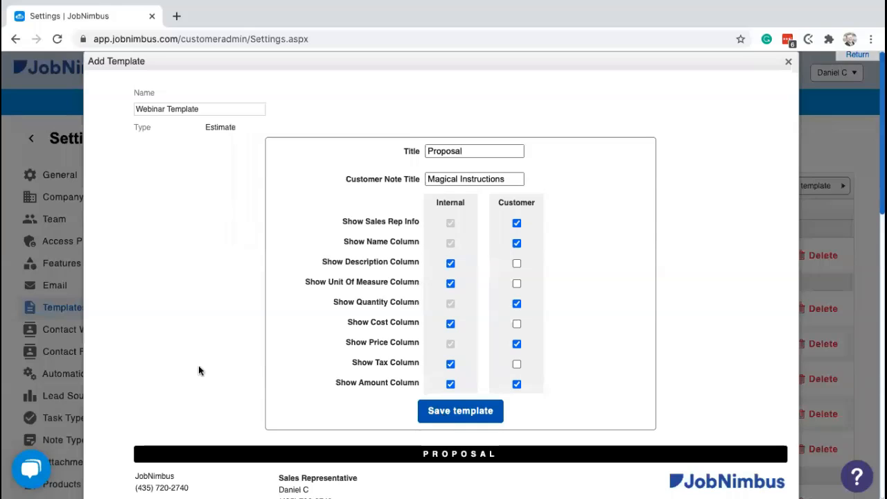
Add the text "Verbage and such" to the area left of the totals, save it, and check the preview.
scroll(212, 356, "down", 2)
scroll(219, 355, "down", 1)
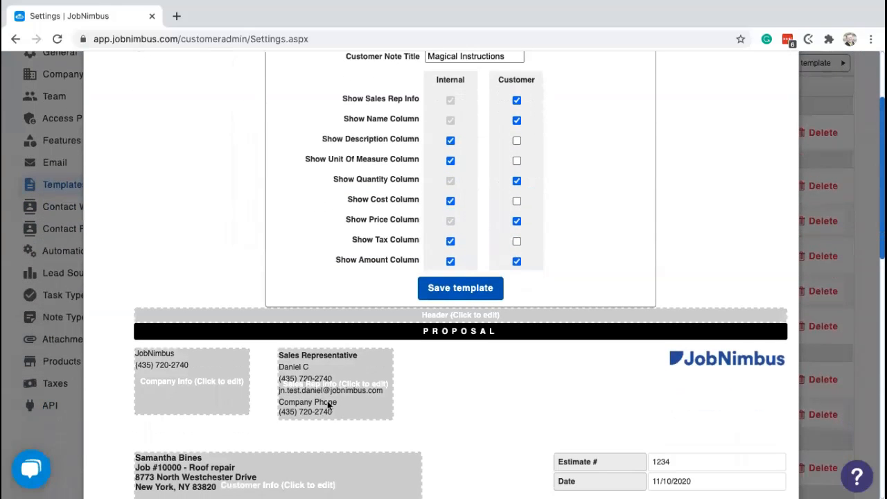
scroll(360, 405, "down", 3)
scroll(419, 401, "down", 9)
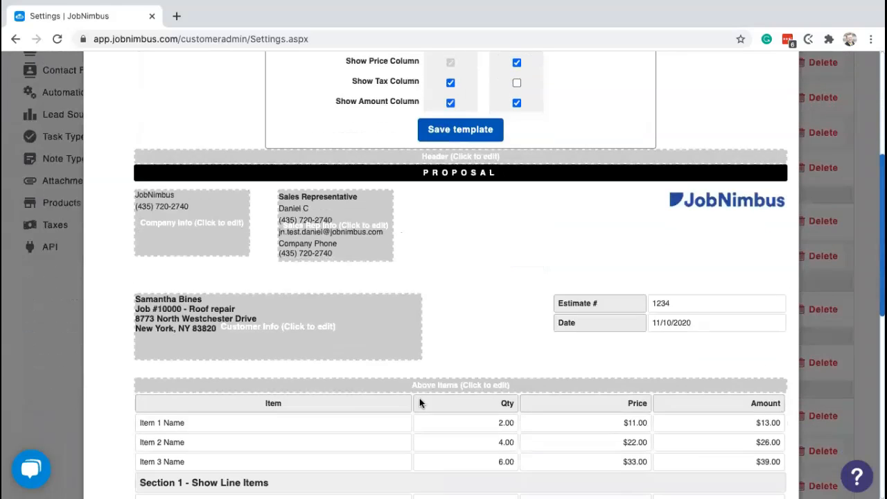
scroll(419, 402, "down", 1)
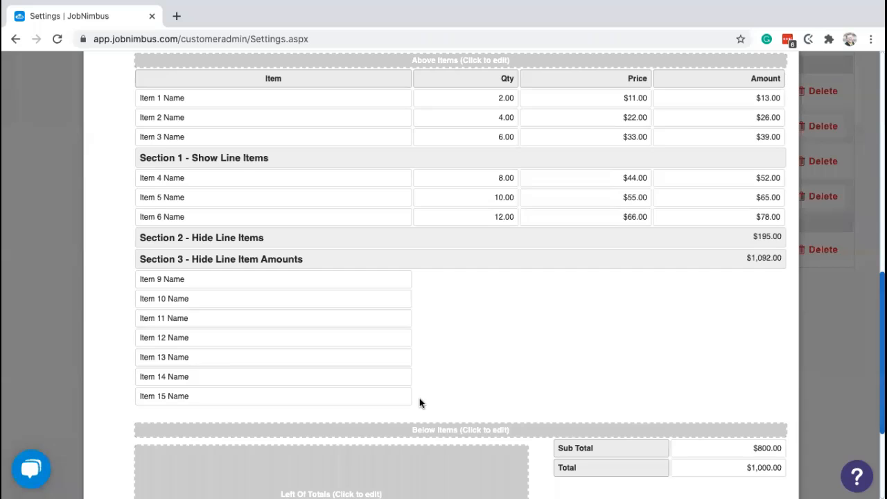
scroll(419, 402, "up", 1)
scroll(410, 411, "down", 2)
left_click(406, 421)
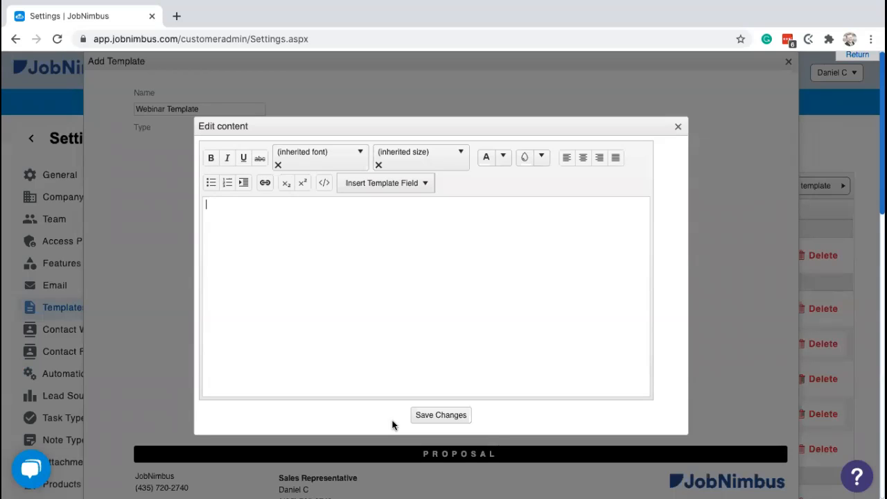
type("Verbage and such")
left_click(449, 418)
scroll(348, 378, "down", 5)
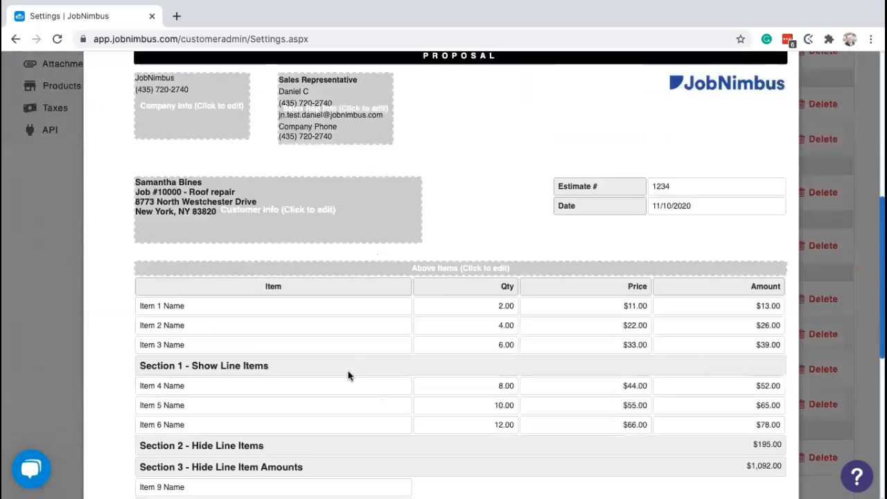
scroll(348, 375, "down", 6)
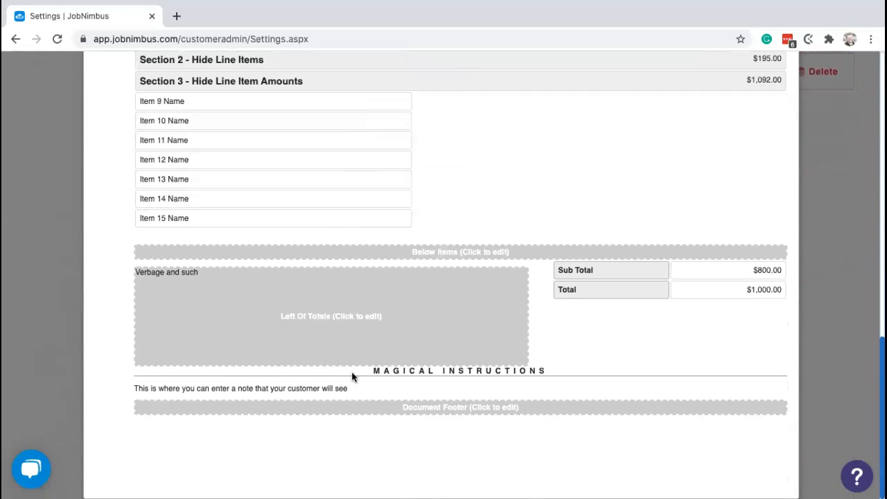
Save the estimate template and reload the settings page.
scroll(353, 376, "up", 10)
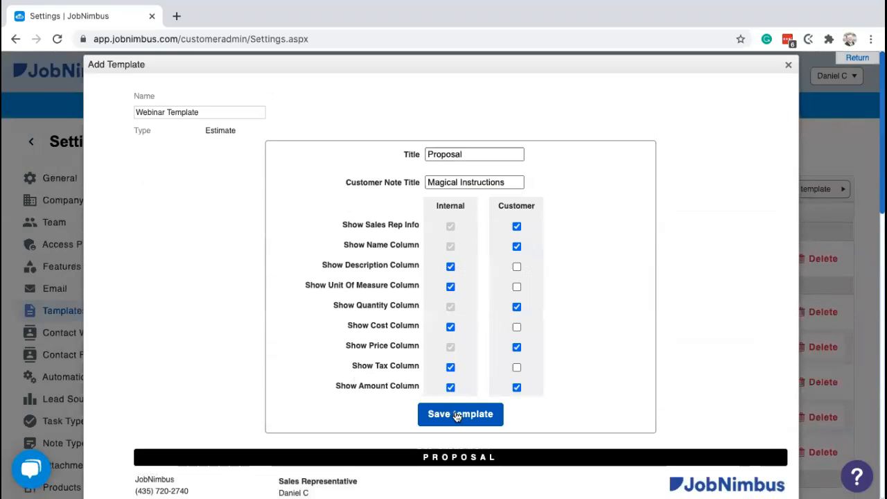
left_click(456, 415)
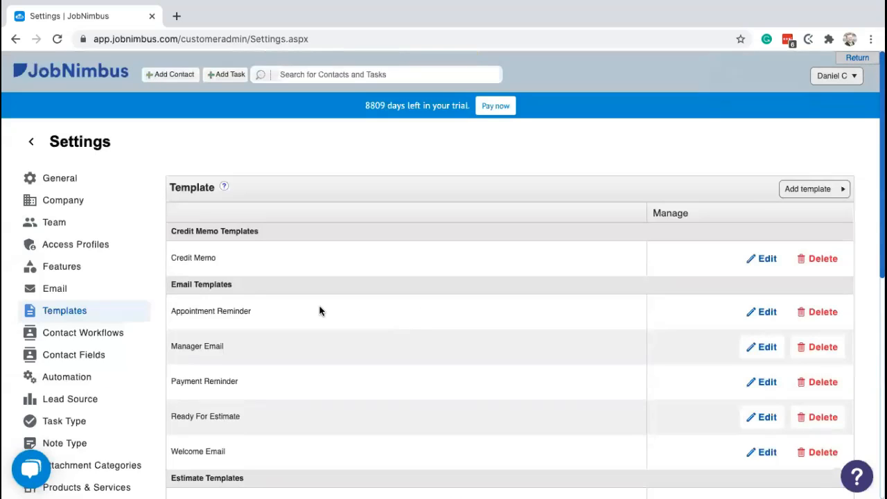
left_click(57, 39)
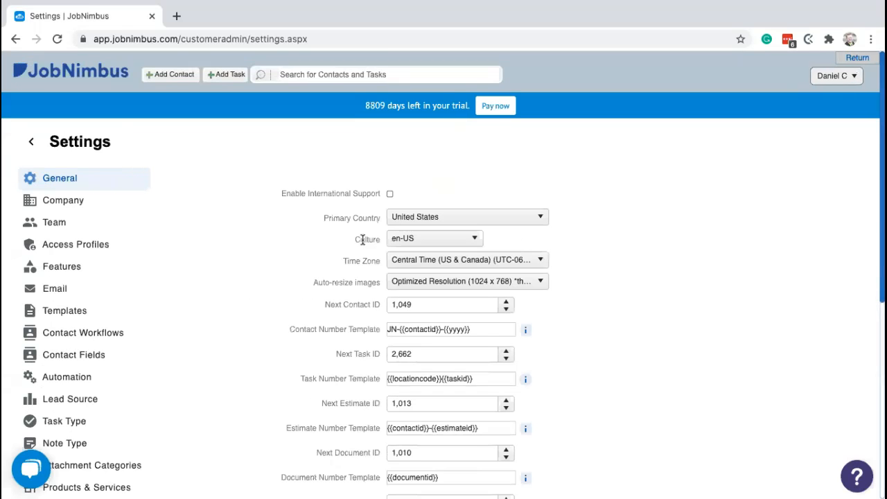
Search for the customer by name and open the contact record whose status is Write Estimate.
left_click(329, 77)
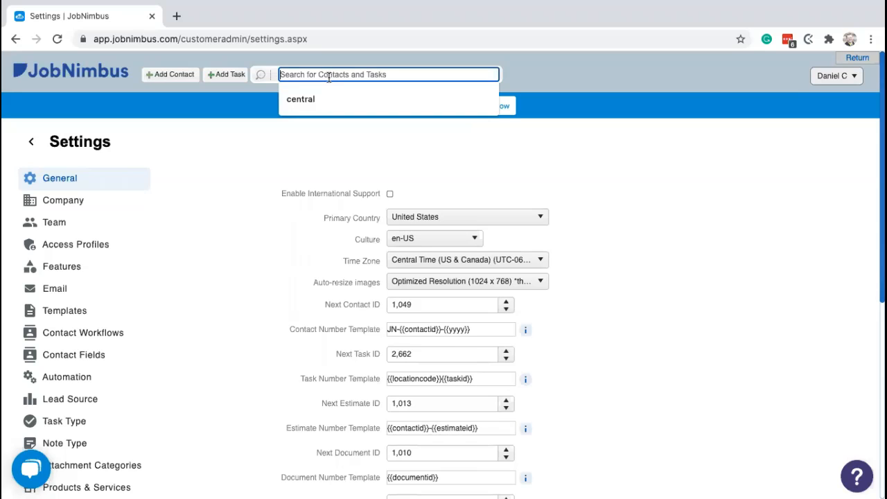
type("richard ")
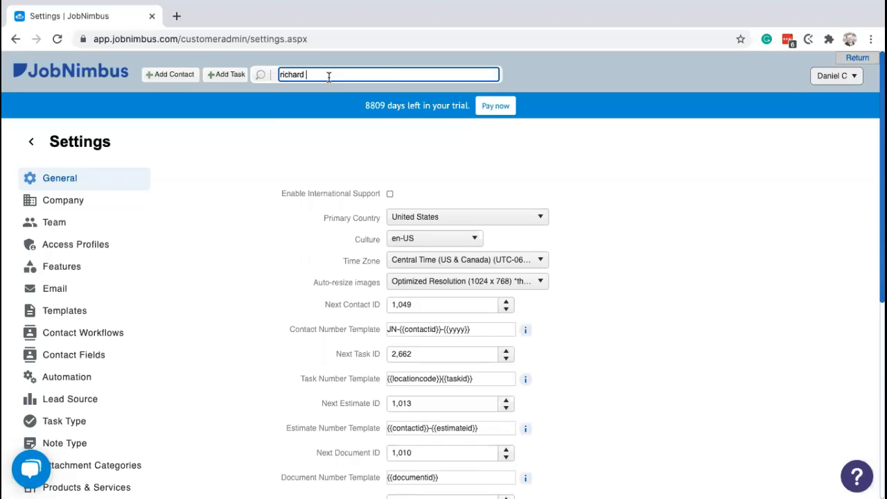
type("gal")
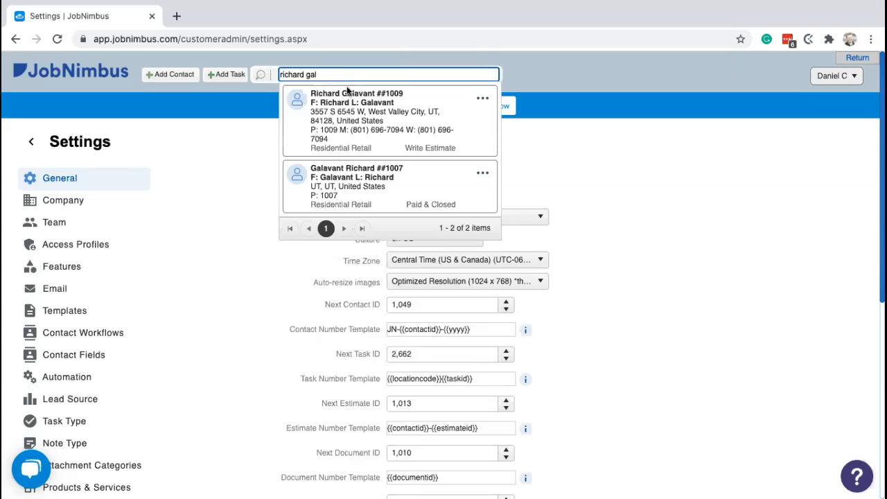
left_click(357, 104)
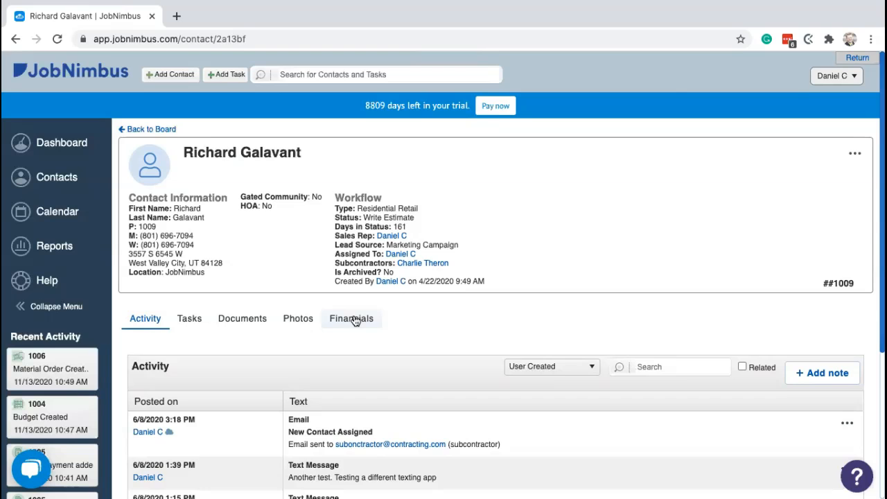
Open the contact's financials and review the estimates, invoices, credit memos and payments sections.
left_click(354, 320)
scroll(407, 326, "down", 2)
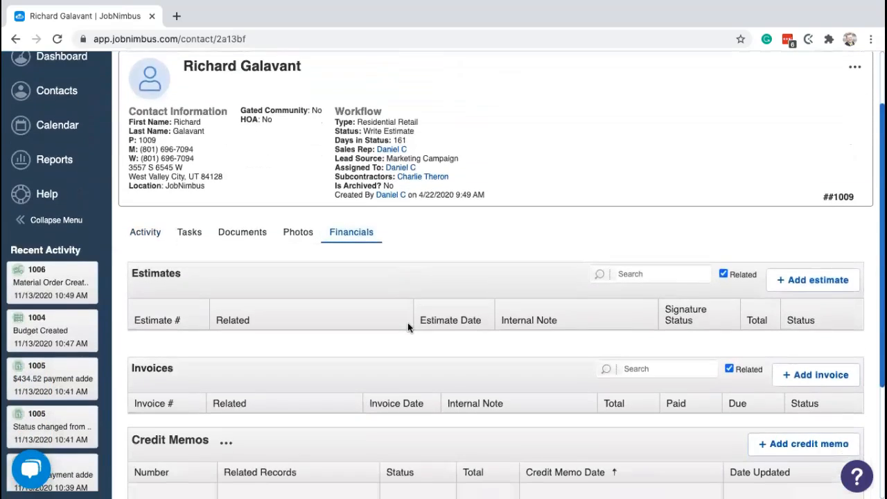
scroll(407, 323, "down", 3)
scroll(402, 326, "up", 1)
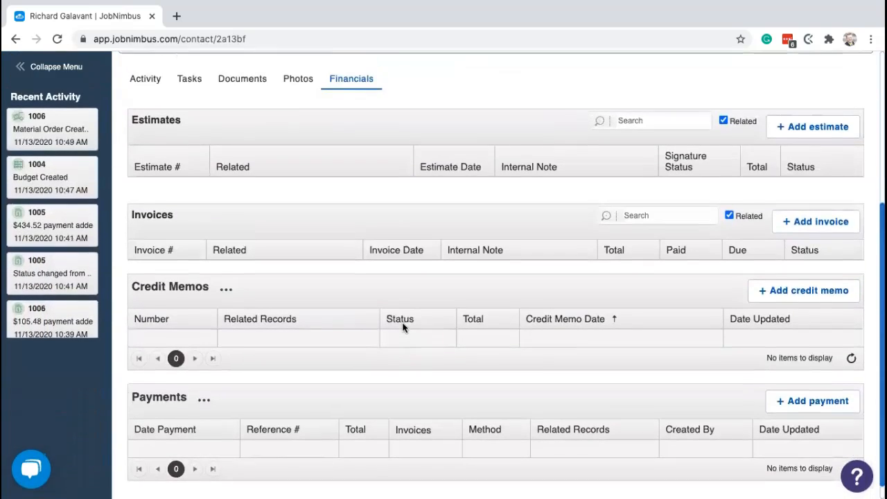
scroll(403, 326, "up", 1)
scroll(403, 327, "up", 1)
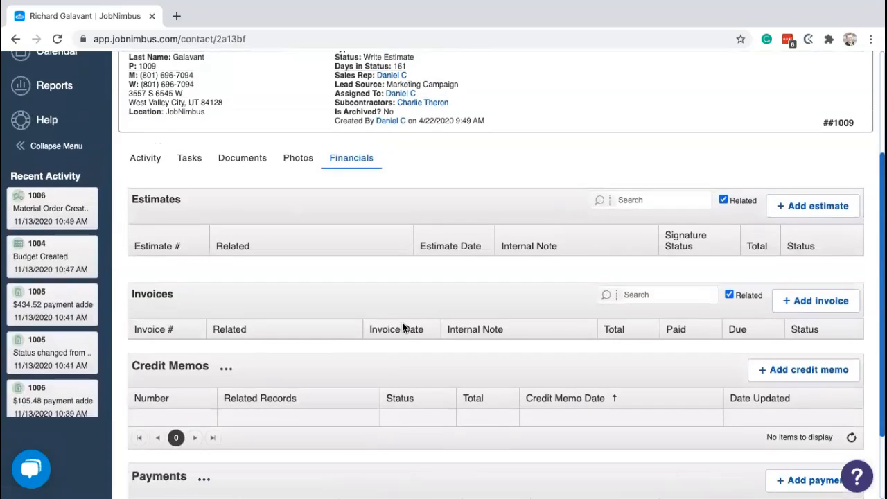
scroll(403, 327, "up", 1)
scroll(385, 300, "up", 1)
scroll(385, 300, "down", 1)
scroll(381, 305, "down", 1)
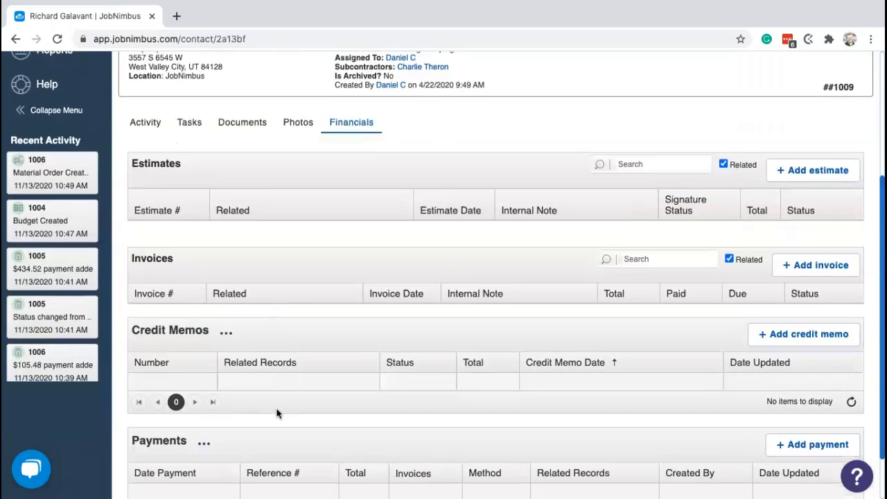
scroll(276, 414, "down", 1)
scroll(277, 398, "up", 3)
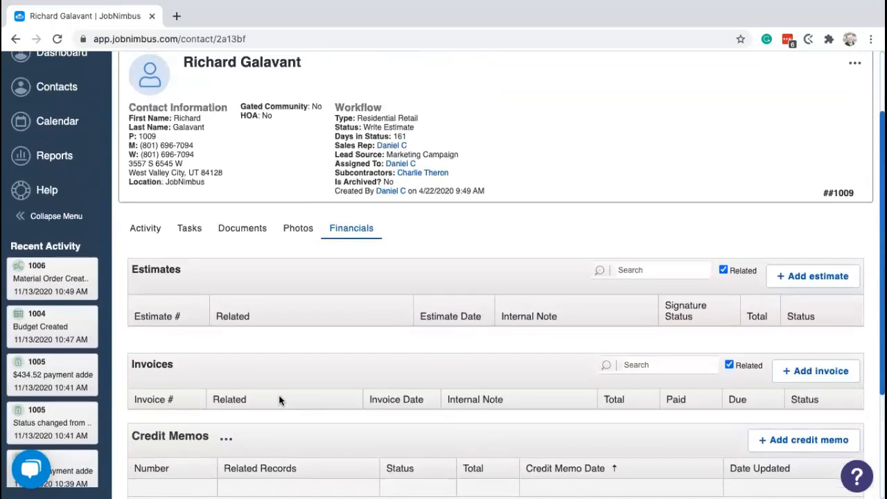
scroll(279, 396, "up", 2)
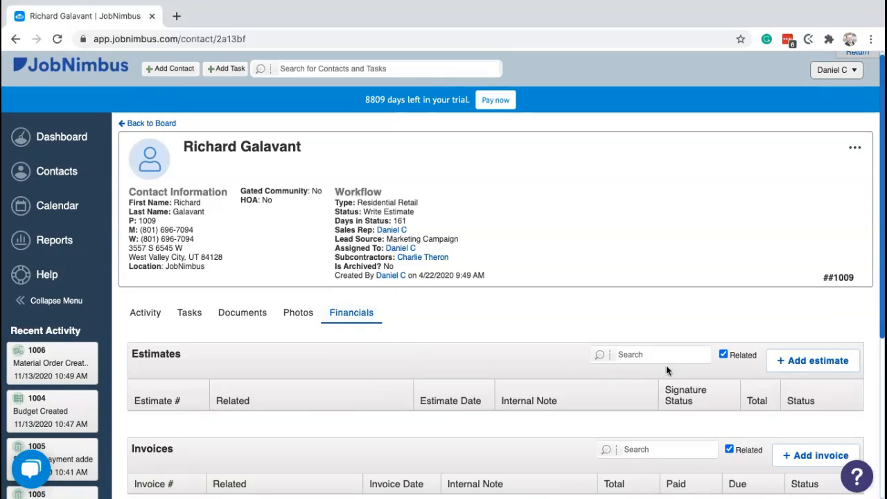
Start a new estimate for the contact using the Webinar Template design template.
left_click(808, 369)
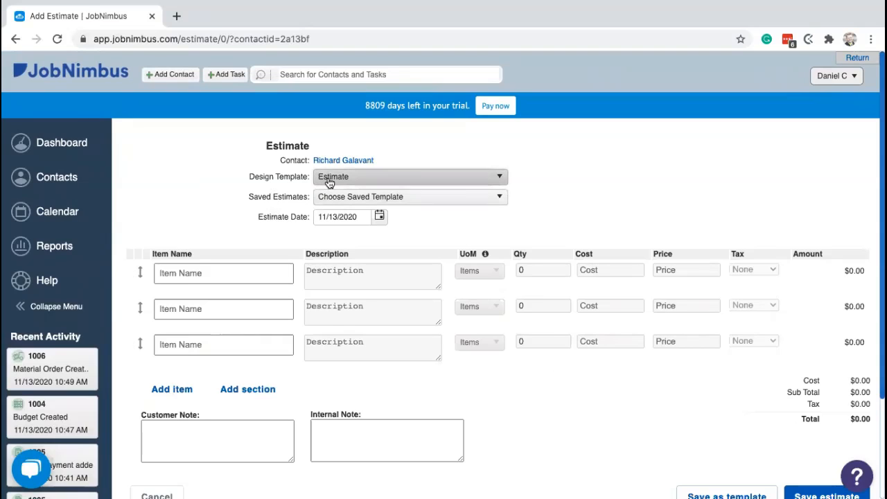
left_click(381, 178)
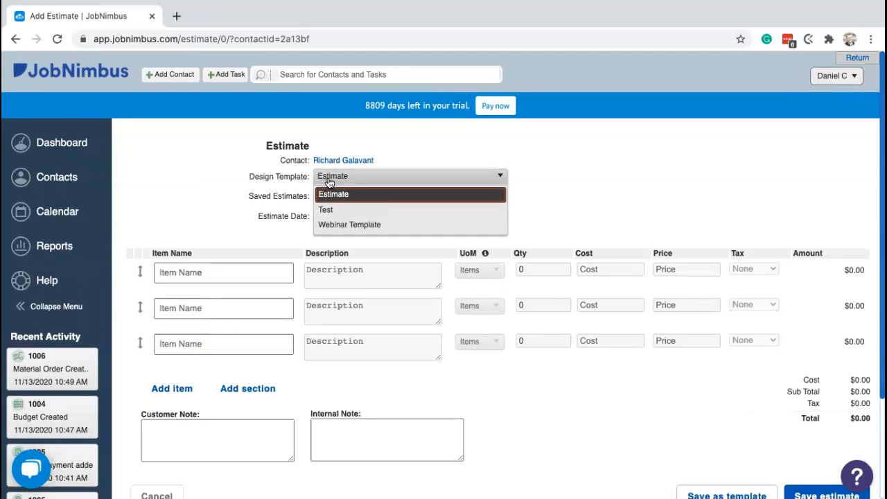
left_click(349, 223)
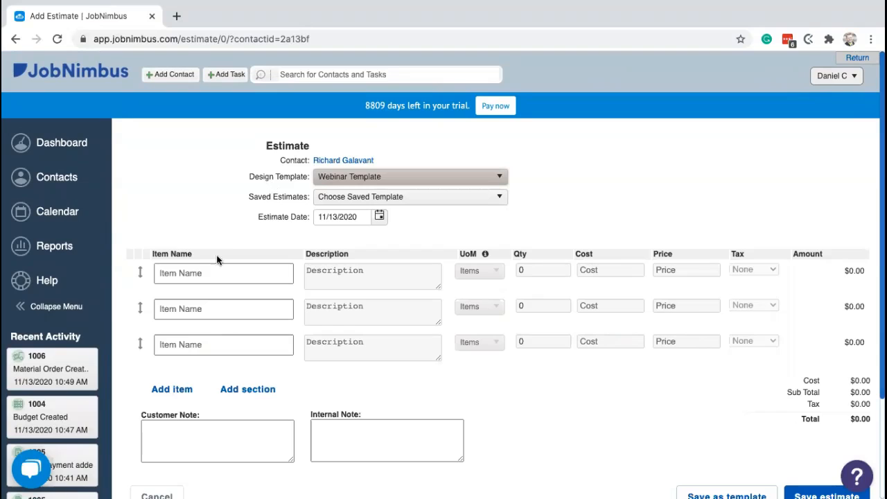
Set the estimate date to 11/20/2020.
left_click(336, 217)
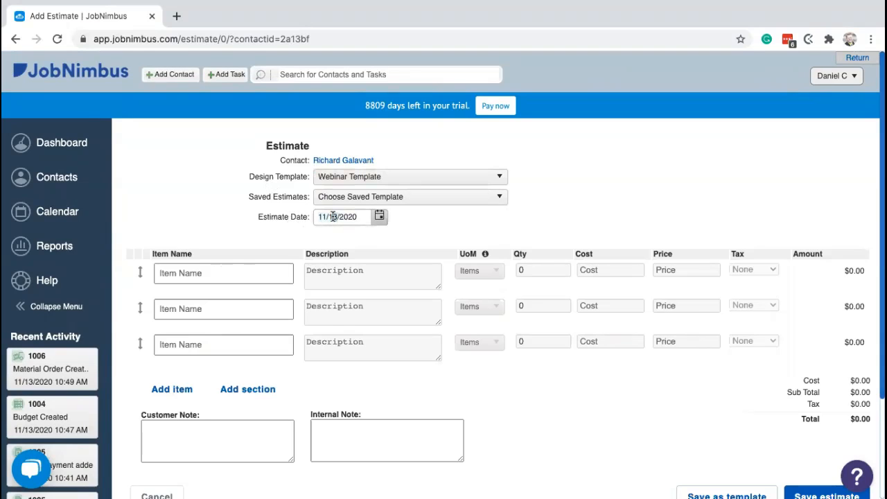
type("20")
left_click(332, 216)
key("BackSpace")
Enter "nail" as the first line item and look over the customer and internal note fields.
left_click(180, 274)
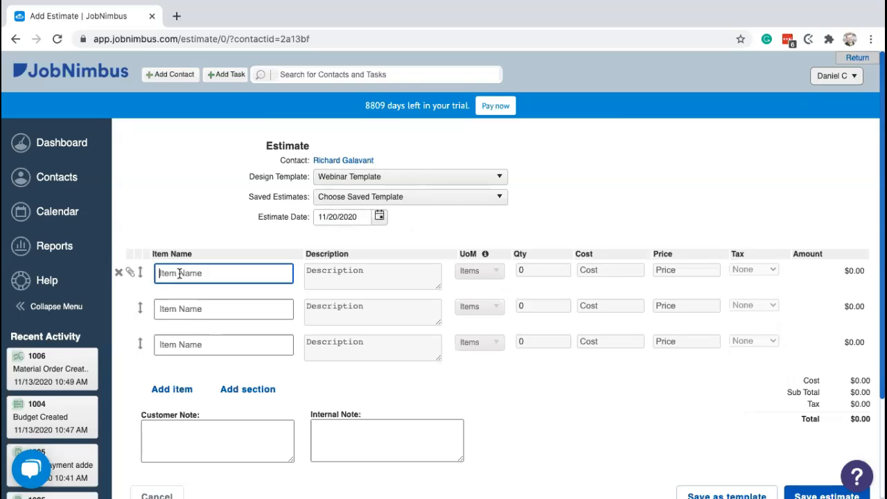
type("nail")
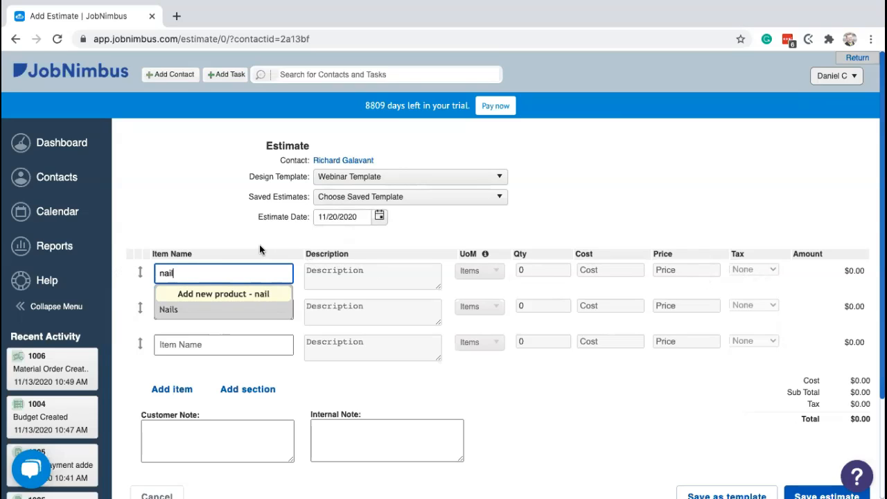
key("Tab")
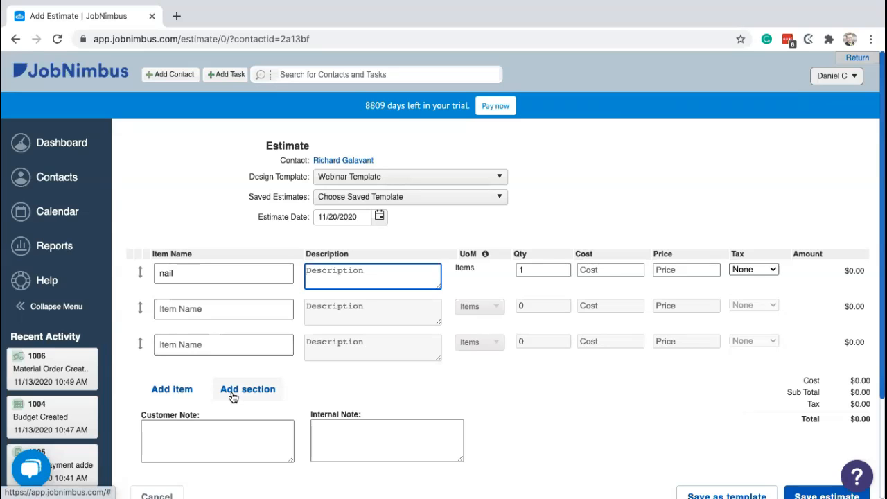
scroll(342, 386, "down", 2)
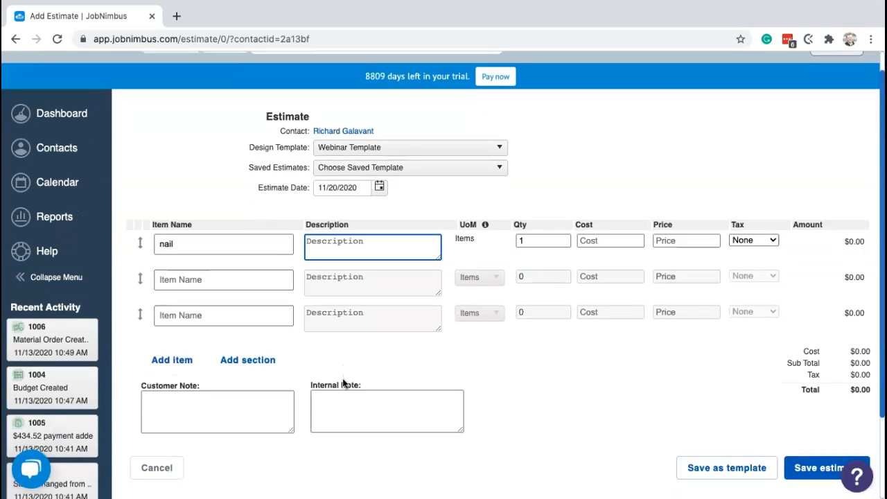
left_click(182, 370)
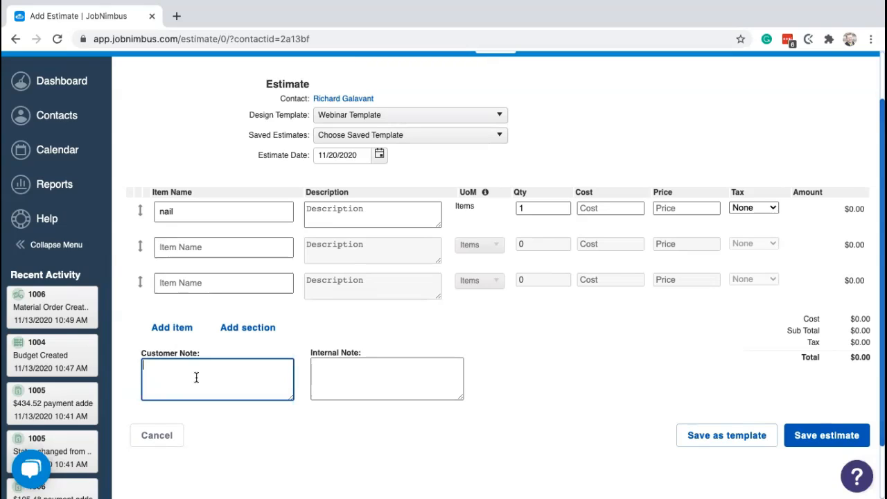
left_click(332, 374)
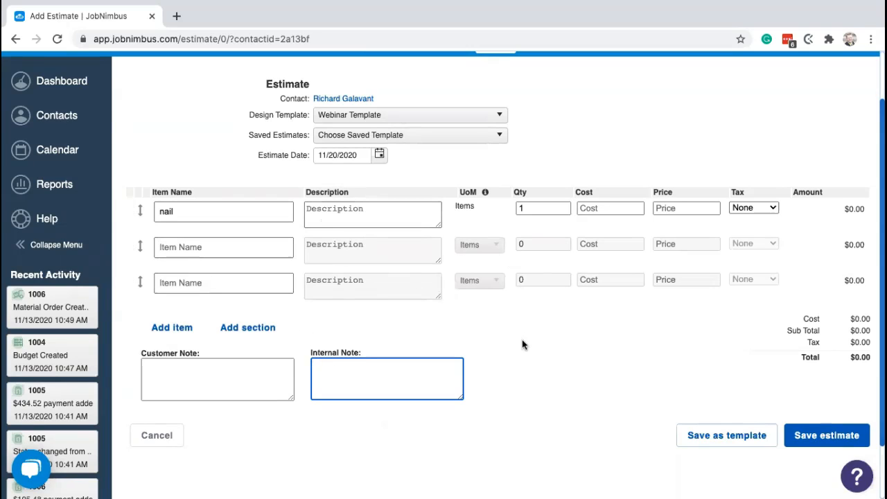
scroll(527, 346, "down", 1)
scroll(576, 364, "up", 1)
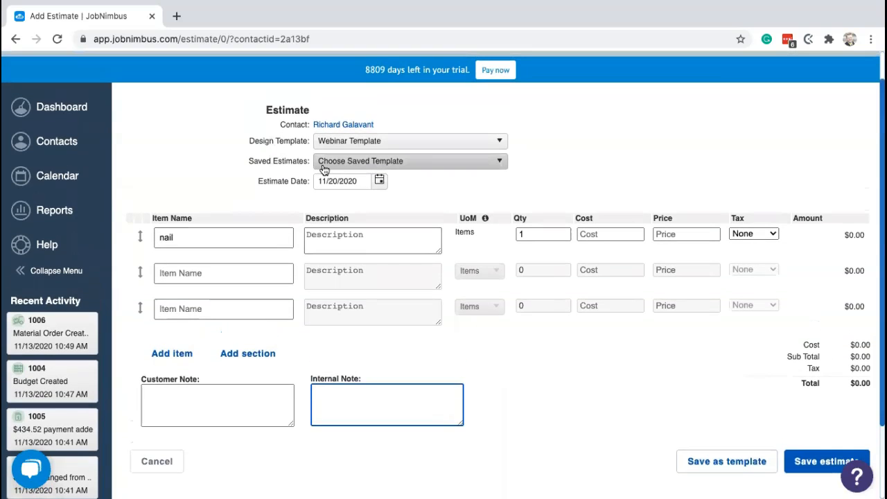
Load the saved Roof estimate and check the line item display options for its Roof section.
left_click(324, 168)
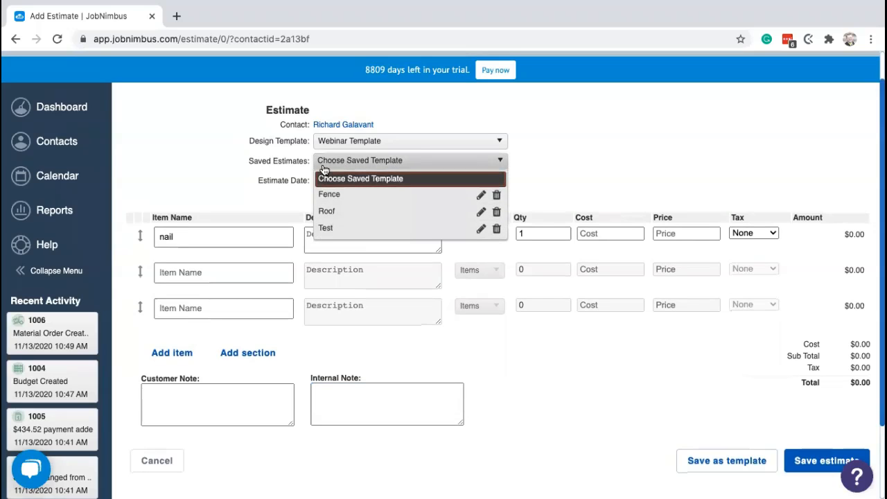
left_click(327, 212)
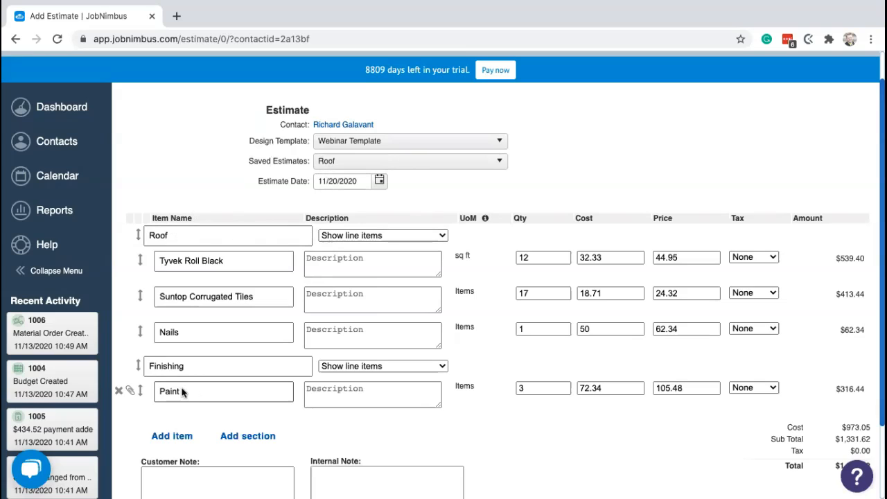
left_click(352, 236)
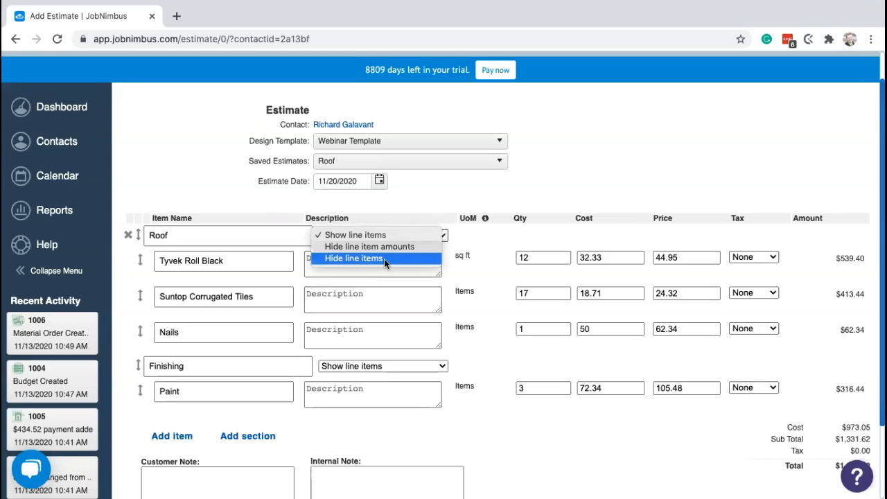
left_click(241, 190)
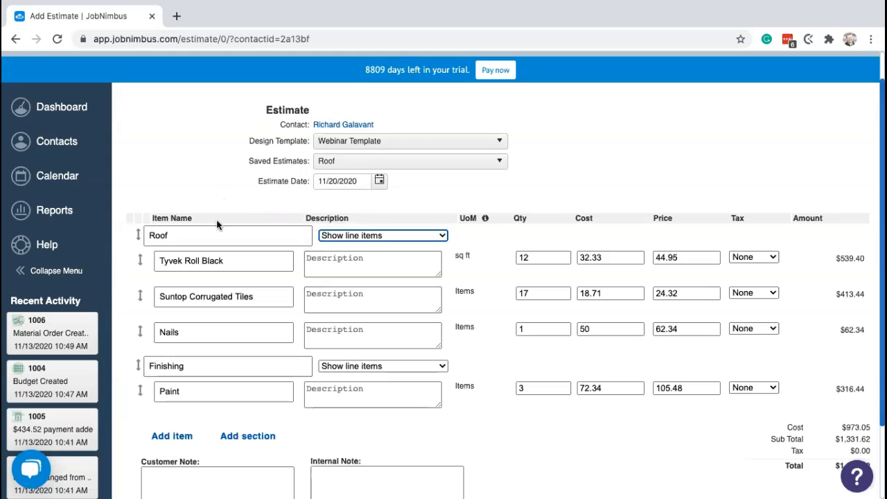
Replace the Suntop Corrugated Tiles line item with Tar Shingles and set its quantity to 730.
left_click(258, 295)
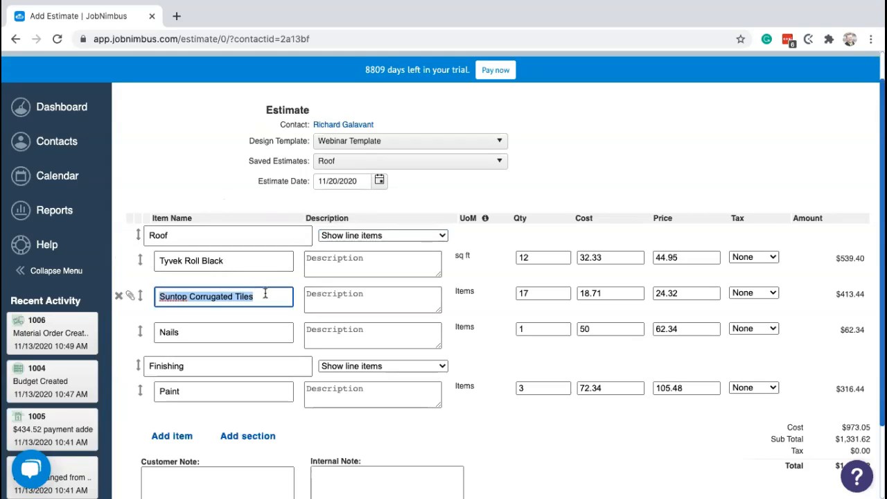
type("Tar")
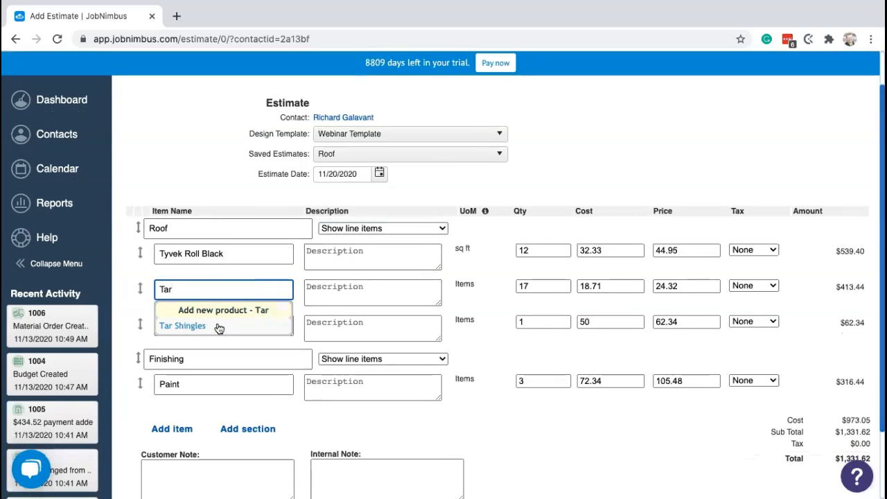
left_click(222, 325)
left_click_drag(535, 287, 515, 286)
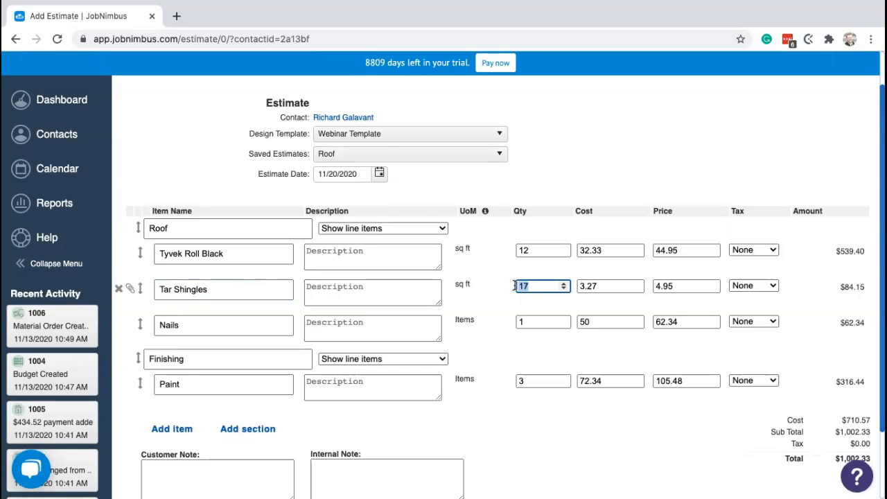
type("73")
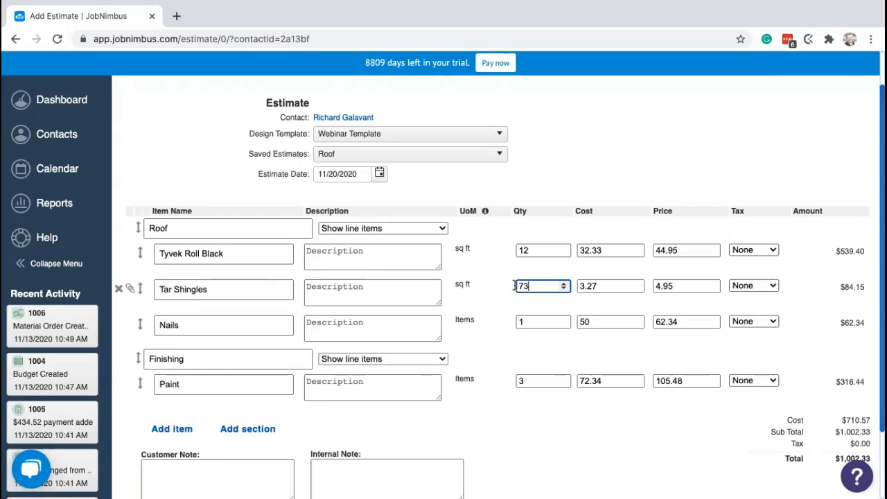
type("0")
left_click(529, 421)
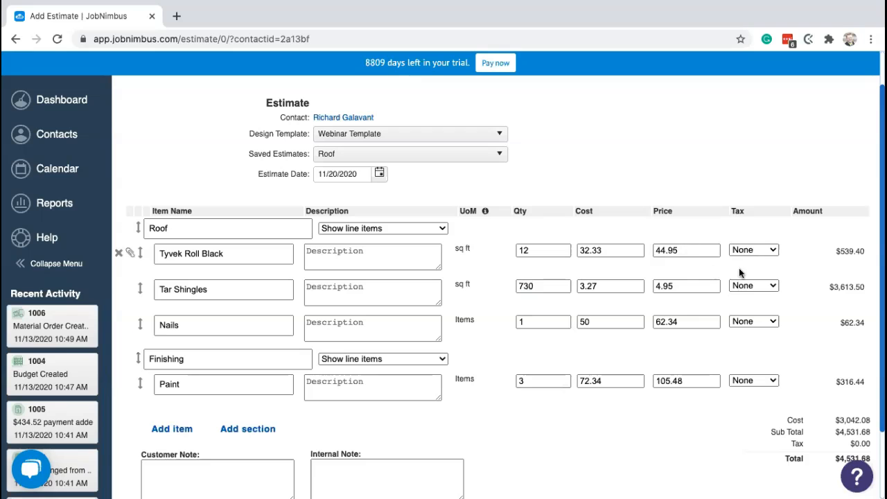
Enter "Magical" as the customer note and "team members look here" as the internal note on the estimate.
scroll(590, 318, "down", 3)
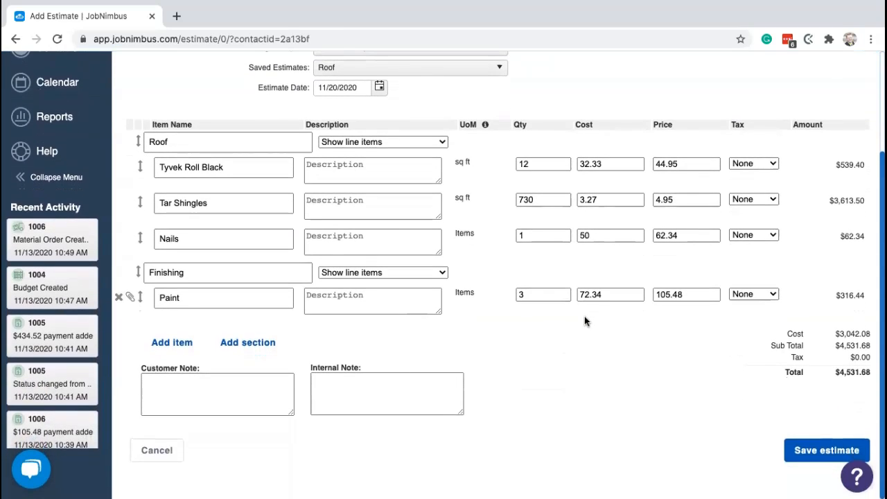
scroll(611, 340, "up", 2)
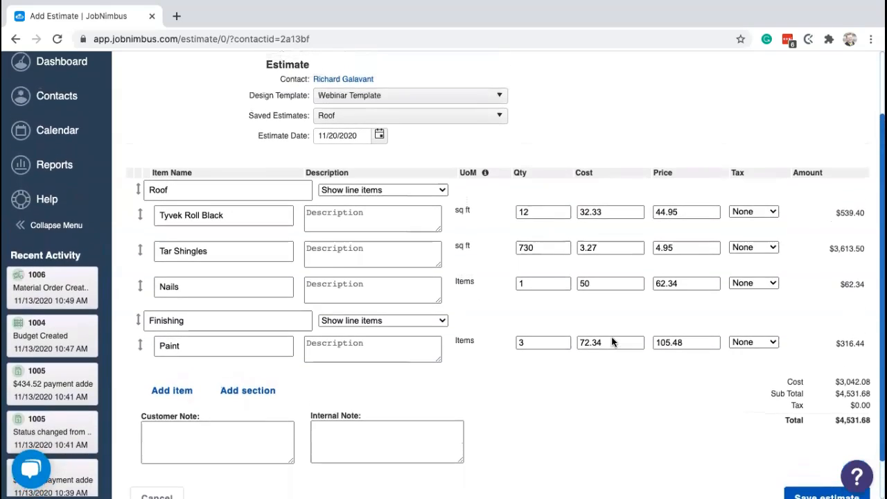
scroll(612, 339, "down", 1)
left_click(256, 384)
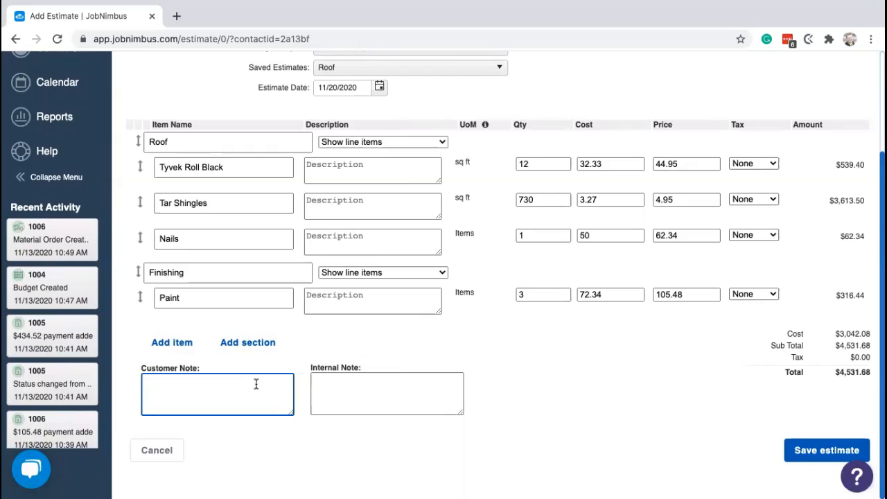
type("Magical")
left_click(374, 386)
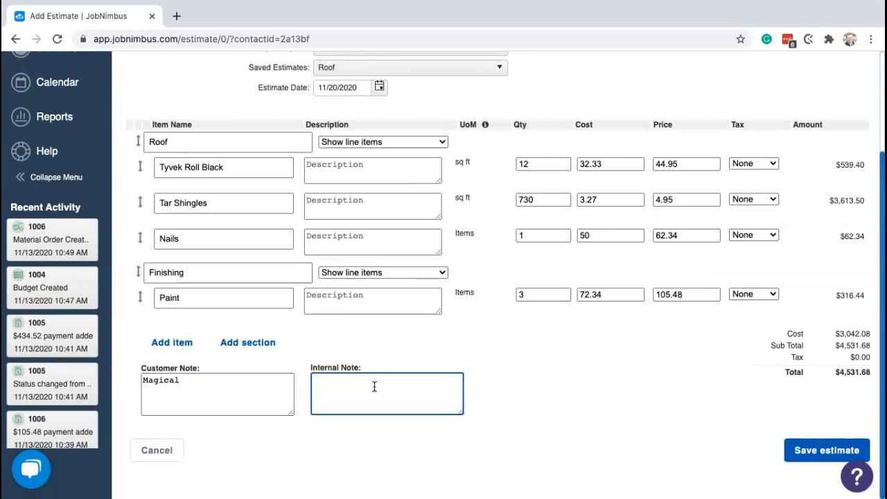
type("team members look here")
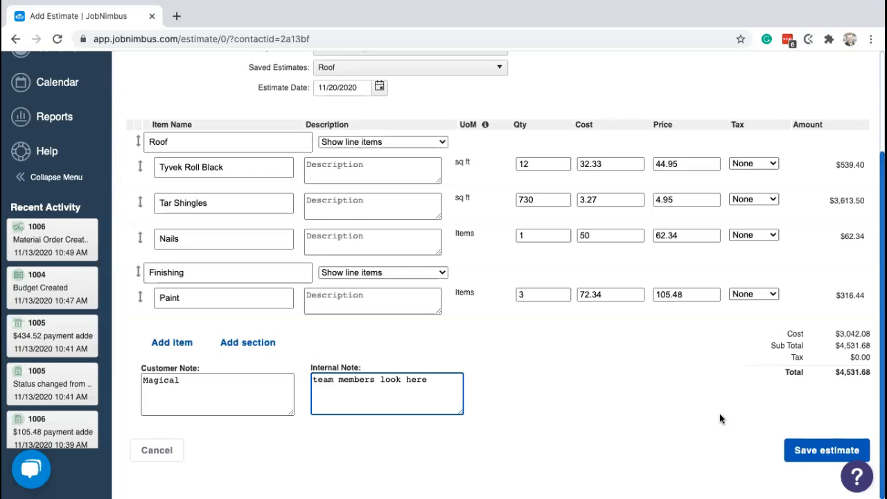
Save the roof estimate with its line items and notes.
scroll(719, 418, "up", 1)
scroll(720, 418, "down", 1)
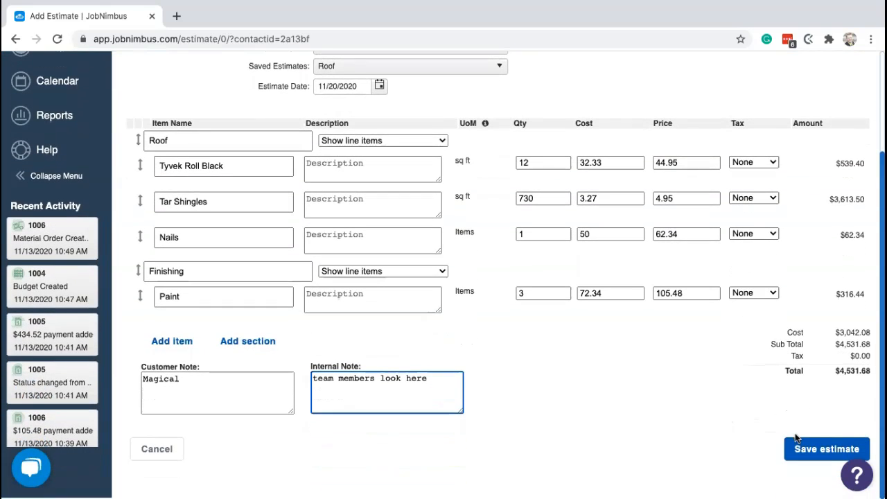
left_click(795, 452)
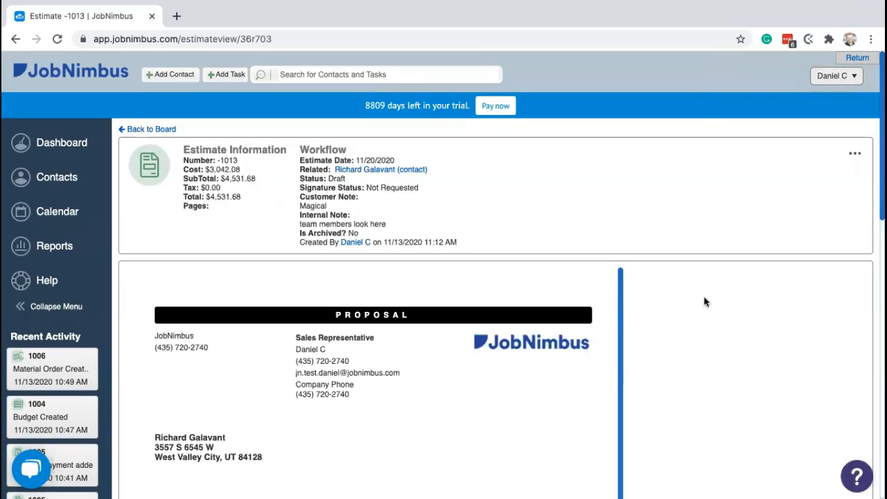
Review the saved estimate's proposal layout, including header, line items, totals, magical instructions and the internal item table.
scroll(683, 302, "down", 3)
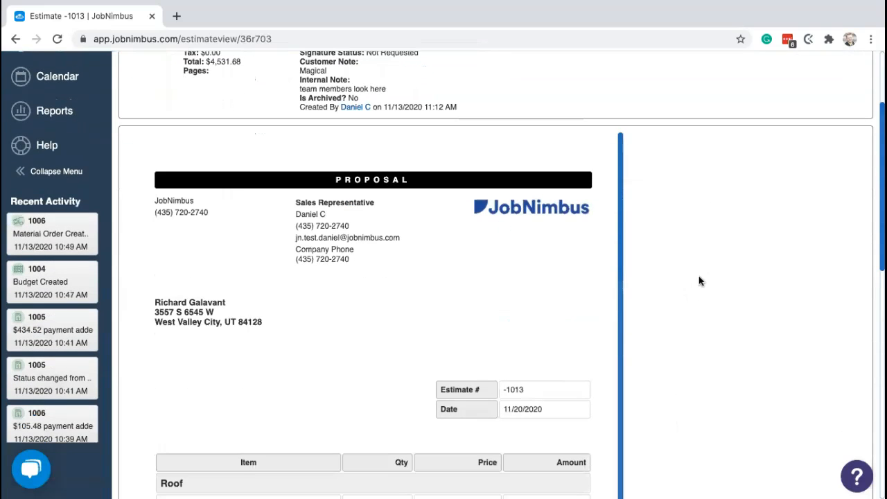
scroll(702, 273, "up", 1)
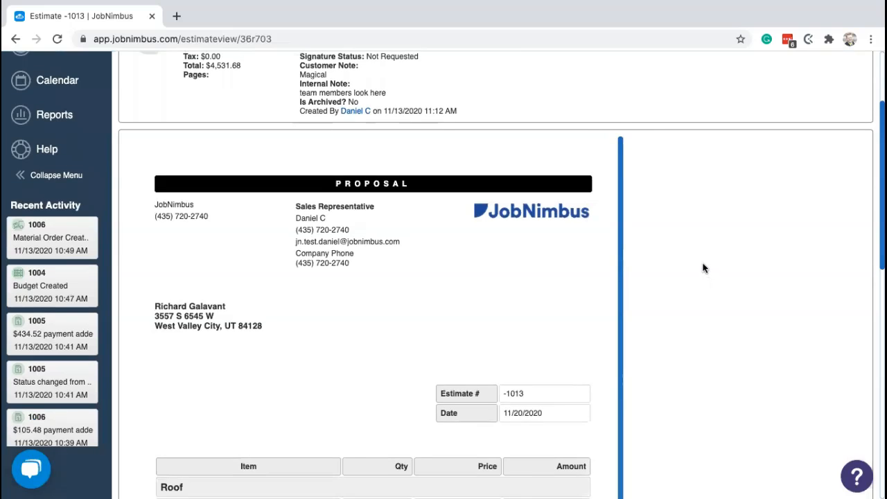
scroll(704, 268, "down", 2)
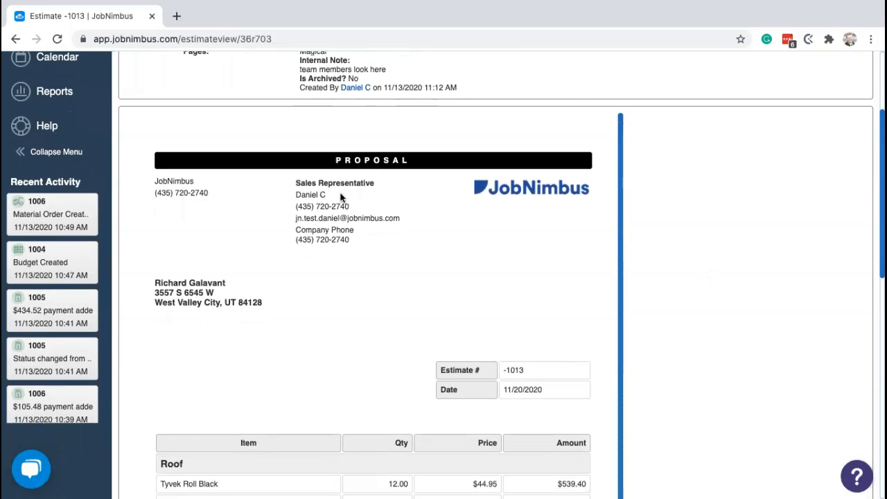
scroll(482, 281, "down", 1)
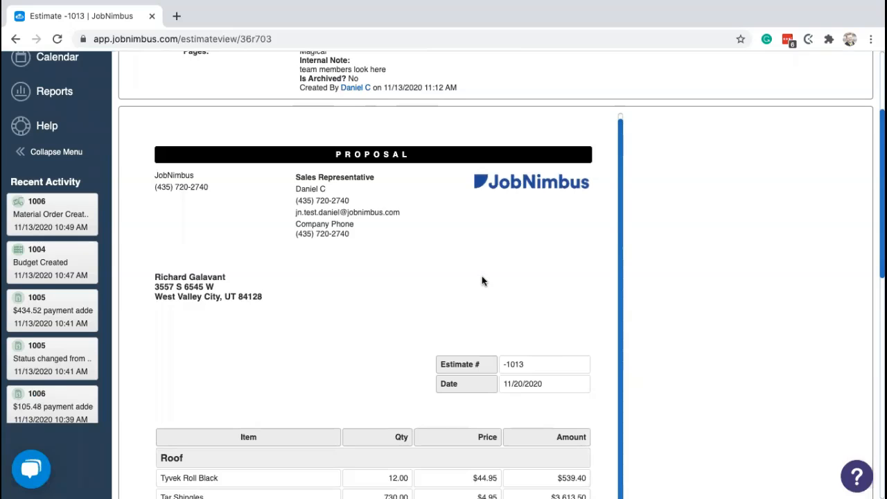
scroll(402, 258, "down", 3)
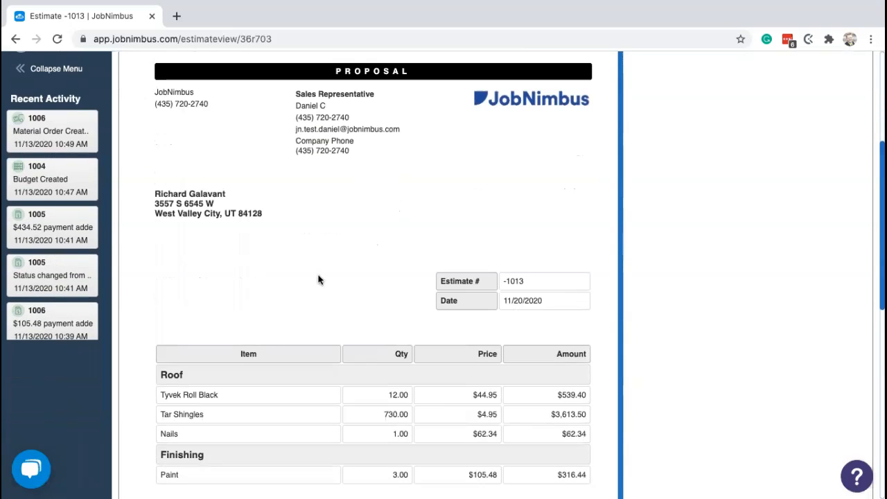
scroll(317, 278, "down", 1)
scroll(317, 278, "down", 3)
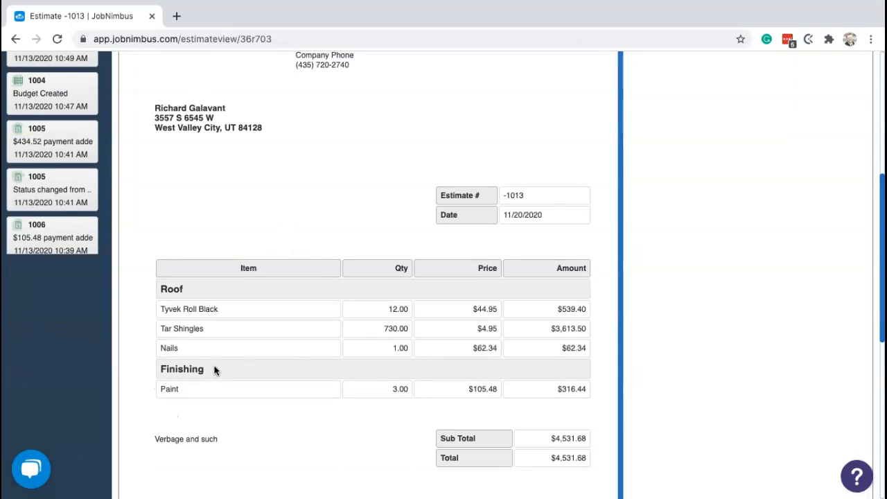
scroll(386, 291, "down", 6)
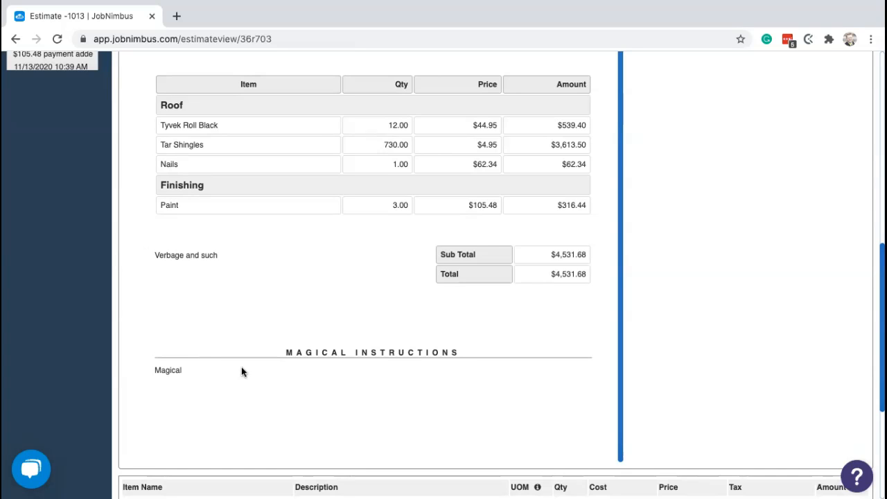
scroll(246, 370, "down", 1)
scroll(251, 365, "down", 1)
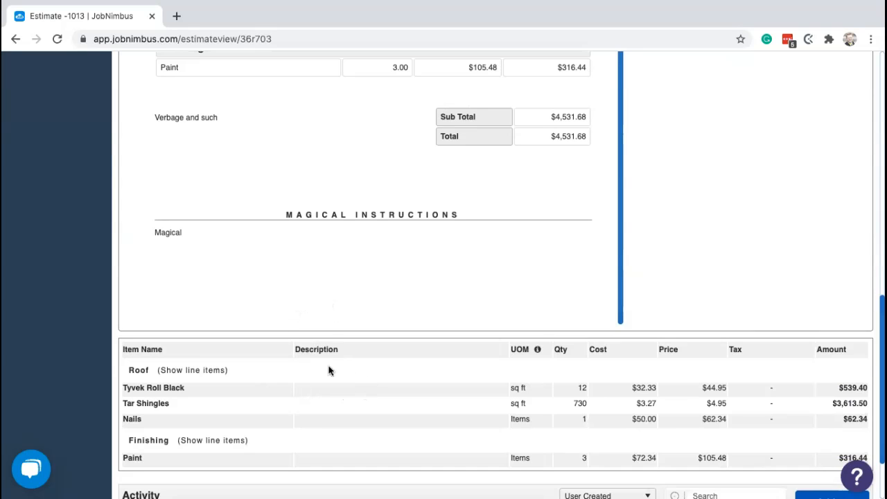
scroll(376, 416, "up", 1)
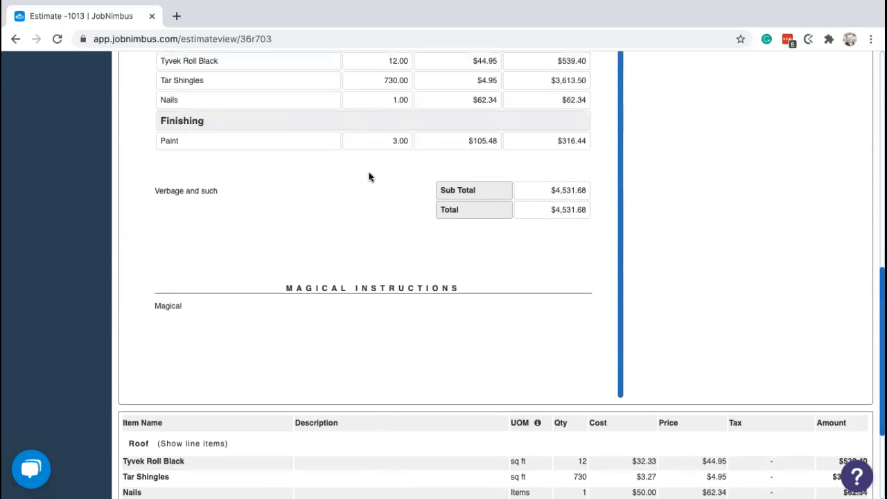
scroll(385, 316, "down", 1)
scroll(385, 321, "down", 1)
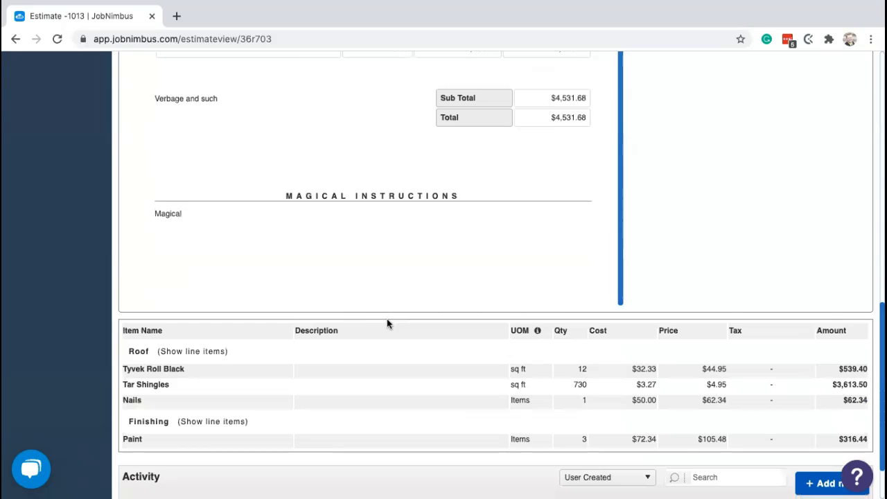
scroll(388, 325, "down", 1)
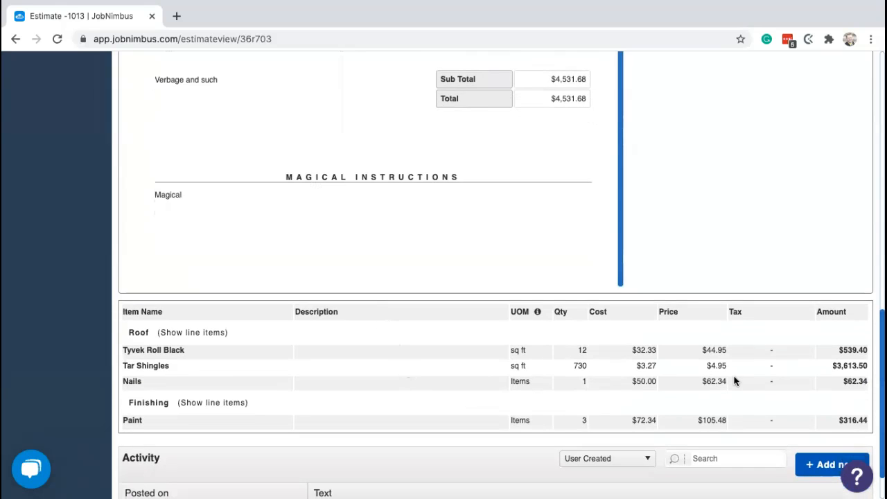
scroll(415, 384, "down", 1)
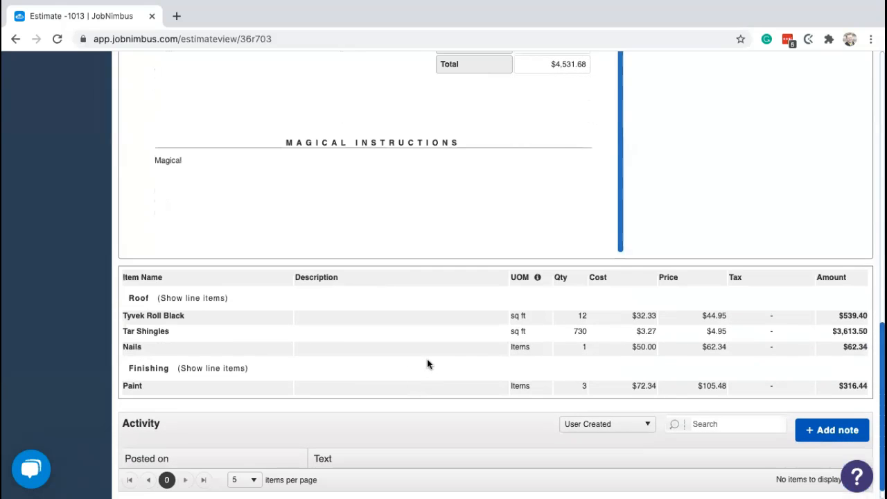
scroll(428, 364, "up", 5)
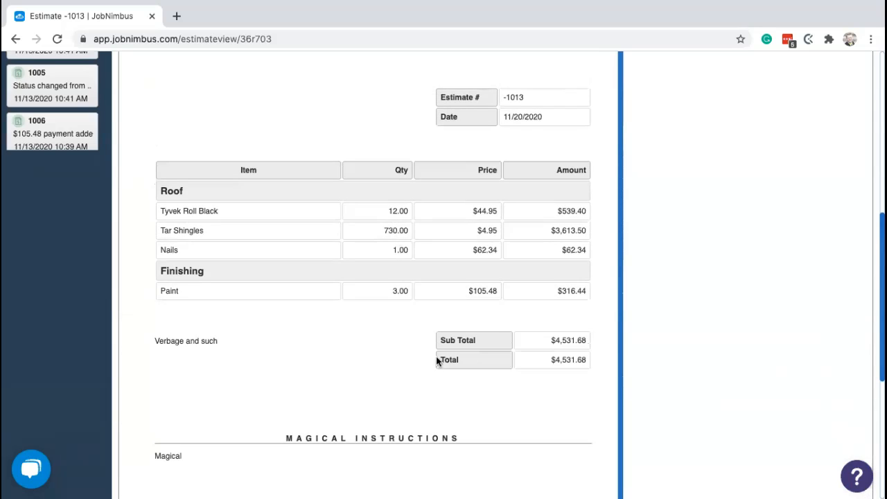
scroll(436, 356, "up", 10)
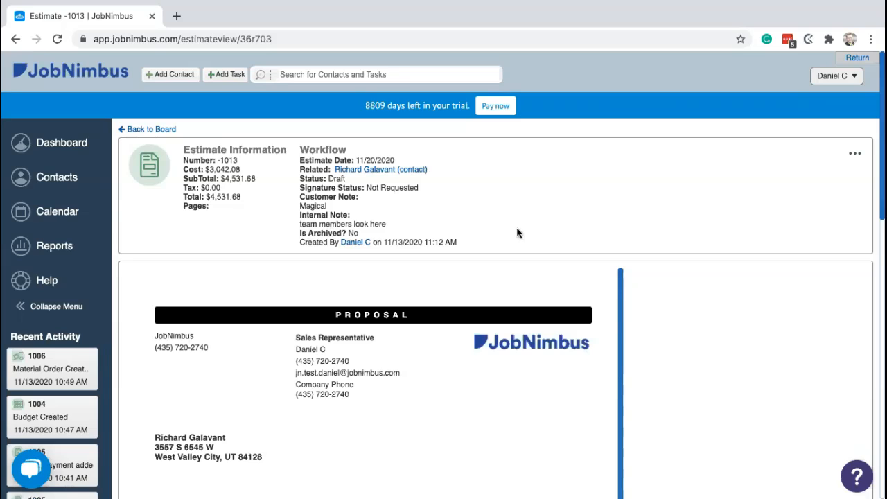
View the estimate as a PDF and return to the estimate page.
left_click(855, 158)
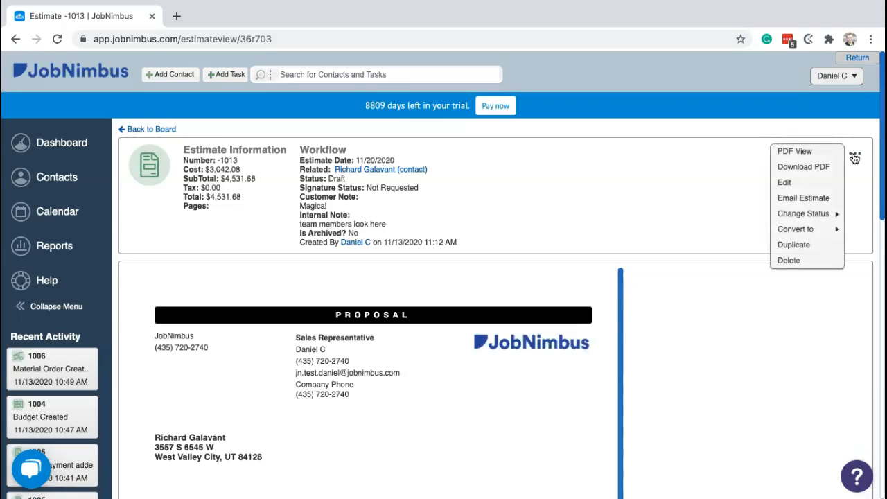
left_click(800, 154)
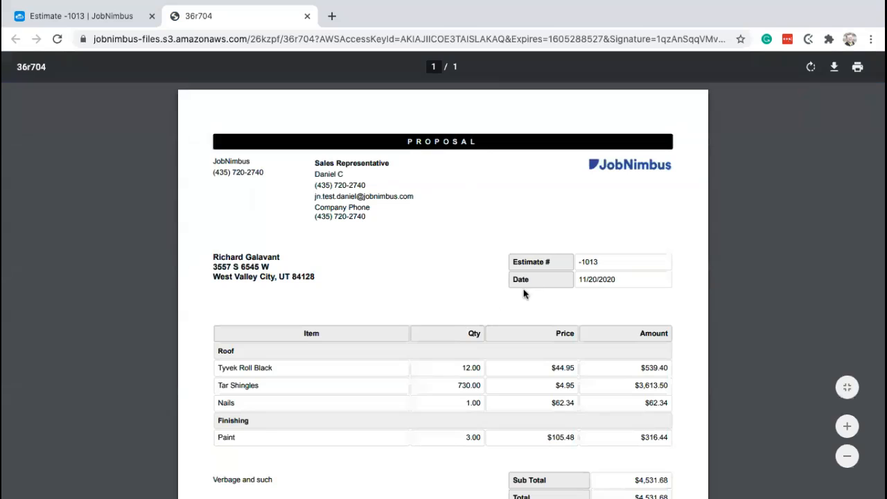
left_click(104, 16)
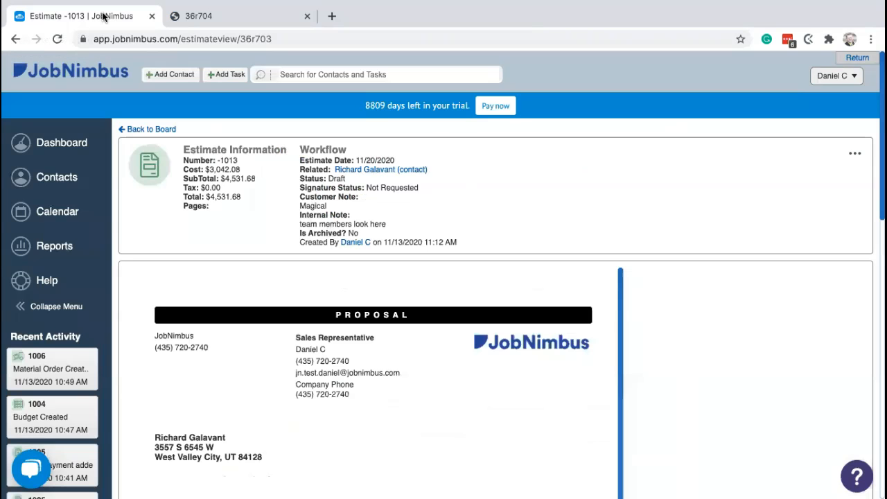
Convert the estimate to an invoice and look over the carried-over details.
left_click(854, 156)
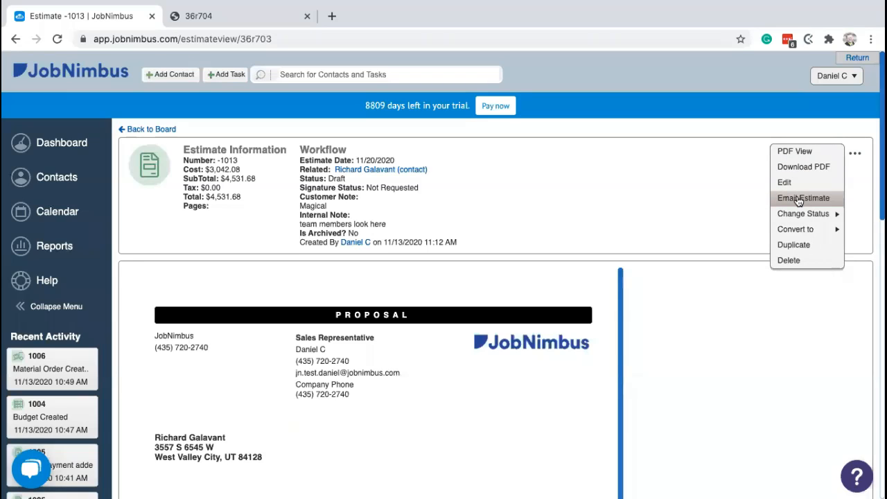
mouse_move(801, 225)
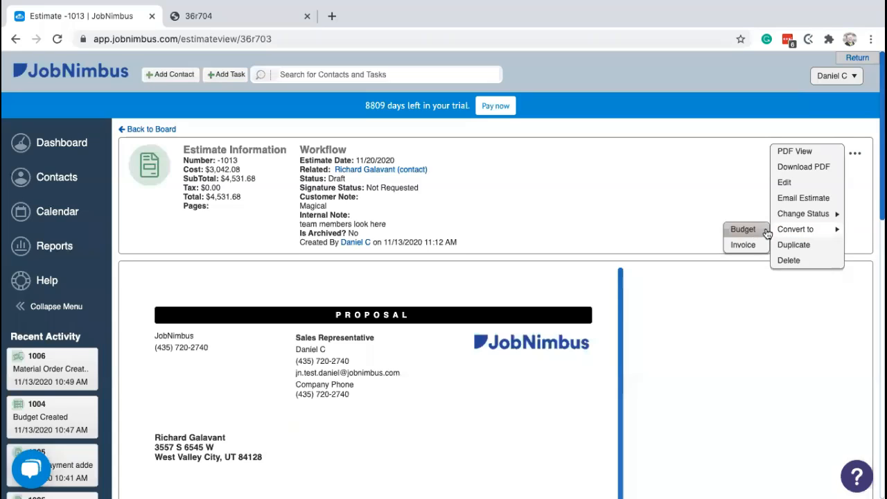
left_click(752, 248)
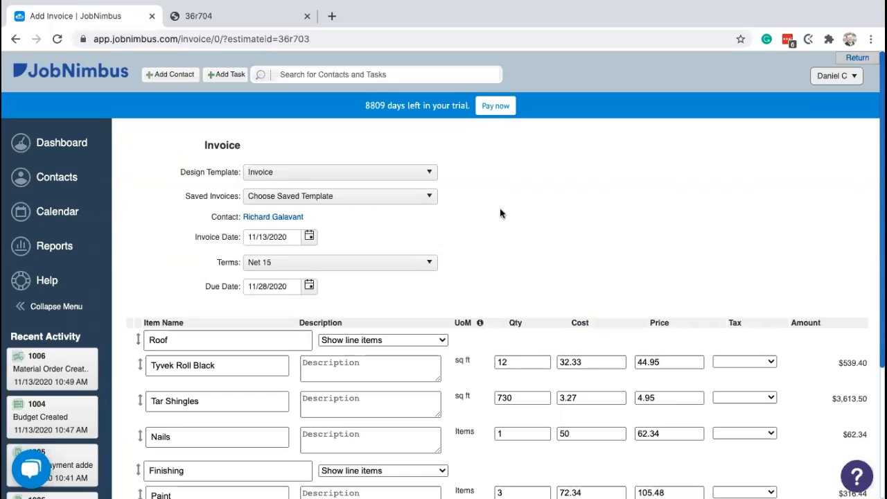
scroll(480, 198, "down", 3)
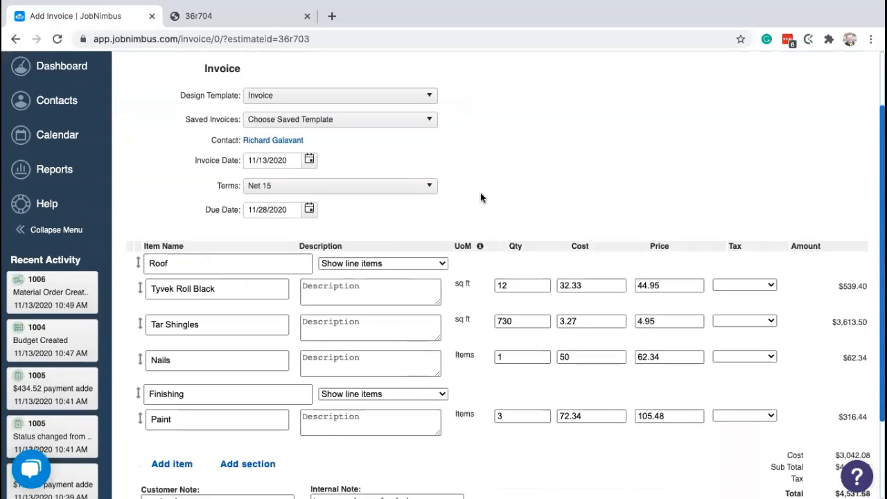
scroll(531, 201, "up", 1)
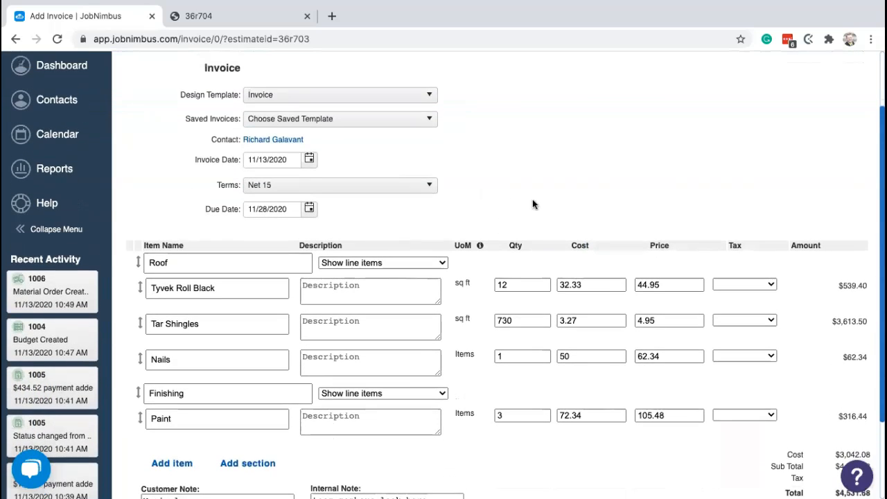
Check the invoice's design template and due date choices, and set the payment terms to Split.
left_click(337, 103)
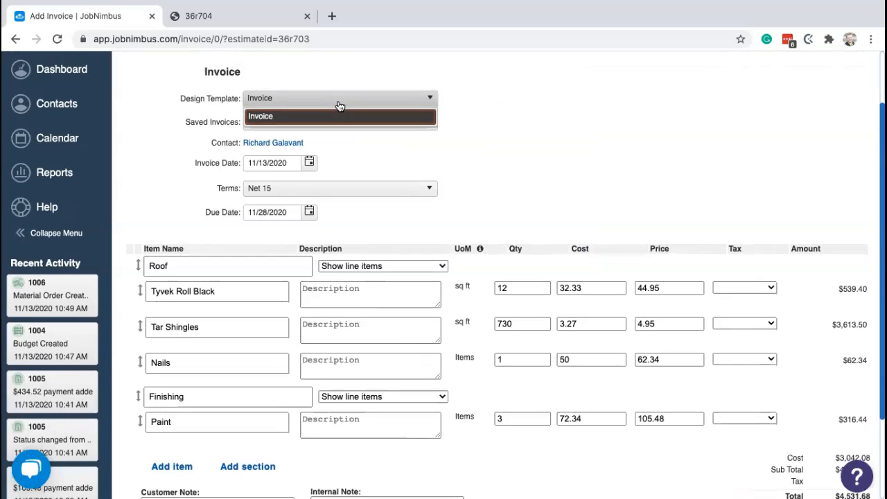
left_click(515, 102)
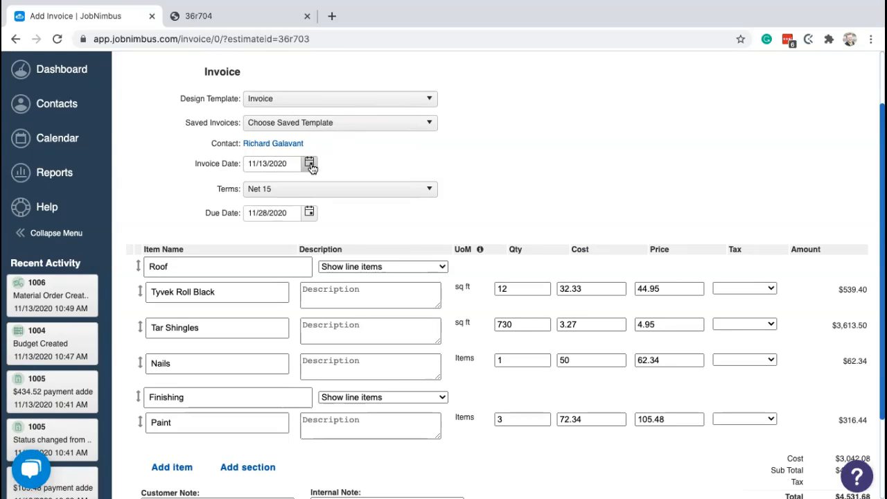
left_click(309, 214)
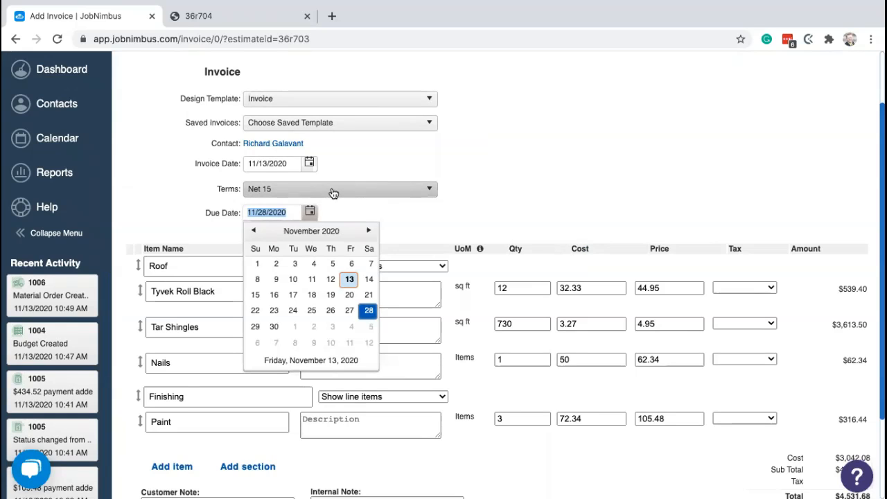
left_click(334, 192)
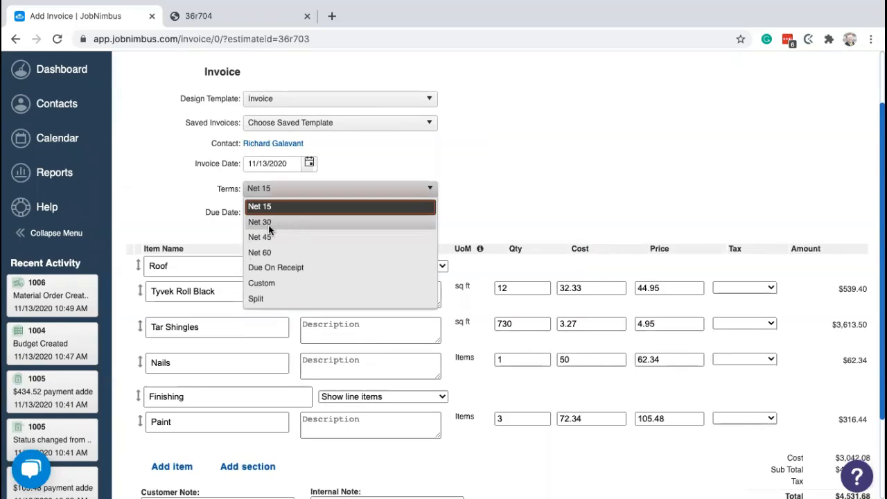
left_click(270, 298)
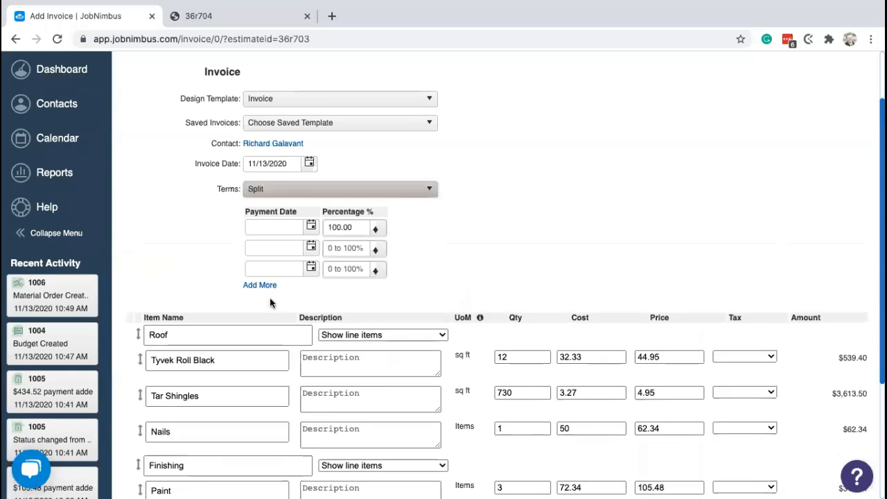
Schedule the first split payment for 11/13/2020 at 50 percent.
left_click(273, 223)
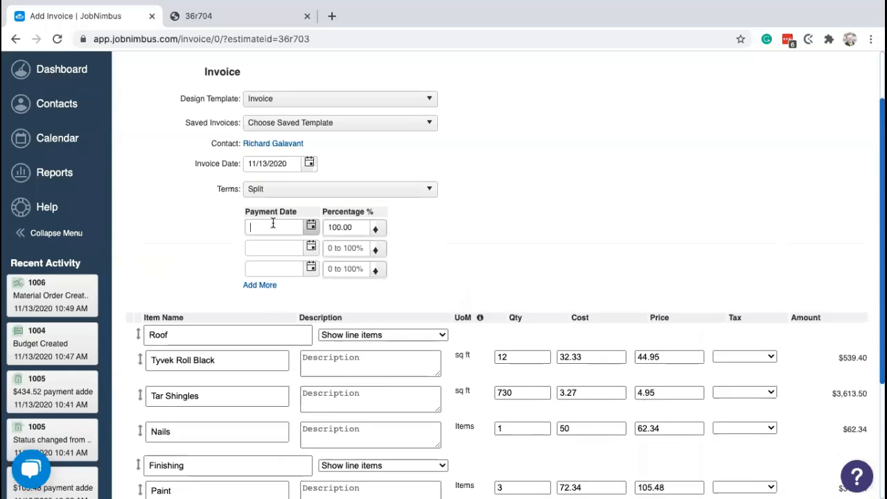
left_click(313, 228)
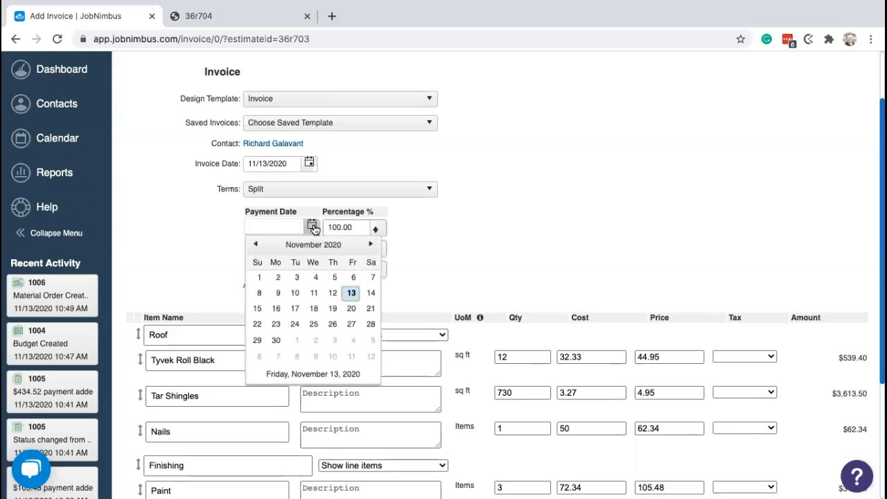
left_click(351, 291)
left_click(330, 227)
type("100")
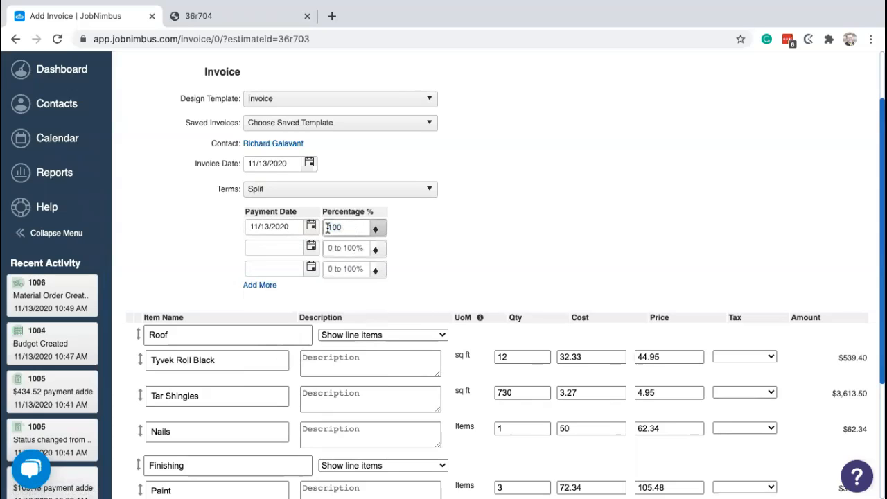
key("shift+Left")
key("shift+Left")
key("shift+Left")
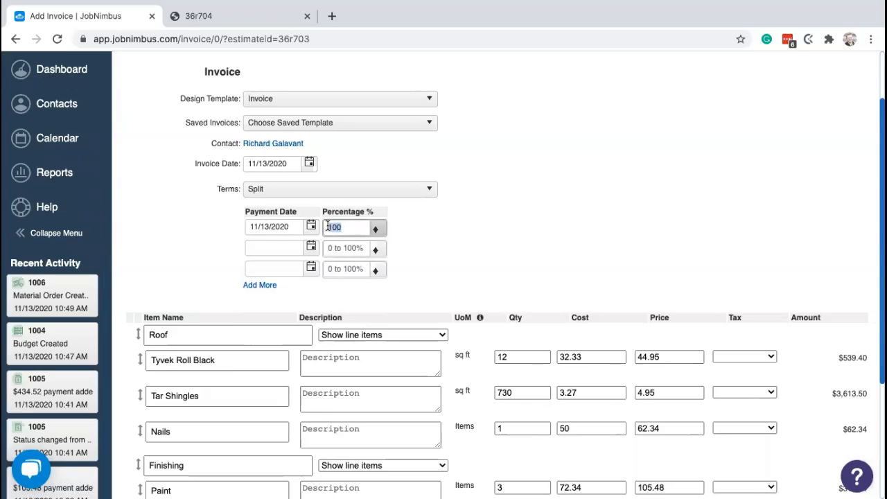
type("50")
Schedule the second split payment for 11/30/2020 at 50 percent.
left_click(311, 249)
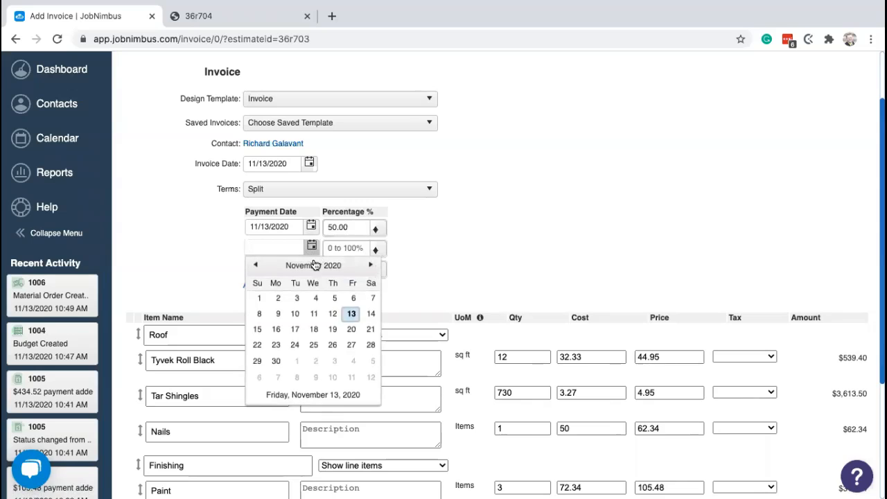
left_click(277, 361)
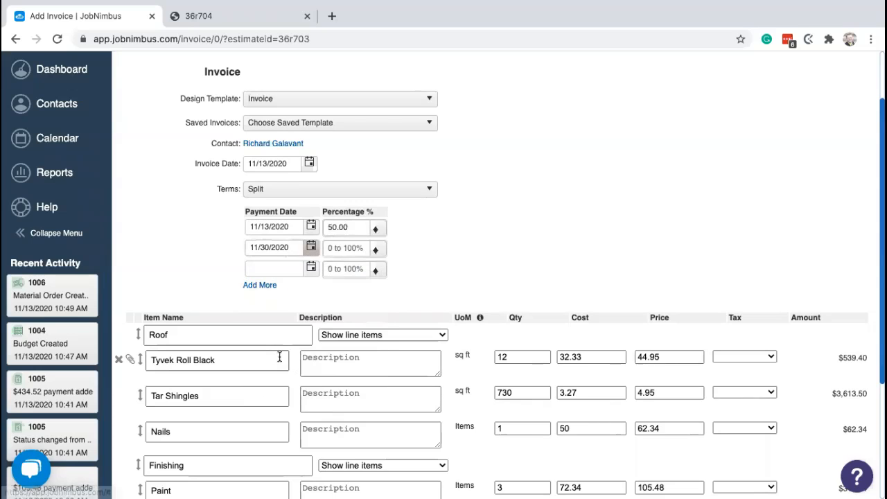
left_click(348, 247)
type("50")
left_click(477, 246)
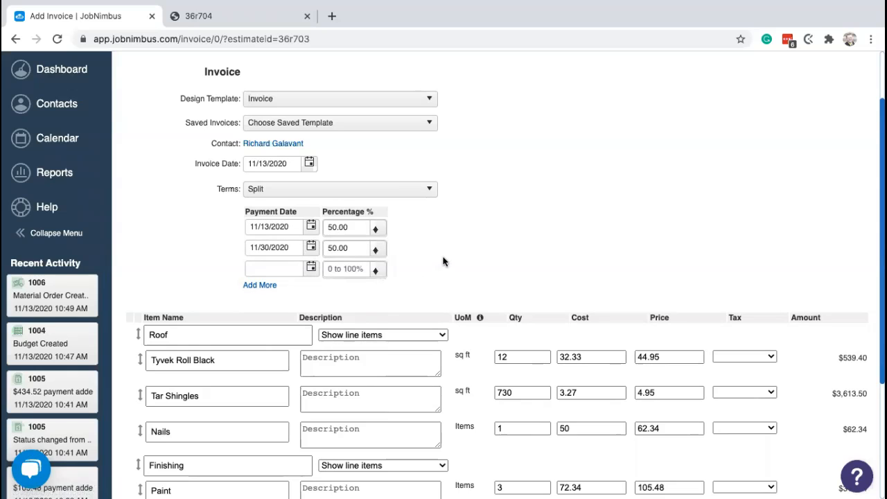
Remove the Finishing section heading from the invoice's line items and save the invoice.
scroll(443, 262, "down", 3)
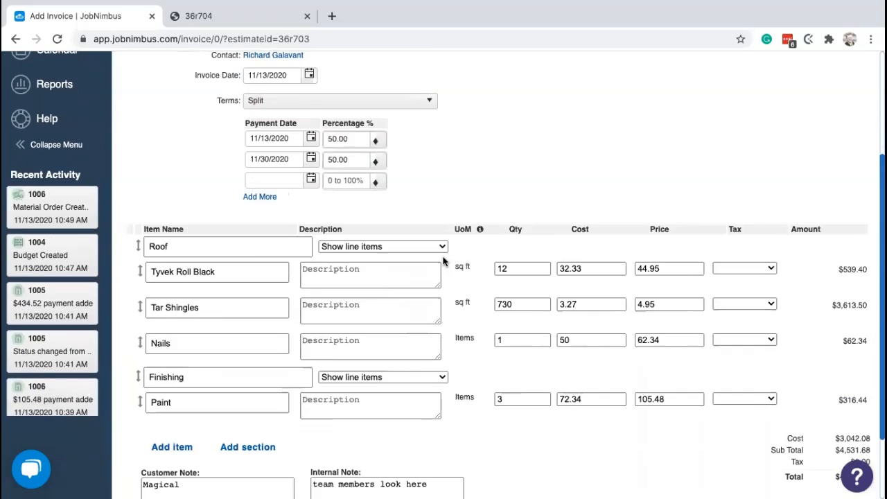
mouse_move(128, 379)
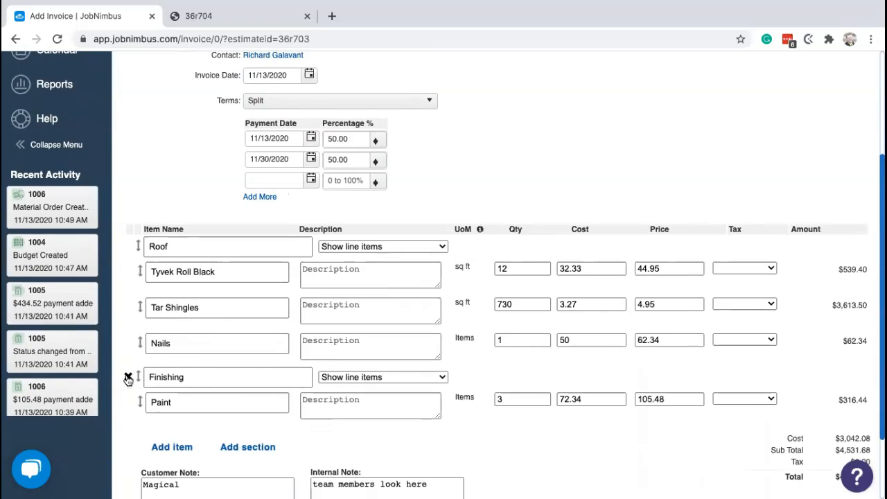
left_click(128, 379)
scroll(347, 356, "down", 2)
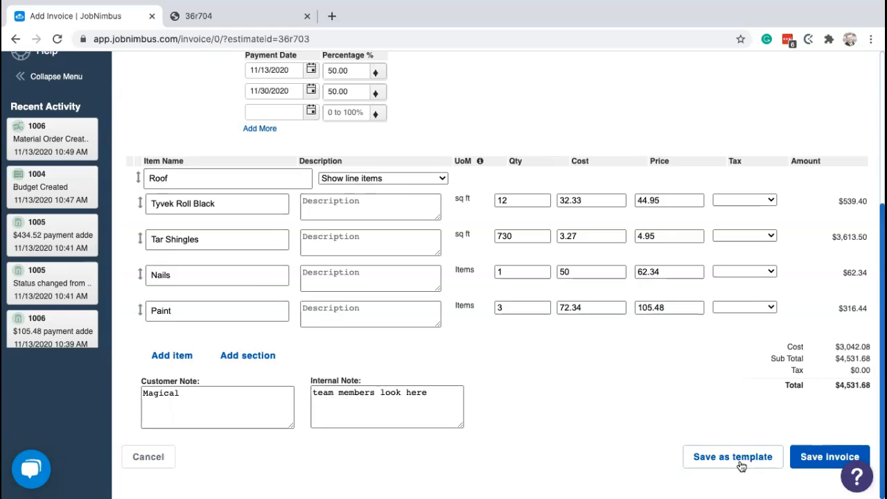
left_click(826, 457)
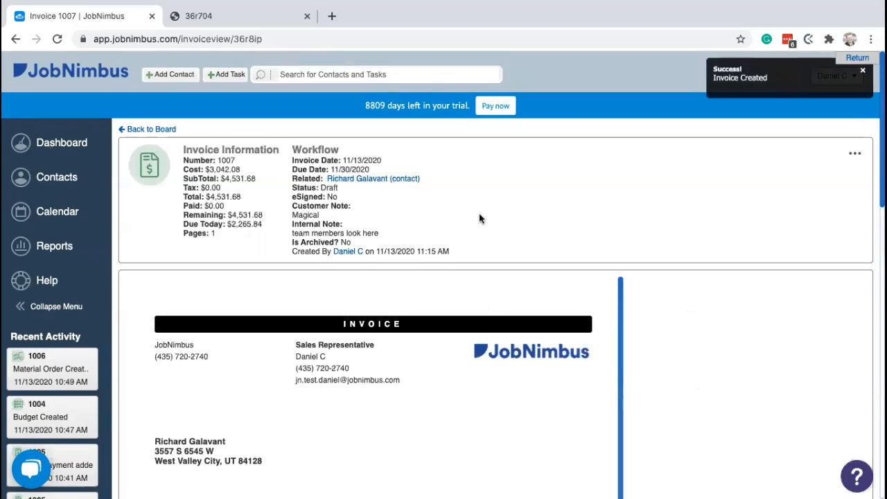
Review the saved invoice's document, line items, totals and scheduled payments.
scroll(479, 213, "down", 4)
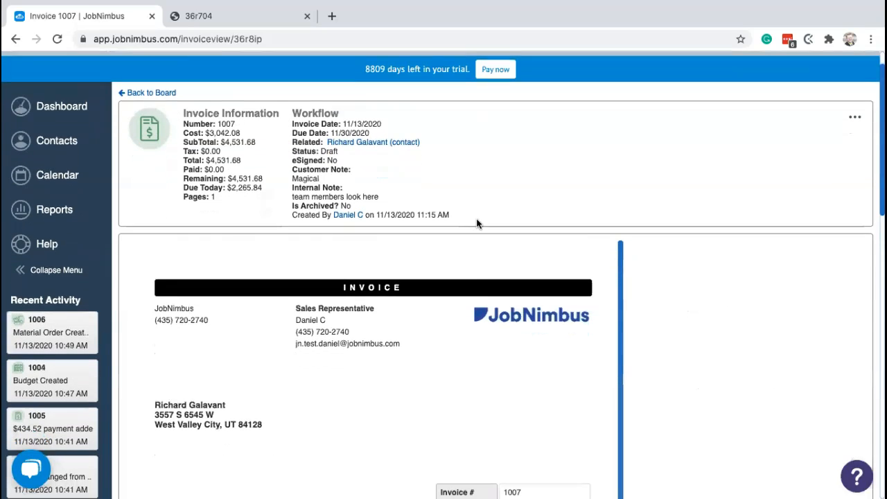
scroll(478, 222, "down", 6)
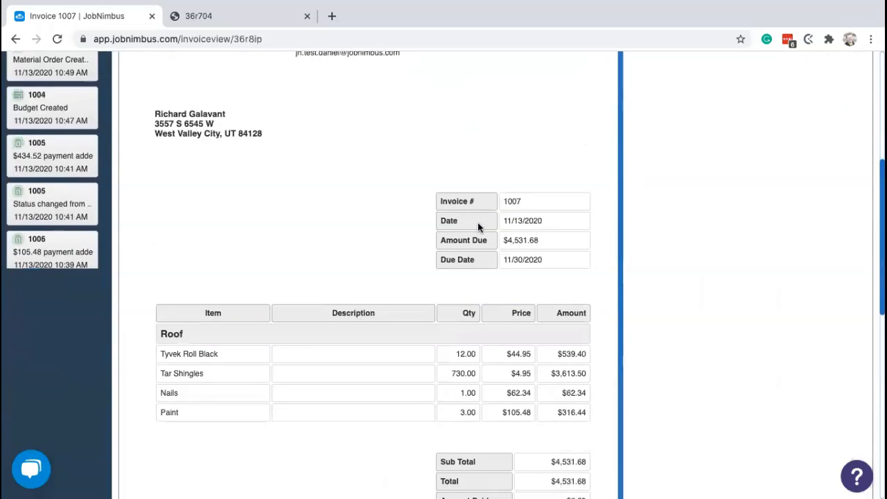
scroll(419, 285, "down", 1)
scroll(421, 283, "down", 2)
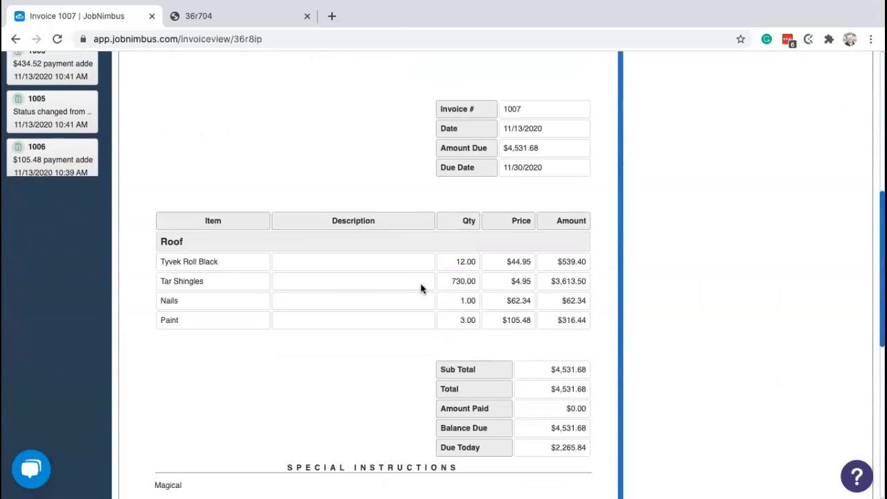
scroll(421, 287, "down", 2)
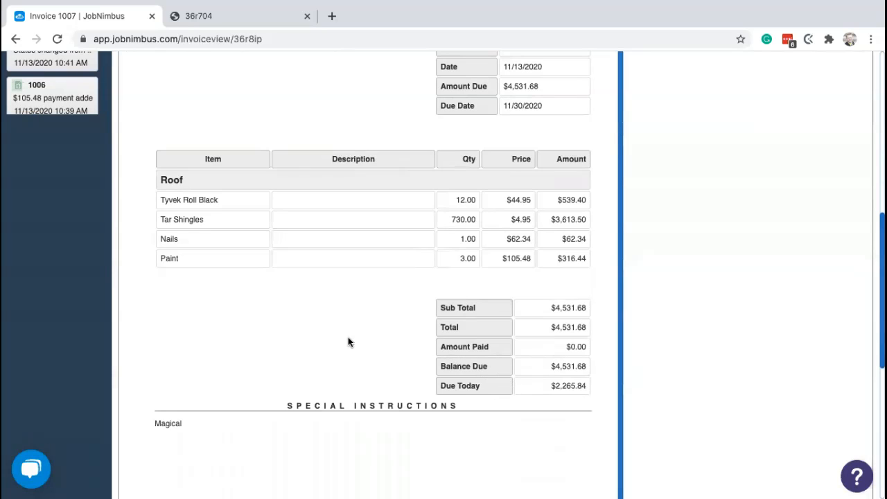
scroll(349, 341, "down", 1)
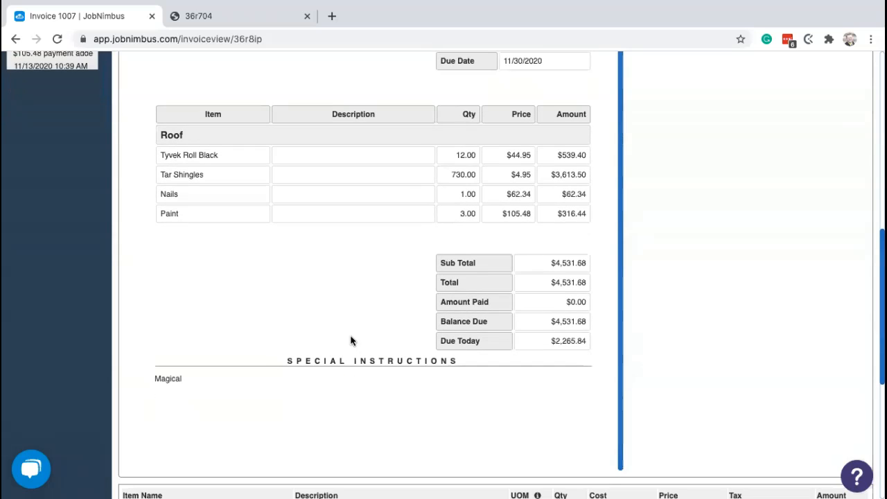
scroll(351, 340, "down", 7)
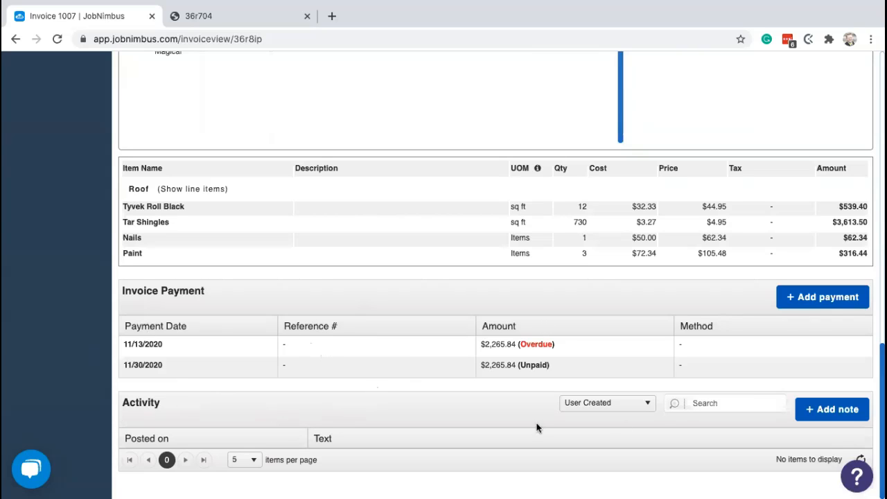
Set the invoice's activity filter to All and look over the logged entries.
left_click(613, 408)
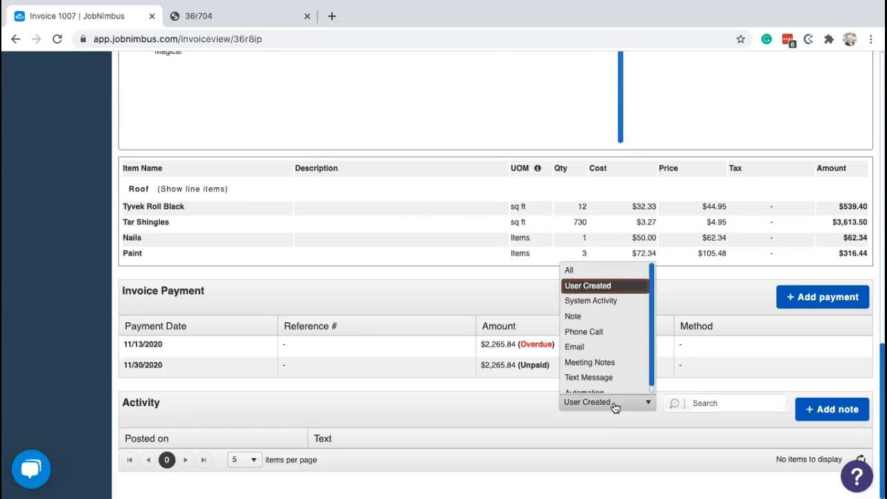
left_click(592, 270)
scroll(420, 391, "down", 1)
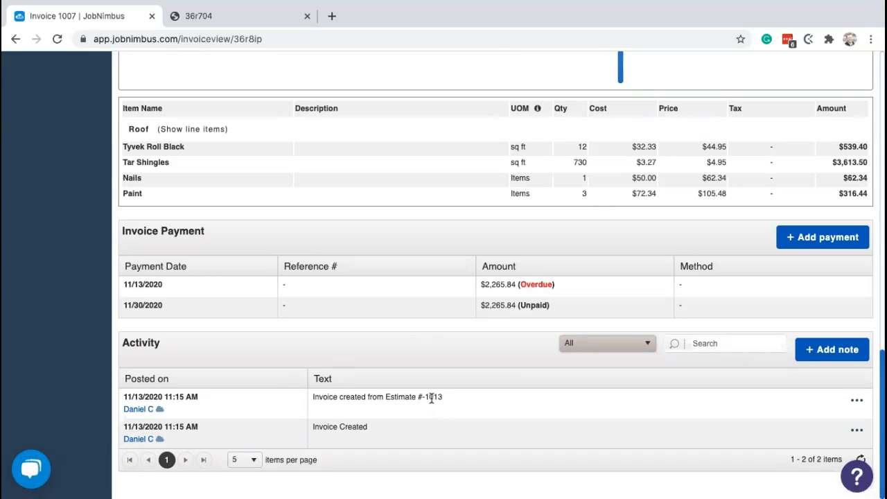
Add a note reading "This is a note" to the invoice's activity and save it.
left_click(831, 356)
type("This is a note")
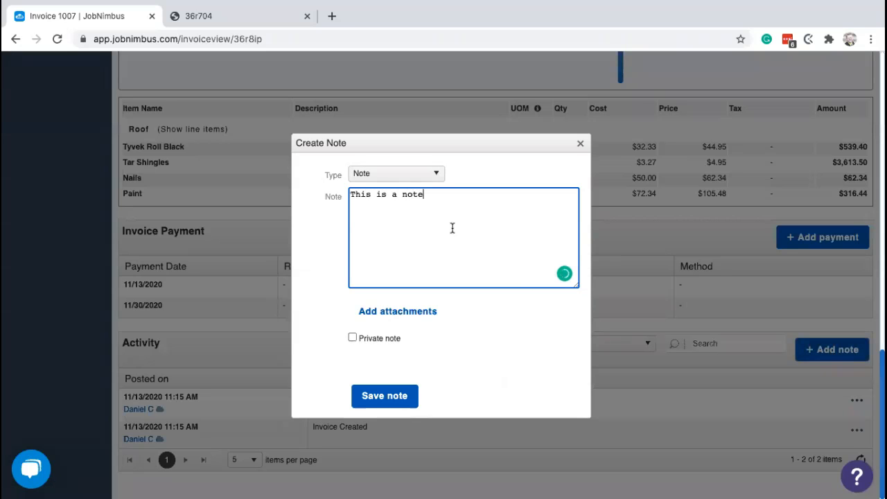
left_click(387, 399)
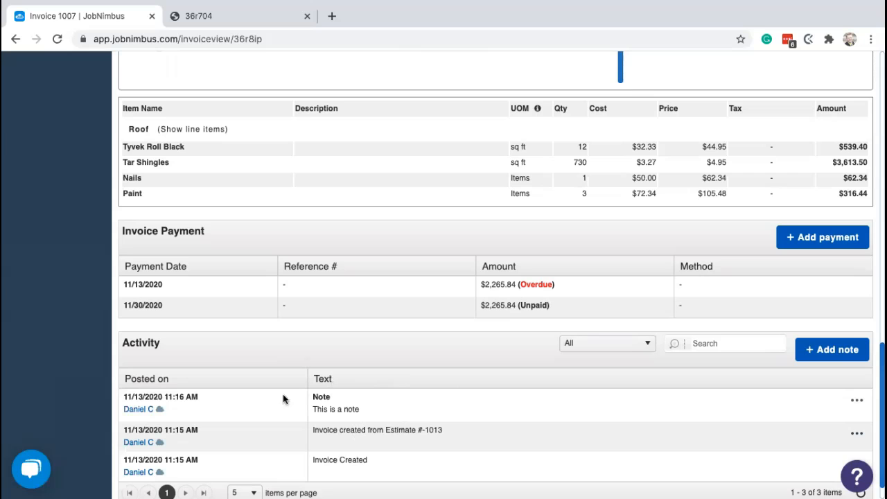
Open the invoice's related contact and examine the estimates, invoices, credit memos and payments in the contact's financial records.
scroll(485, 416, "up", 10)
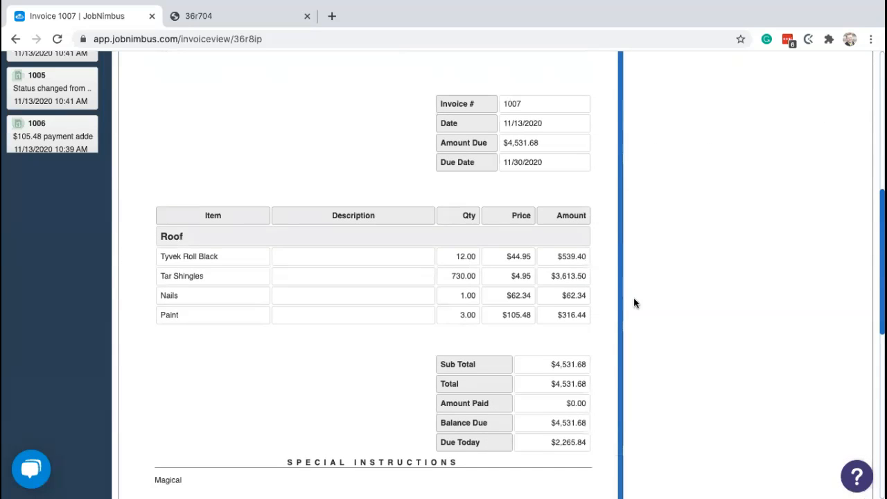
scroll(731, 216, "up", 5)
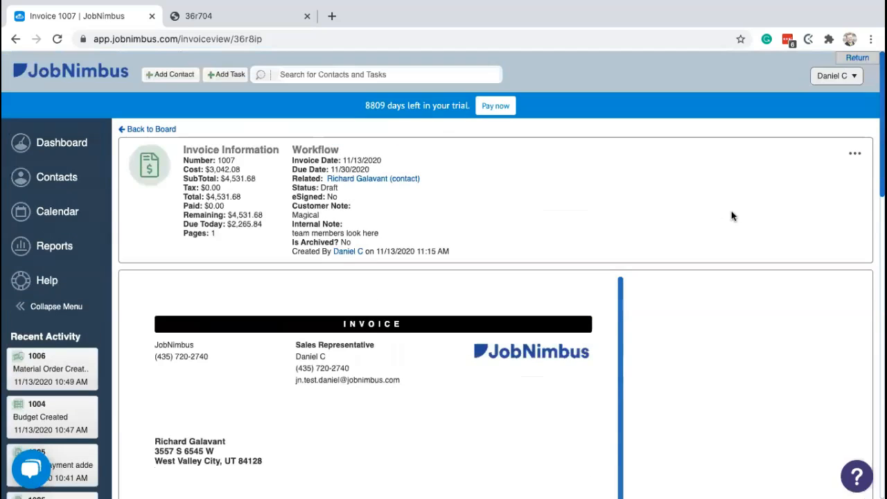
left_click(359, 181)
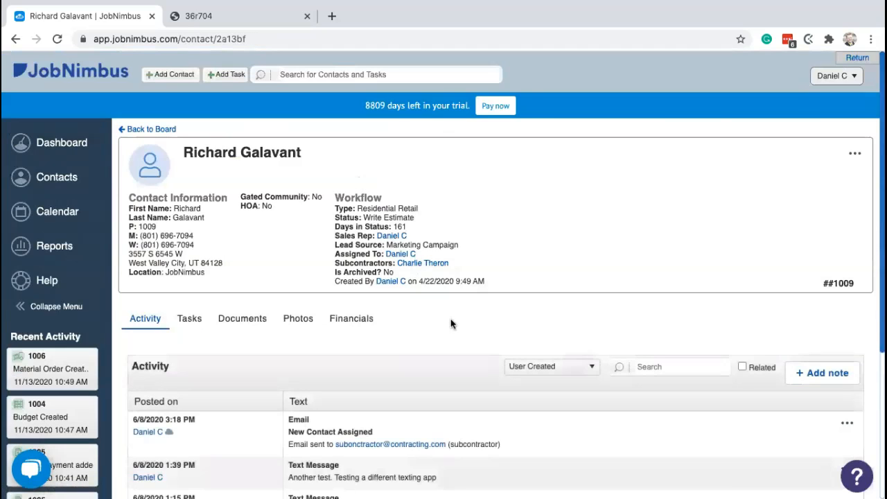
left_click(336, 323)
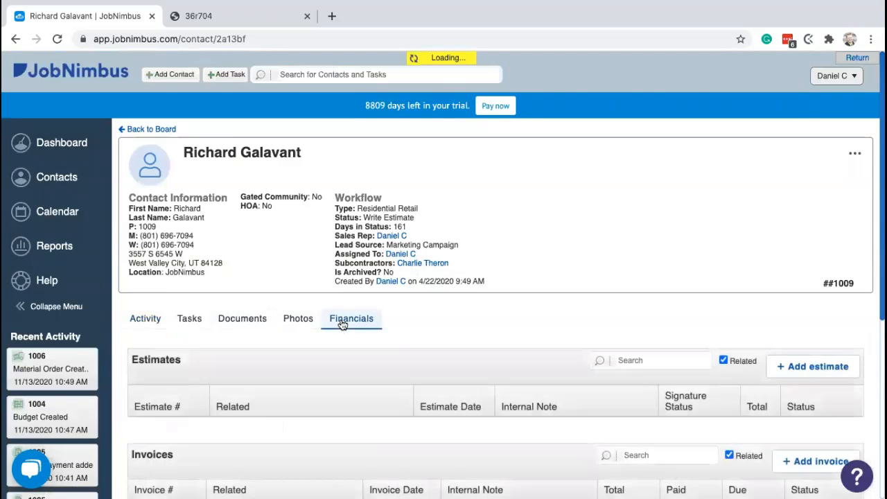
scroll(479, 330, "down", 1)
scroll(479, 333, "down", 1)
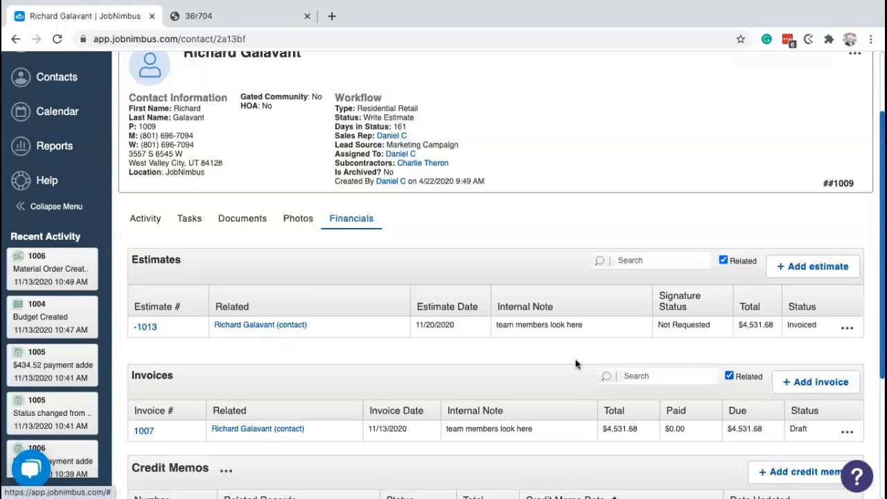
scroll(384, 361, "down", 1)
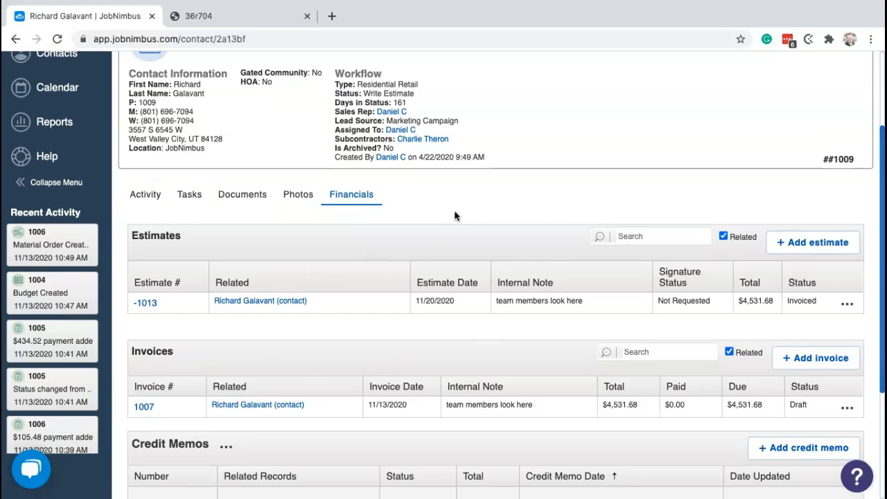
scroll(145, 298, "down", 2)
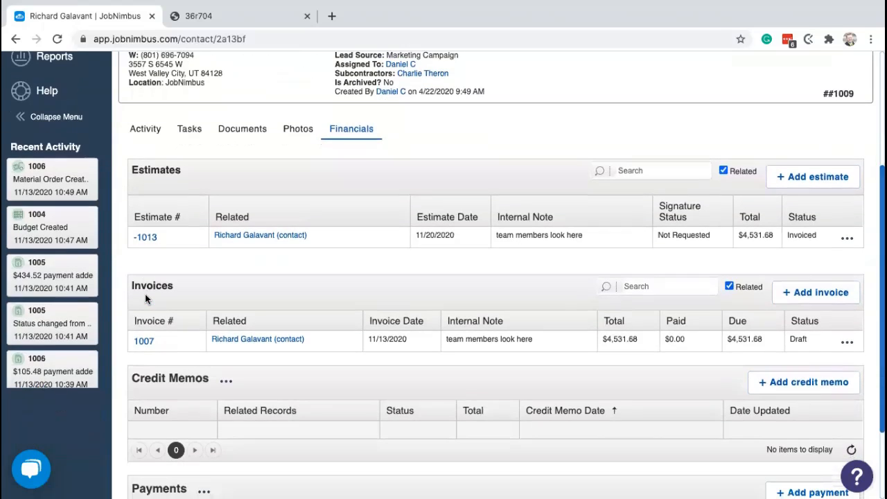
scroll(144, 298, "down", 1)
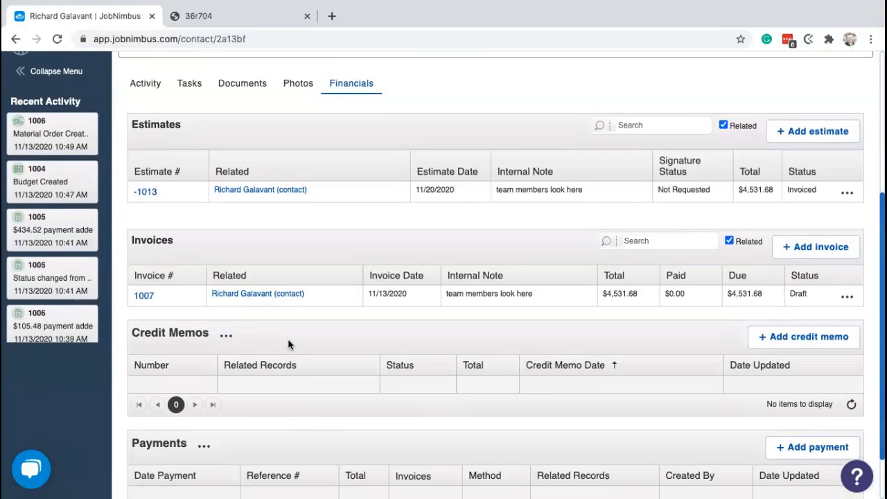
Start a new credit memo for the contact and look over its item and note fields.
left_click(617, 366)
left_click(796, 341)
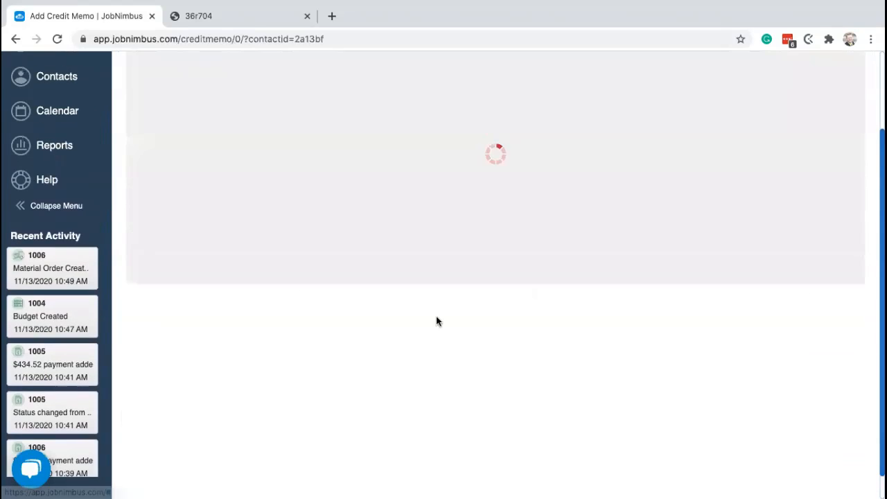
scroll(425, 319, "down", 1)
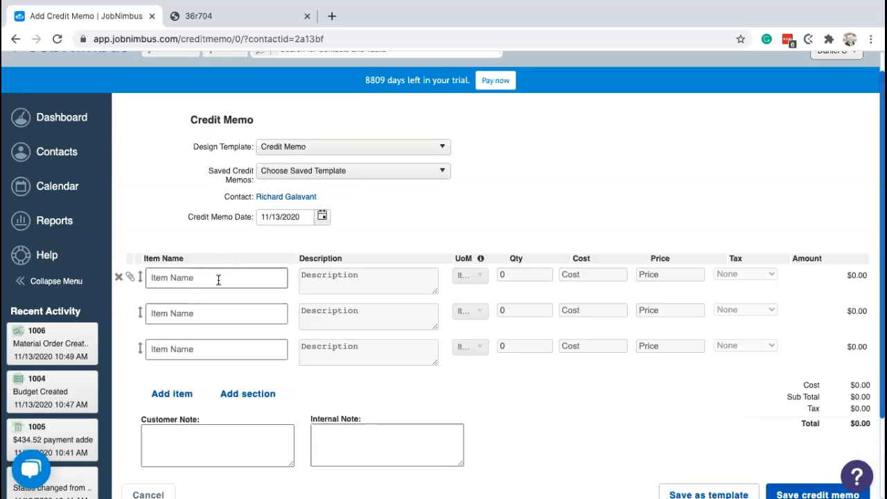
scroll(279, 282, "down", 1)
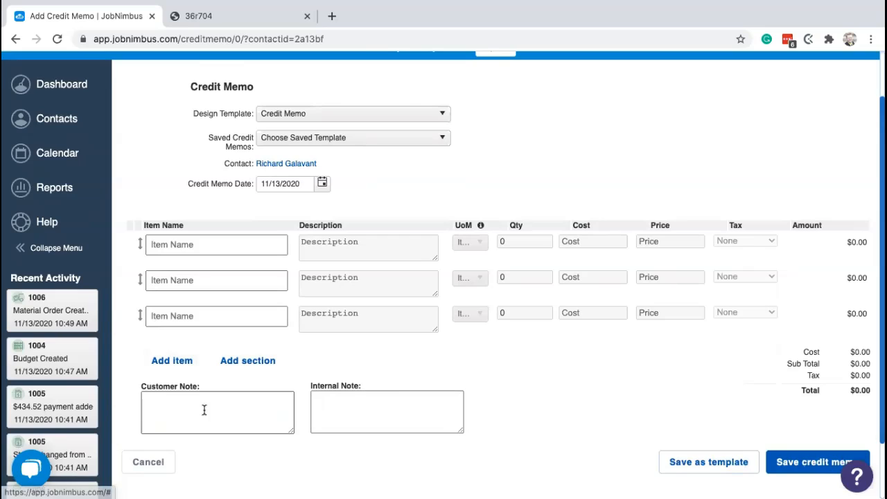
Add the existing Paint product to the credit memo, save the memo and look over the resulting document.
left_click(229, 244)
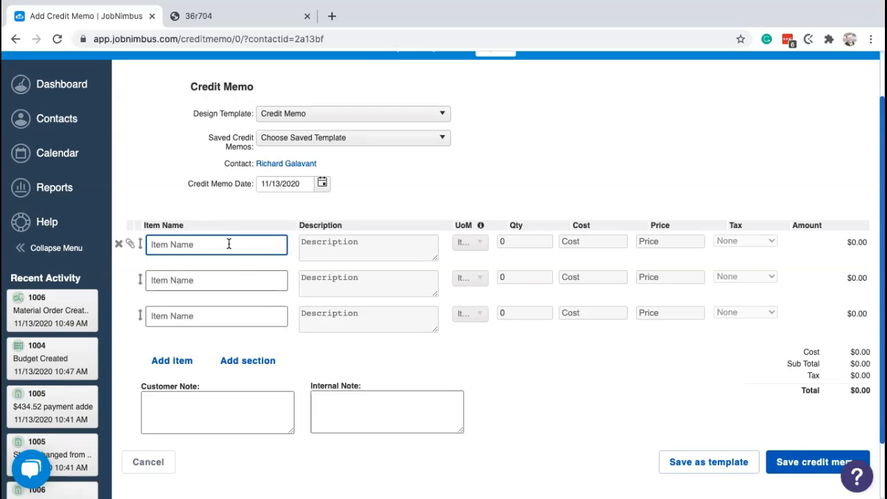
type("paint")
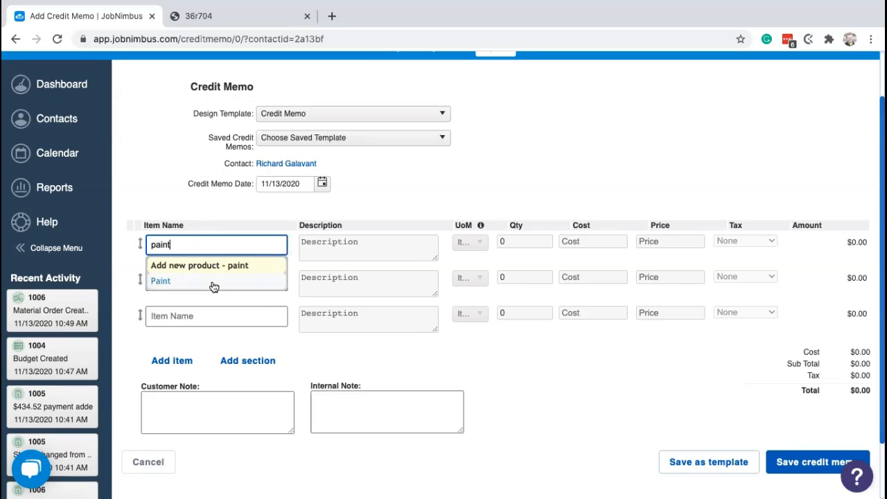
left_click(214, 283)
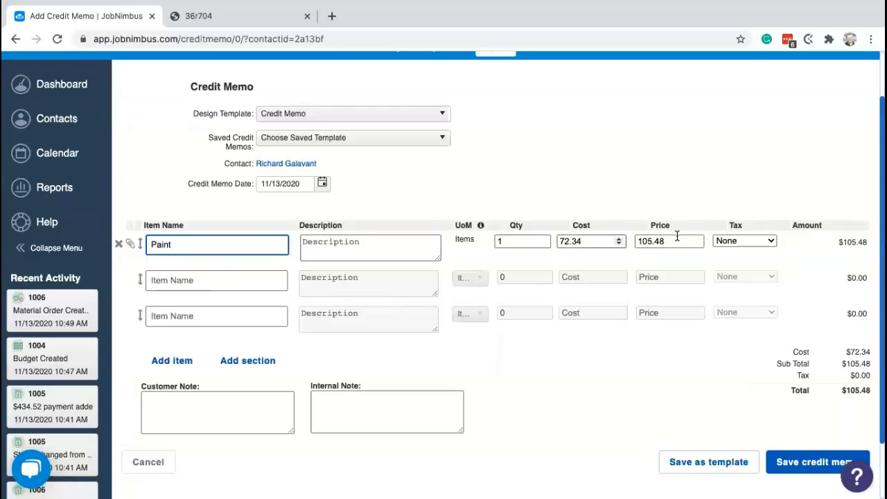
scroll(671, 313, "down", 1)
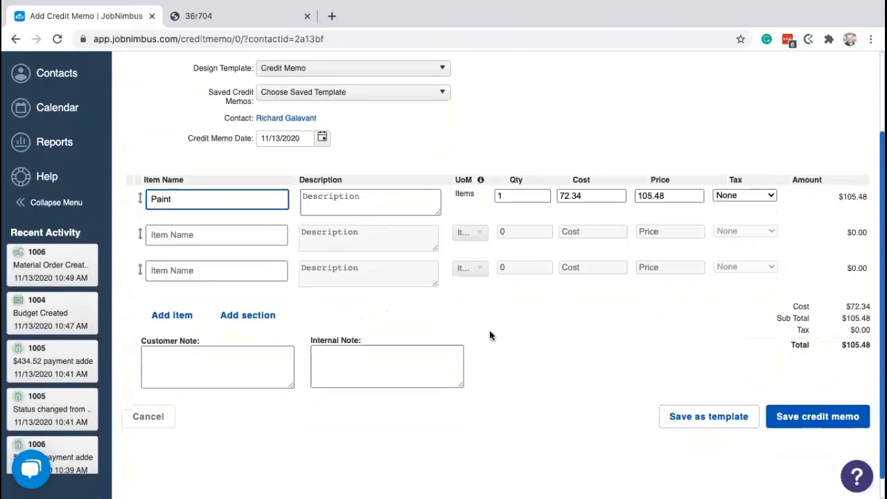
left_click(784, 417)
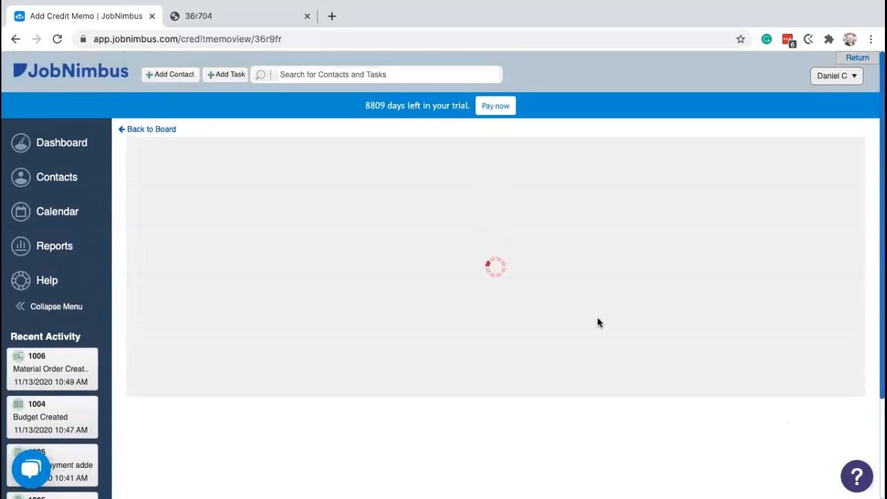
scroll(520, 356, "down", 3)
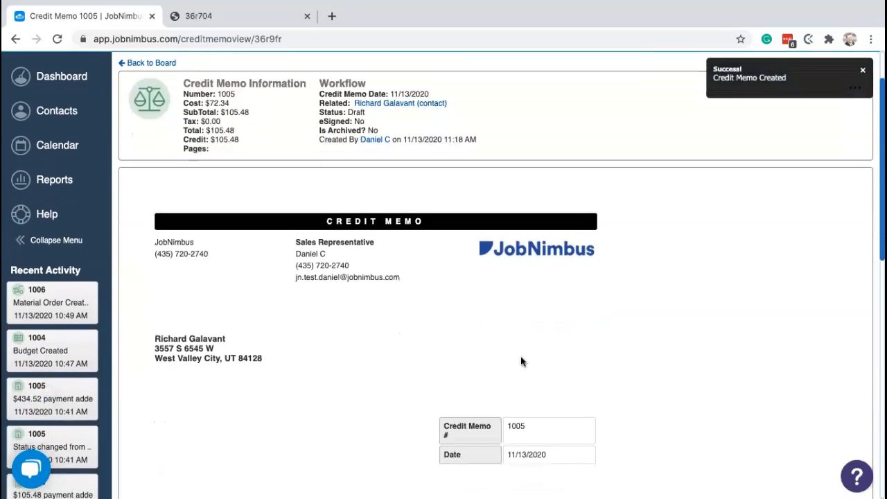
scroll(519, 355, "up", 3)
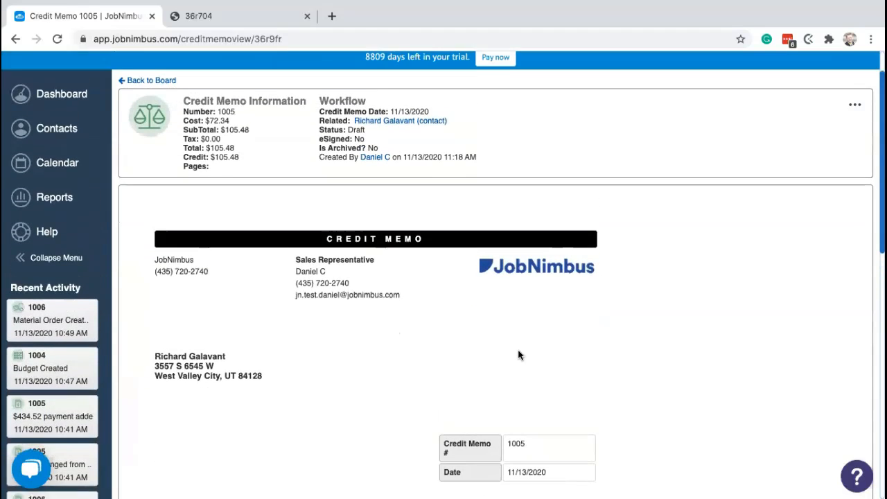
Apply the credit memo's full $105.48 credit to invoice #1007 and save the payment.
scroll(519, 355, "down", 1)
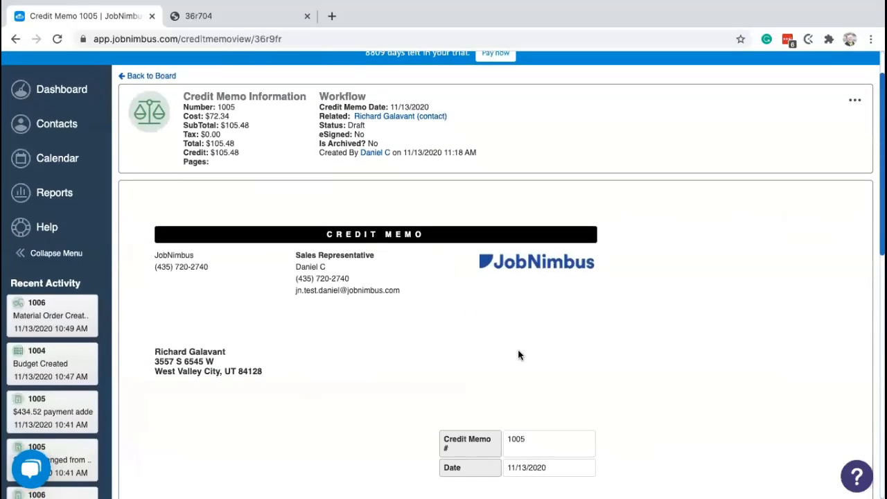
scroll(518, 355, "up", 2)
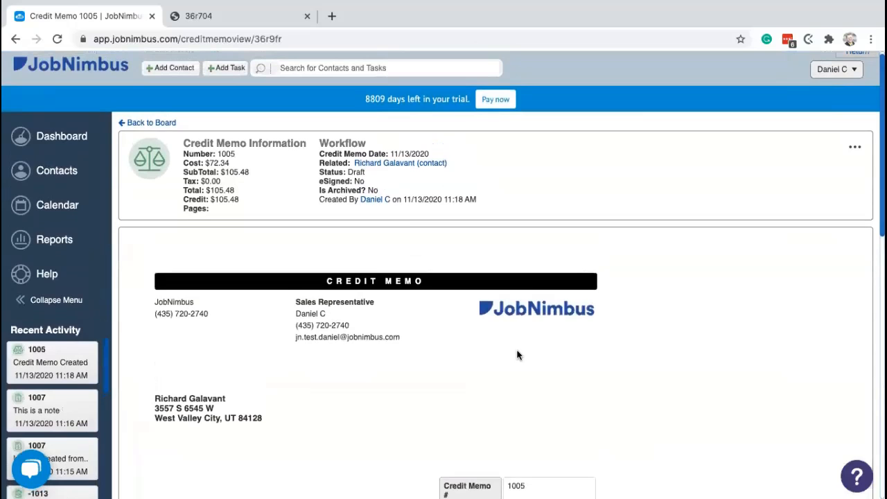
left_click(853, 148)
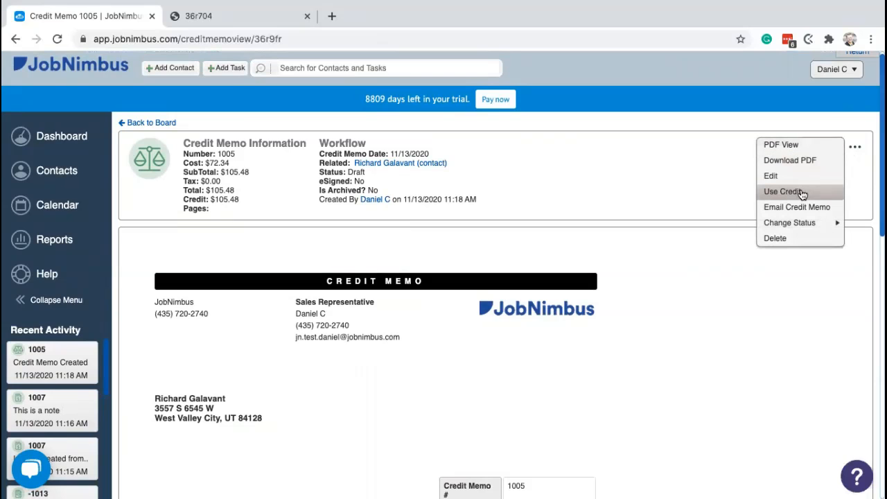
scroll(696, 301, "down", 9)
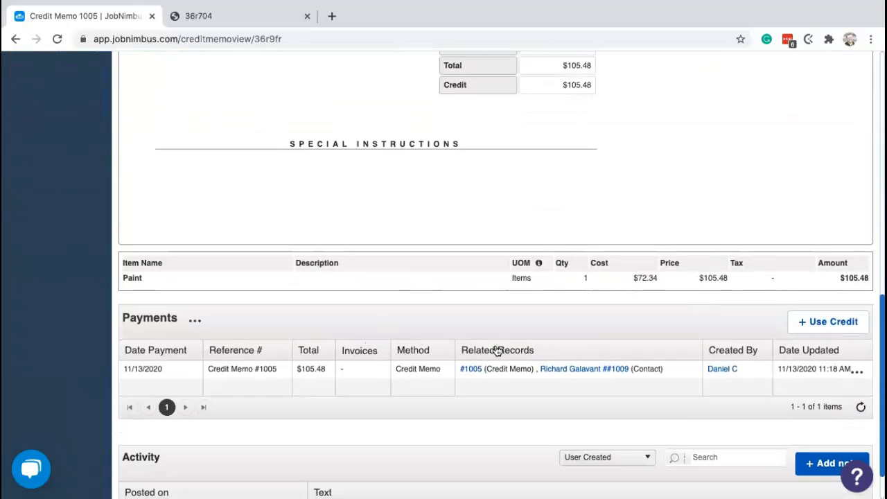
scroll(498, 351, "down", 1)
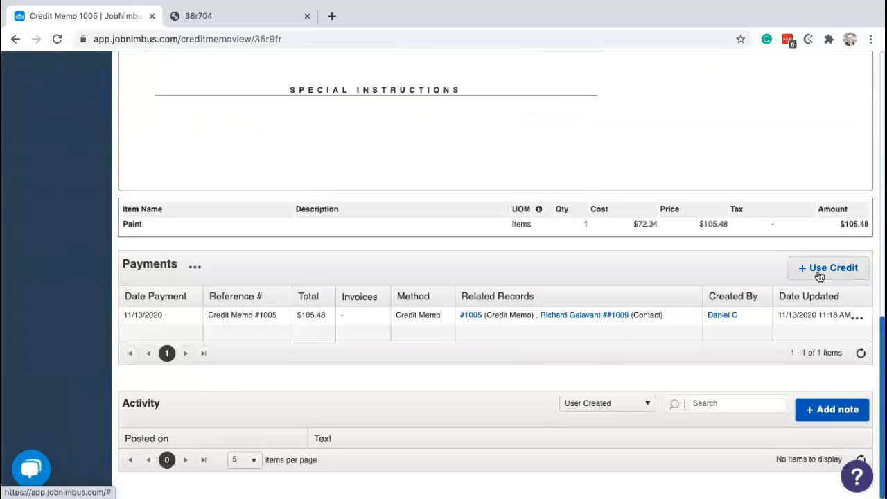
left_click(820, 275)
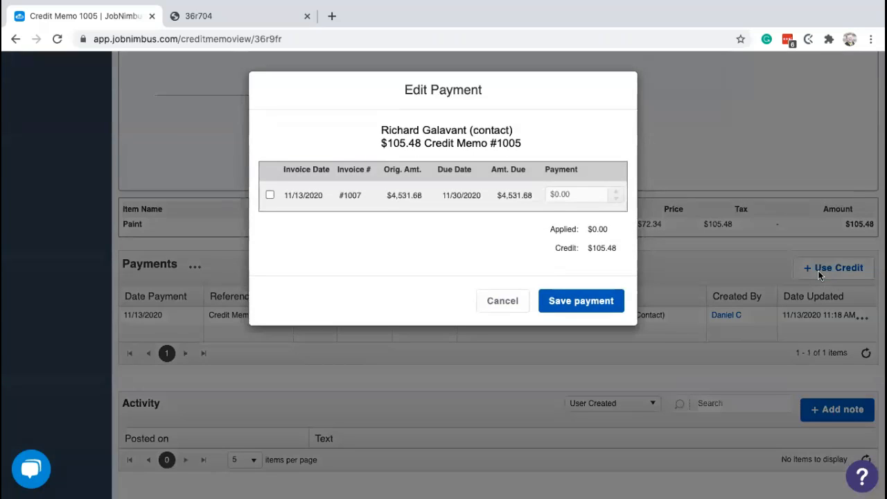
left_click(270, 196)
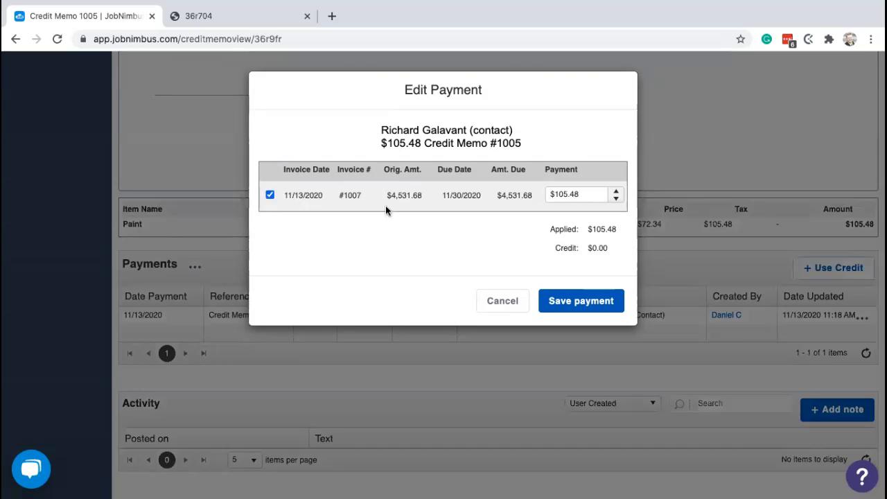
left_click(569, 302)
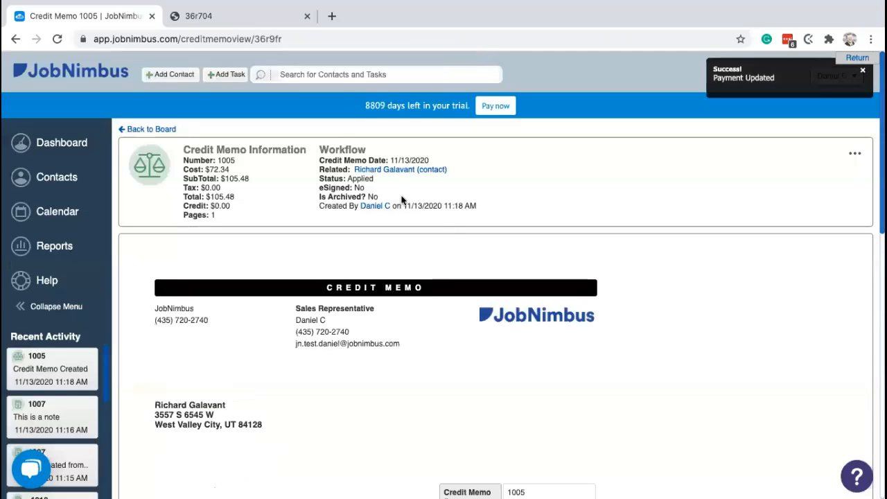
Open the credit memo's related contact and examine the invoices, credit memos and payments in the contact's financial records.
left_click(391, 173)
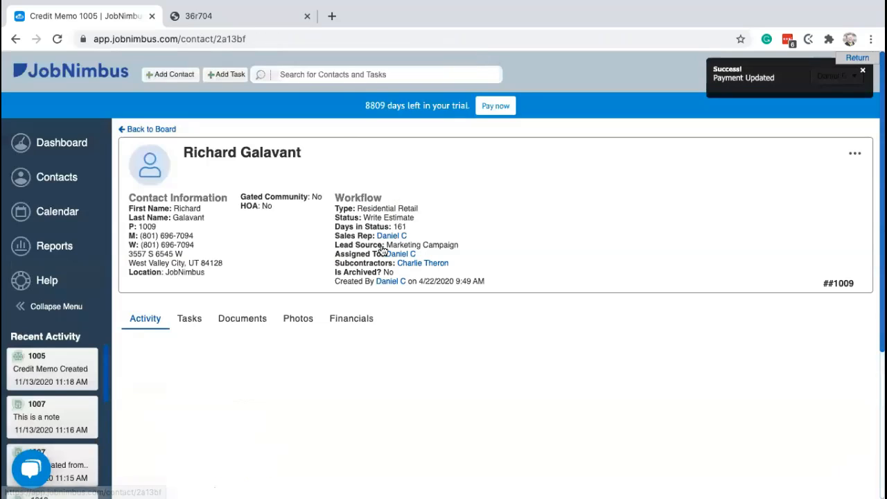
left_click(365, 318)
scroll(594, 376, "down", 1)
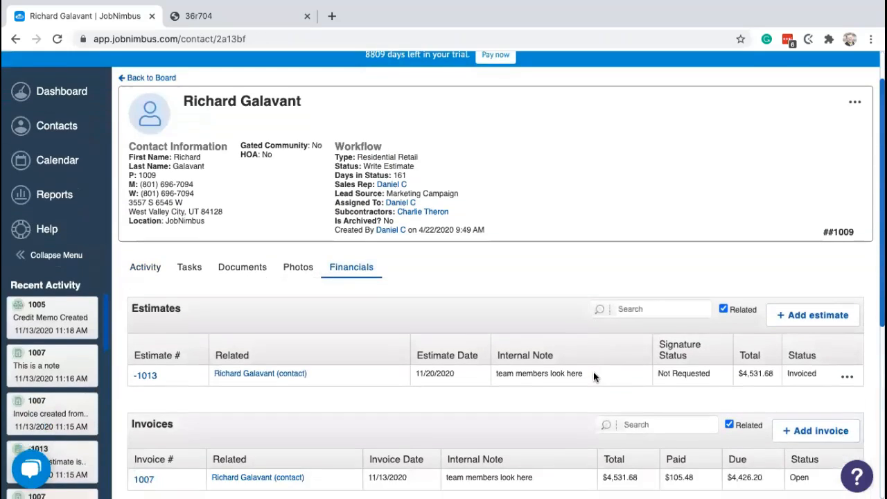
scroll(593, 376, "down", 3)
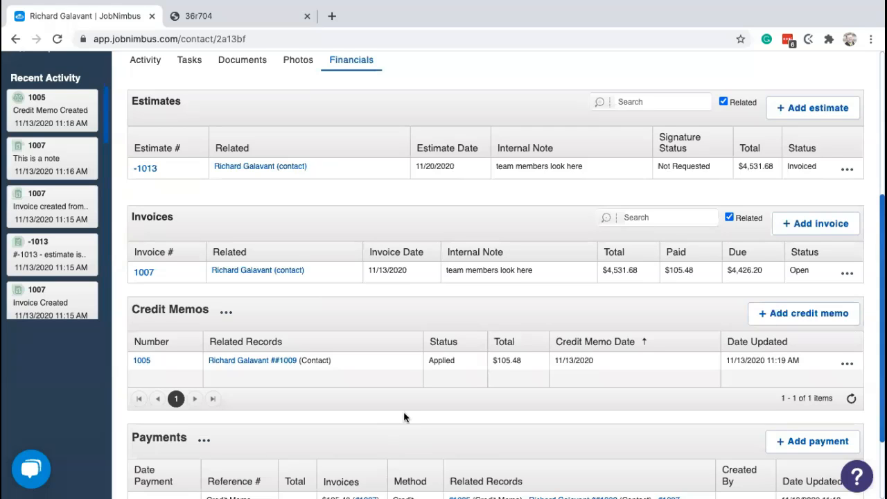
scroll(404, 416, "down", 2)
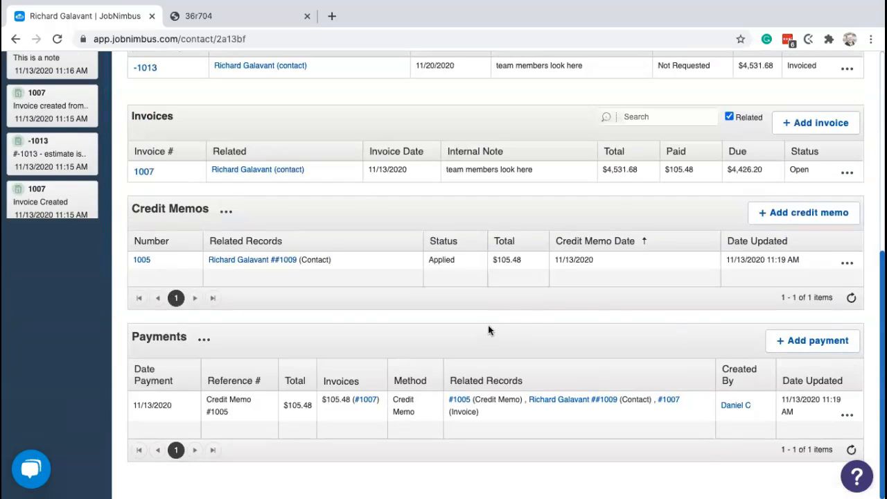
Start a new payment for the contact with reference sfkjgafkjlsgaf and a payment amount of $4,426.20.
left_click(809, 343)
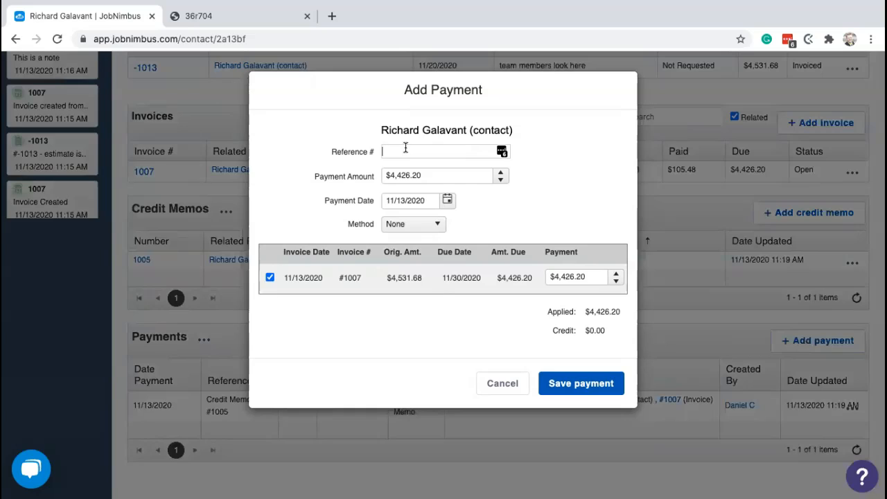
type("sfkjgakjlsgaf")
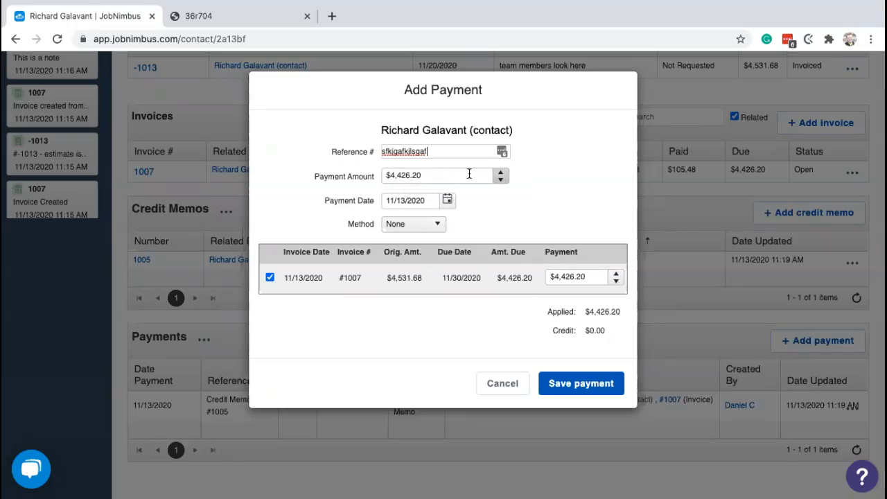
left_click(393, 175)
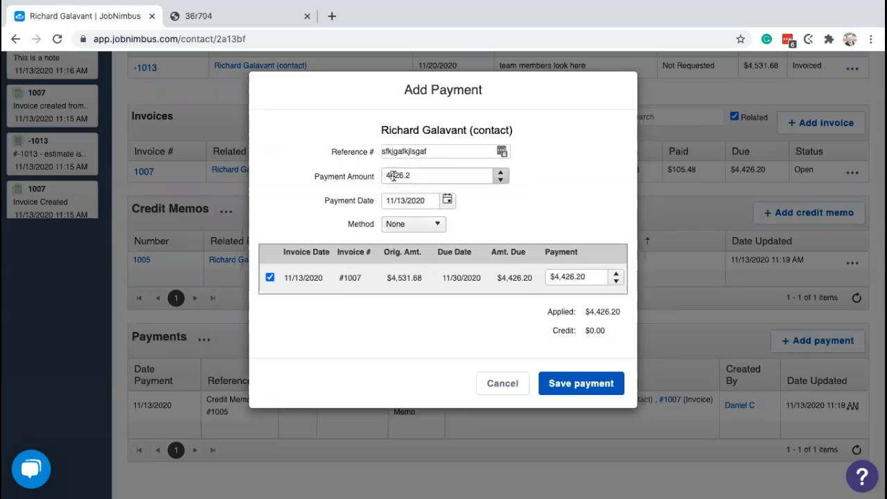
key("BackSpace")
type("2")
key("BackSpace")
type("4")
left_click(516, 204)
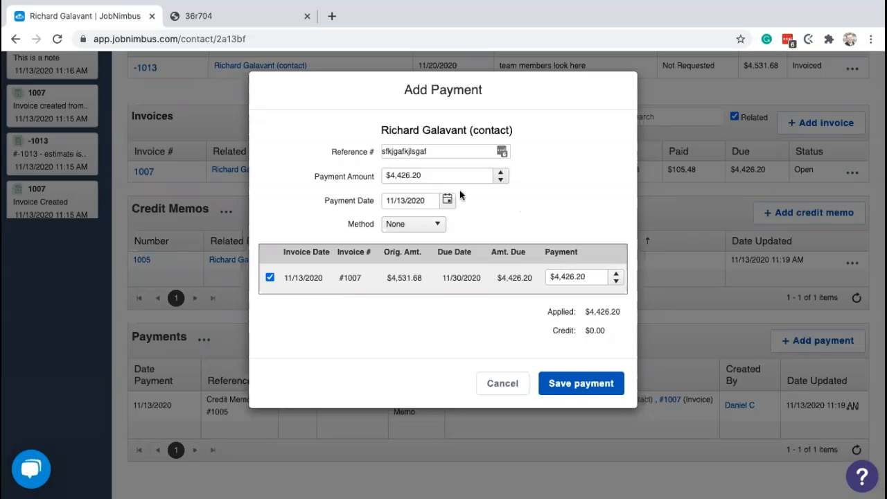
Set the payment method to Cash, leave the payment unapplied to invoice #1007, and save it.
left_click(432, 224)
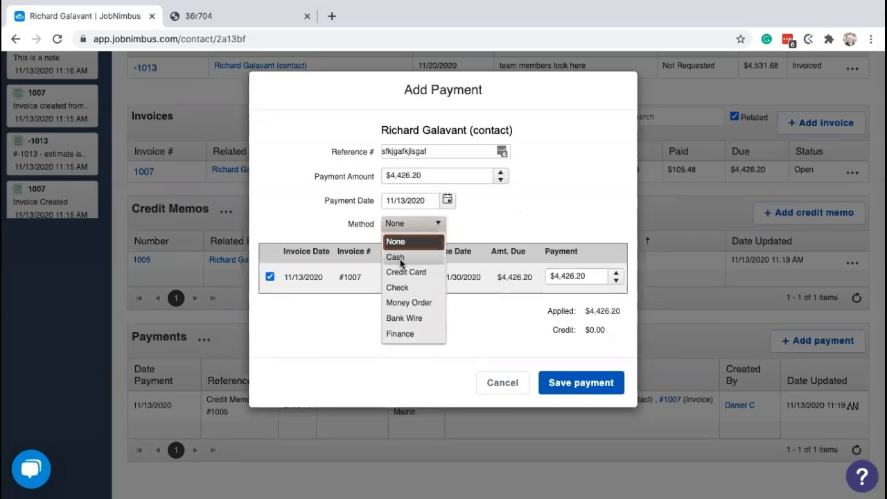
left_click(398, 260)
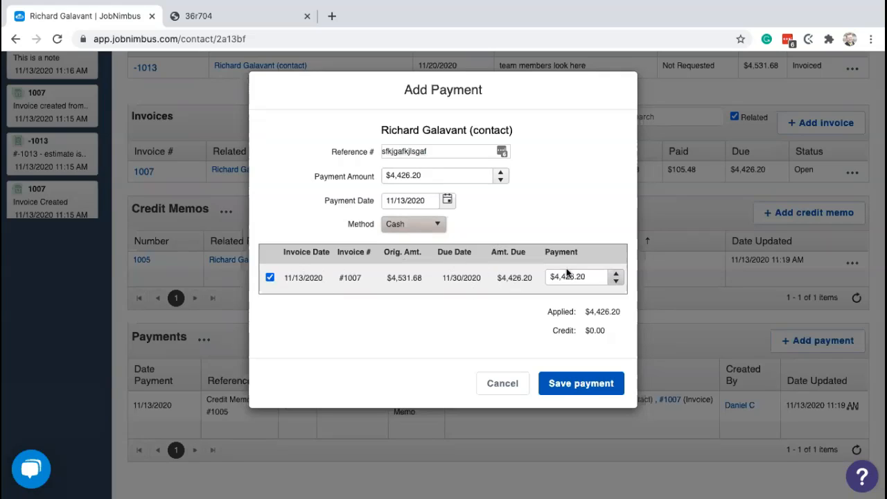
left_click(269, 277)
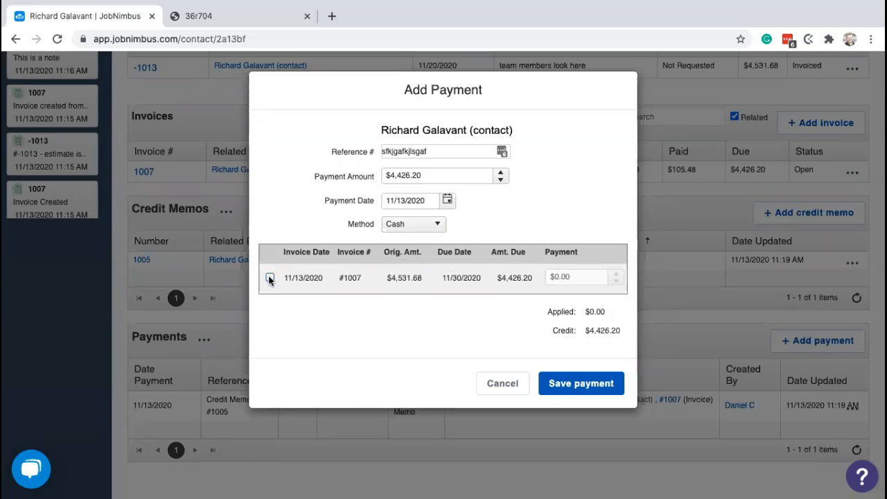
left_click(586, 386)
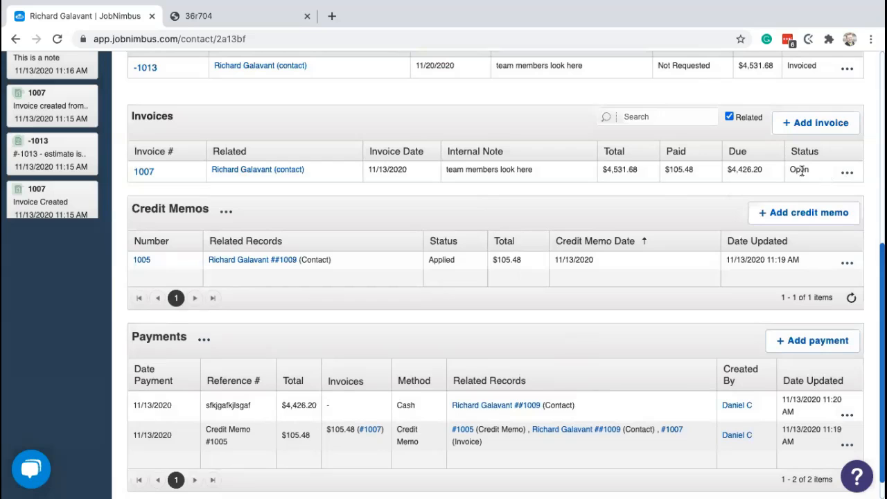
Apply the existing $4,426.20 cash payment to invoice #1007, save it and look over the contact's financial records.
left_click(847, 174)
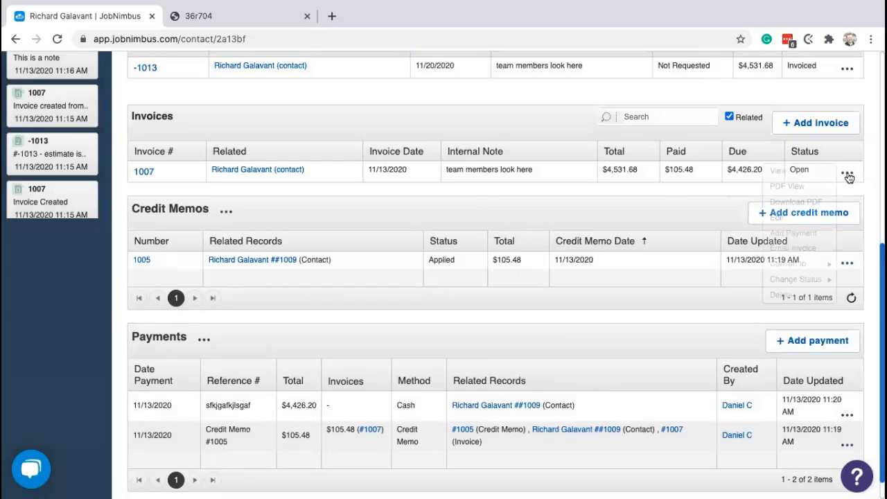
left_click(804, 235)
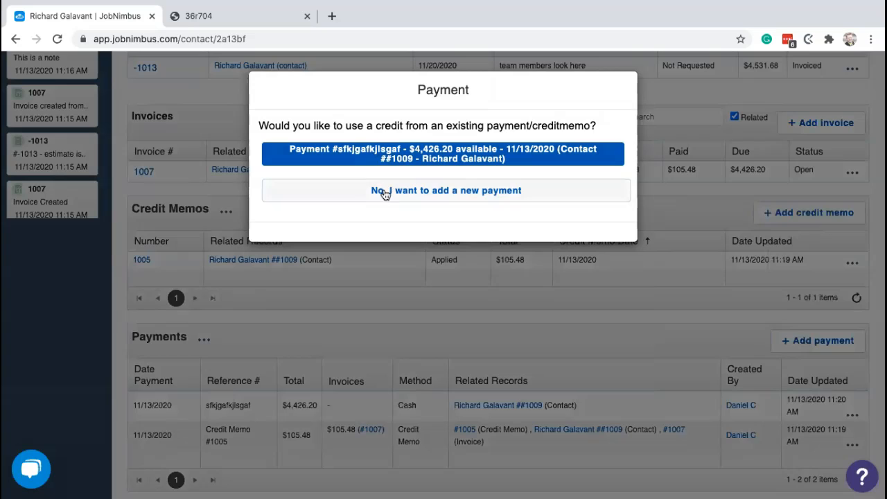
left_click(390, 159)
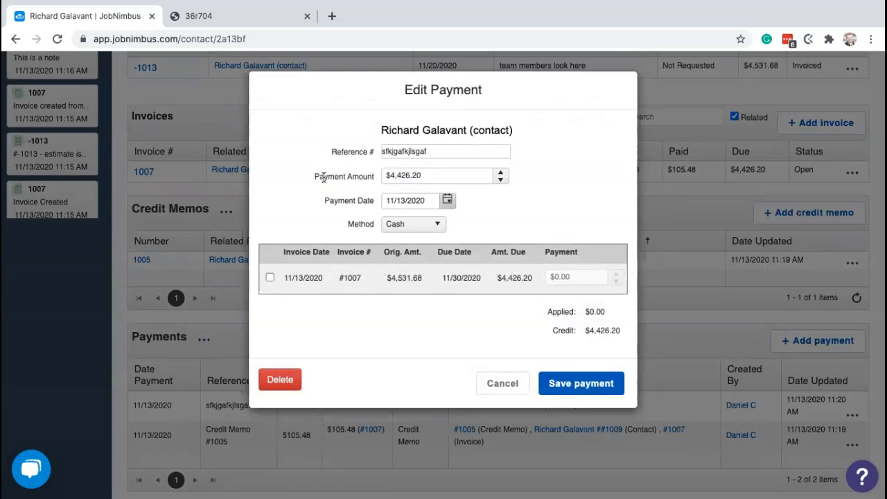
left_click(269, 277)
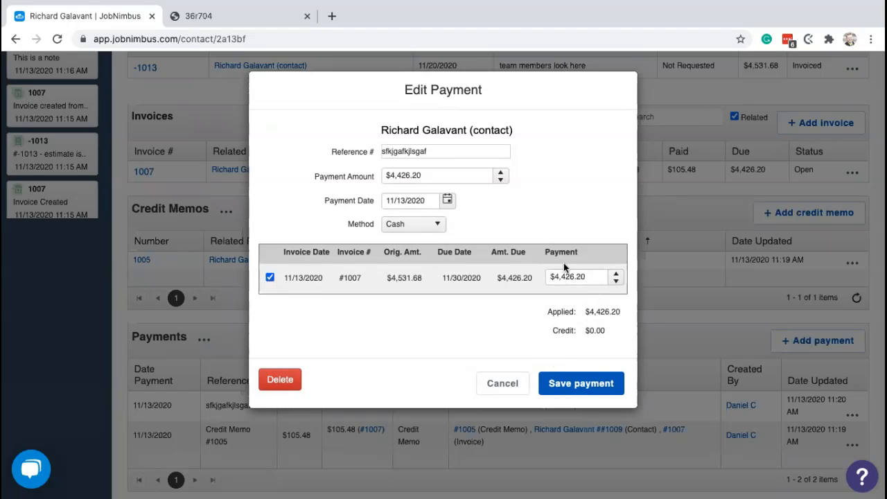
left_click(598, 386)
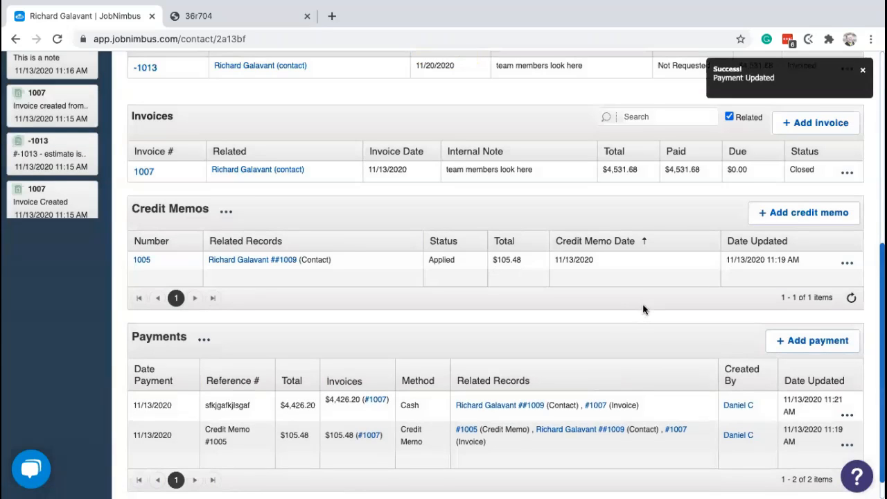
scroll(644, 306, "up", 3)
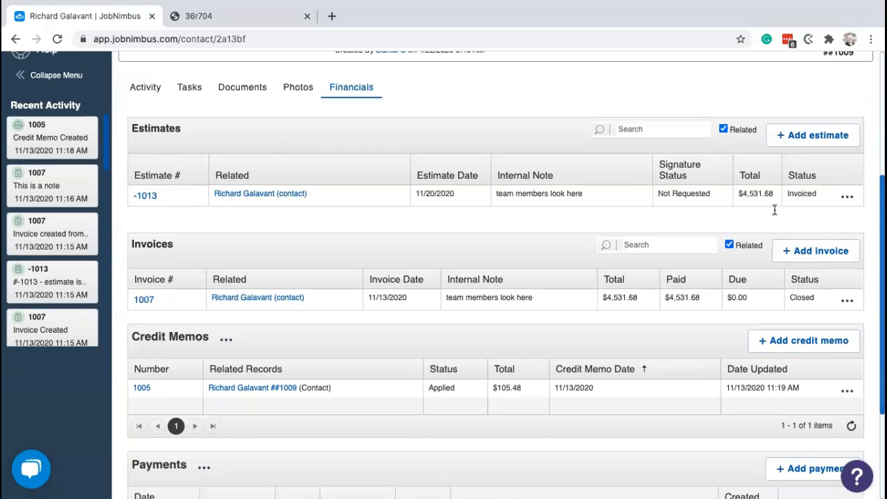
scroll(495, 305, "down", 2)
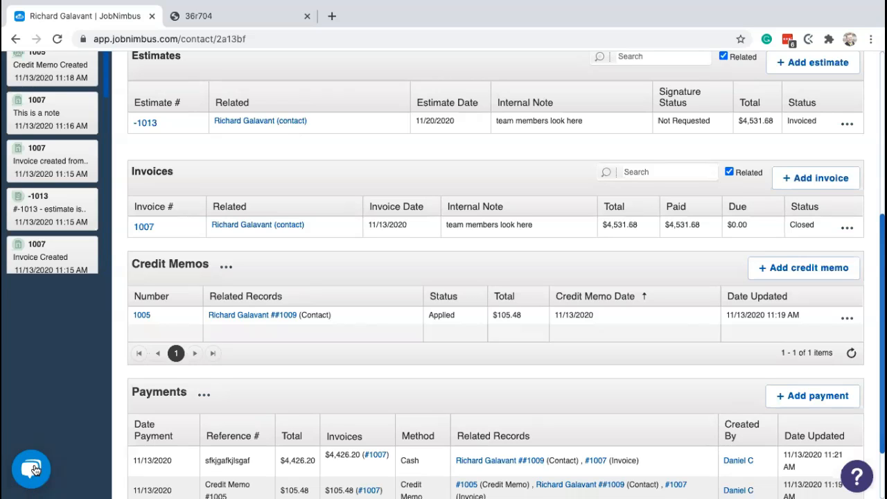
Open the account's feature settings and enable the Budget feature.
scroll(124, 415, "up", 4)
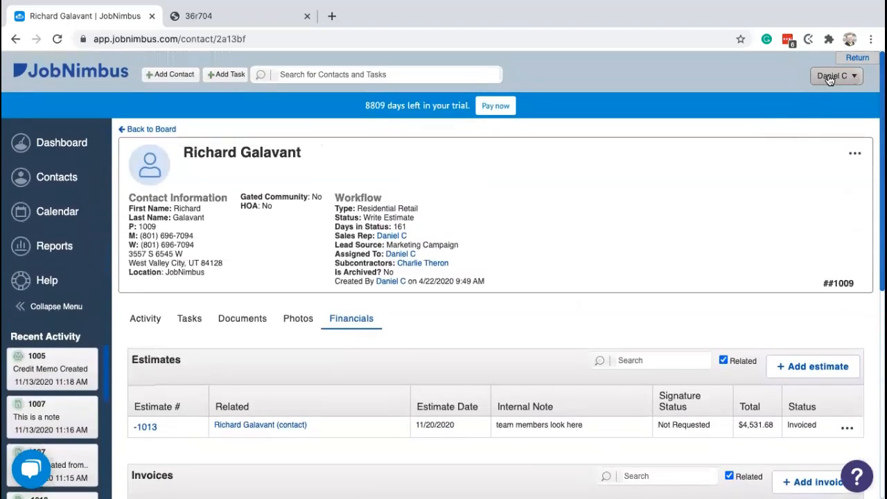
left_click(852, 77)
left_click(816, 163)
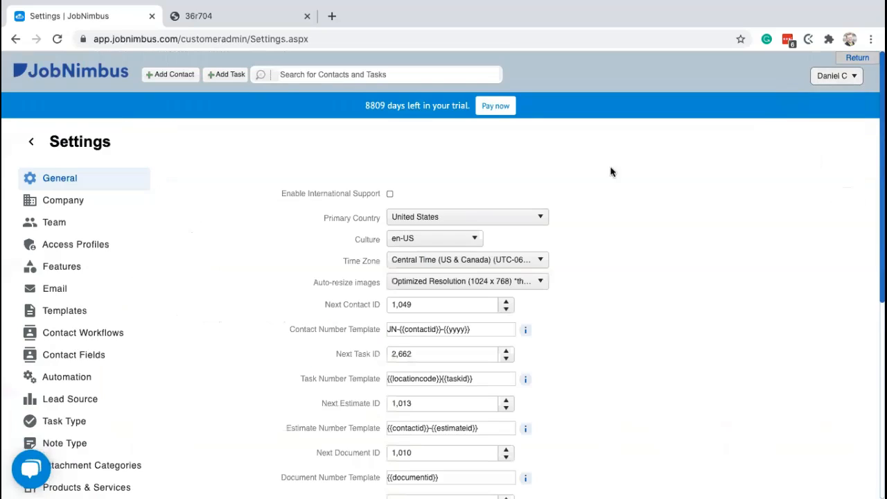
scroll(75, 248, "down", 1)
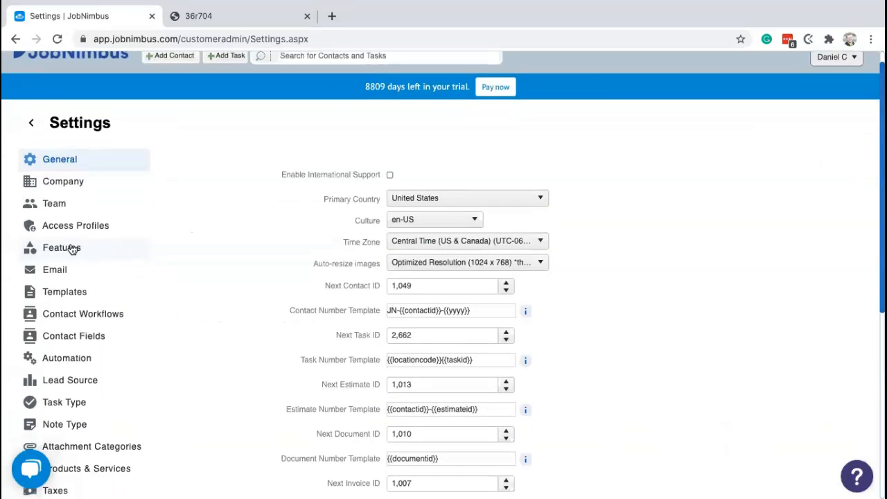
left_click(72, 249)
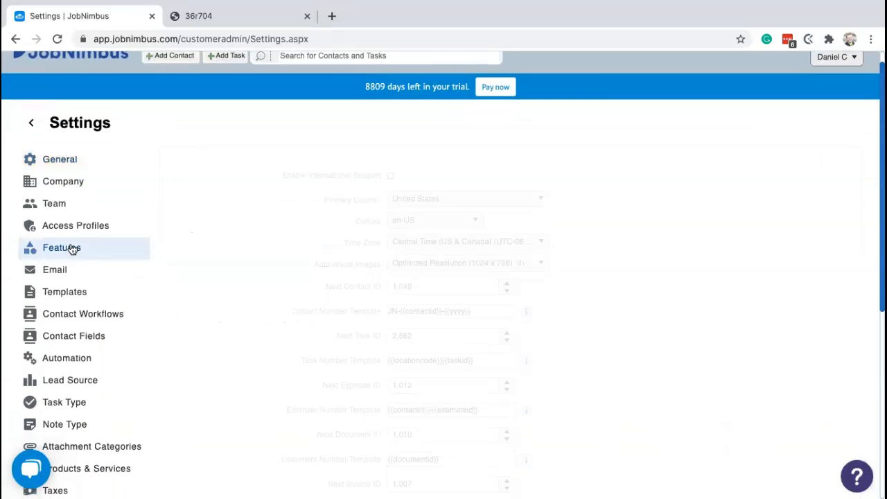
scroll(72, 249, "down", 1)
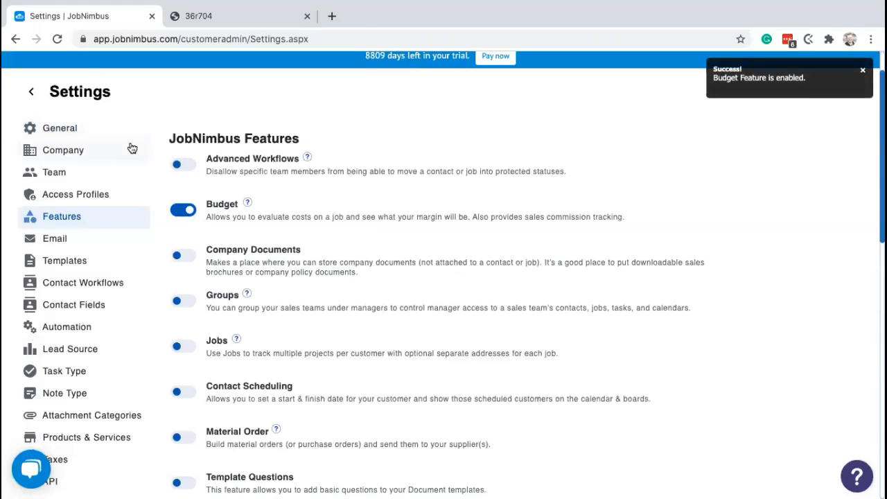
Reload the settings page and open the Budget settings with the required margins, budget template and commissions.
scroll(125, 141, "up", 1)
left_click(58, 40)
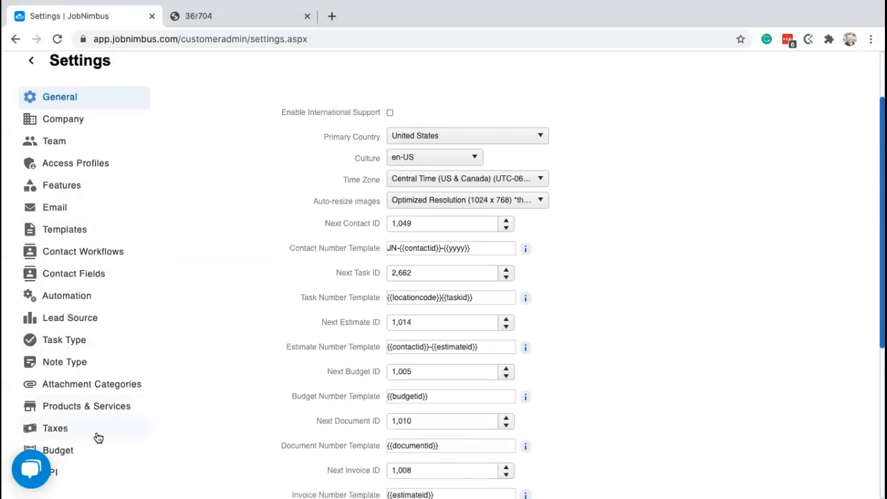
scroll(83, 435, "down", 1)
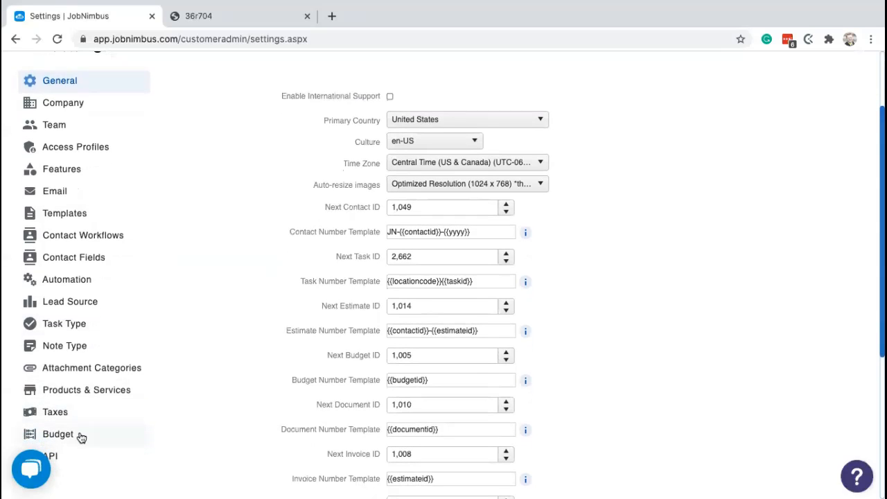
left_click(81, 436)
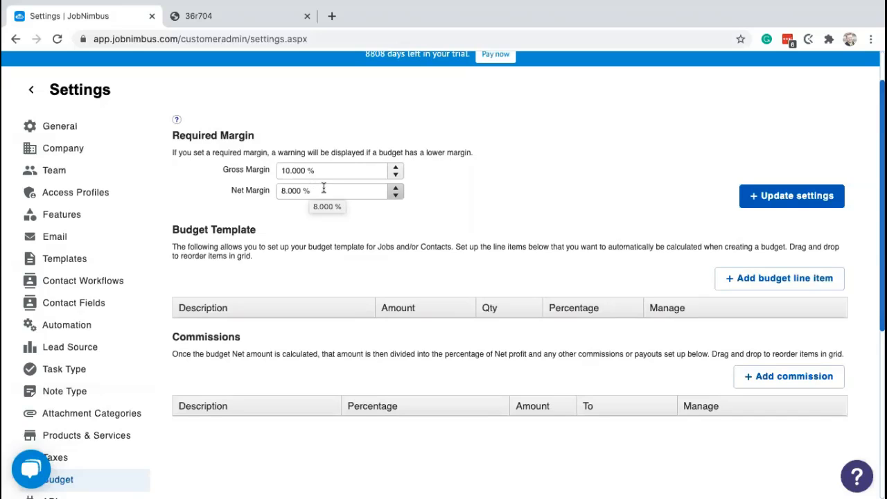
left_click(741, 278)
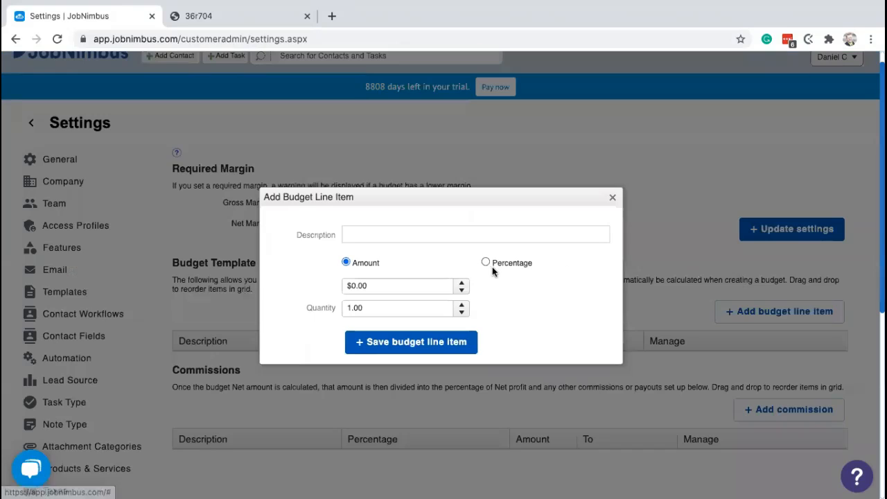
left_click(350, 234)
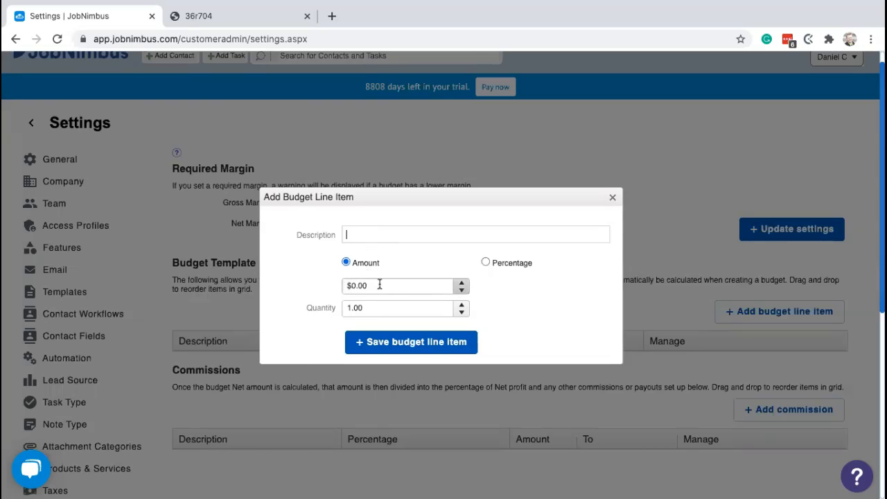
left_click(485, 263)
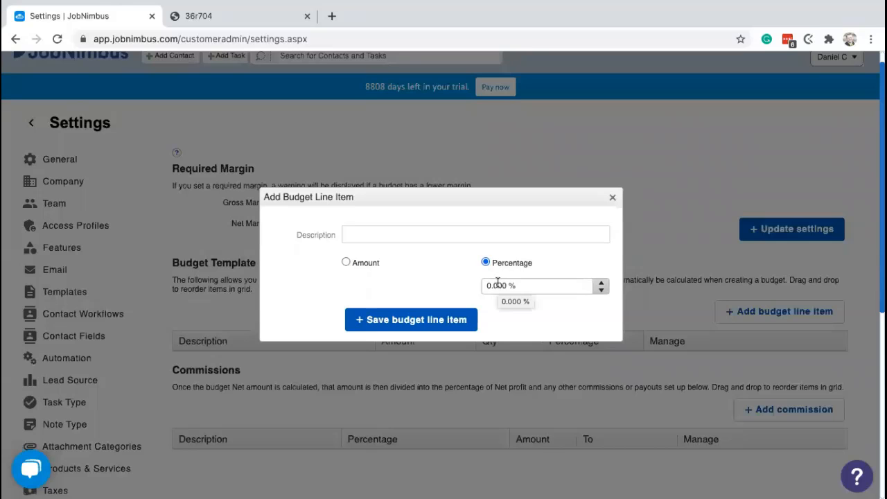
left_click(611, 200)
Save the required gross and net margin settings for budgets.
scroll(624, 367, "down", 1)
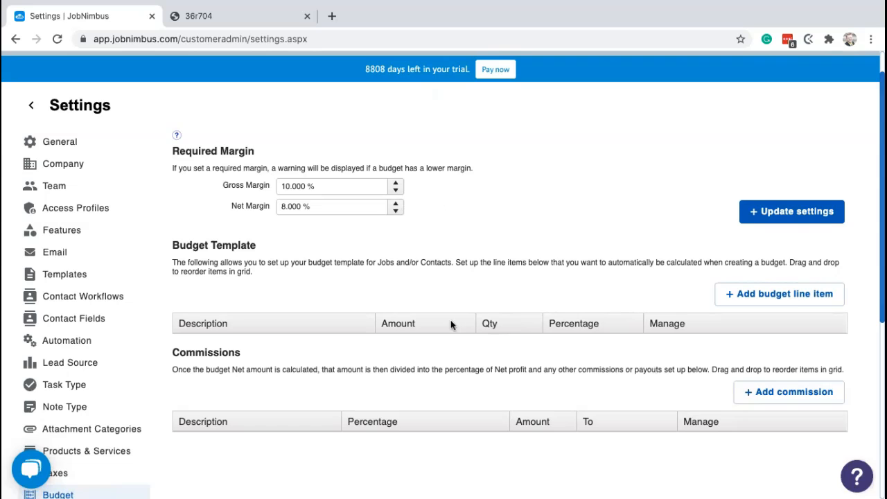
left_click(808, 217)
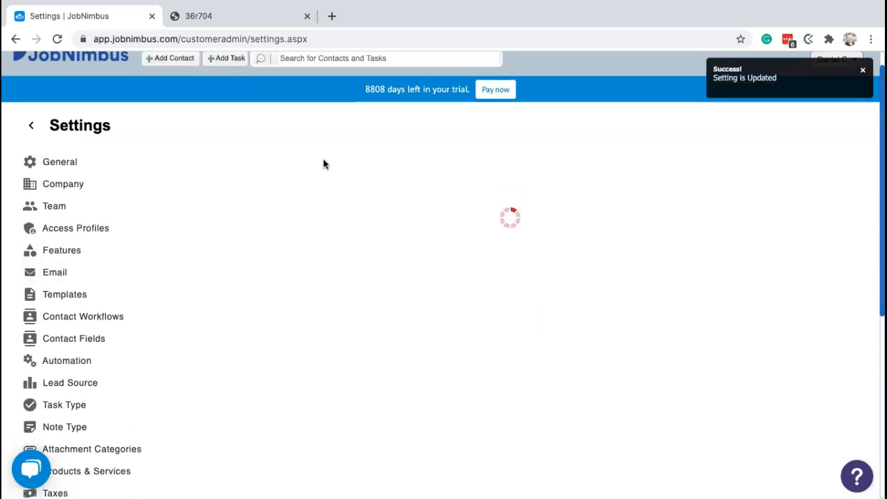
Search for the customer by first name, open the matching contact and show its financial records.
left_click(352, 74)
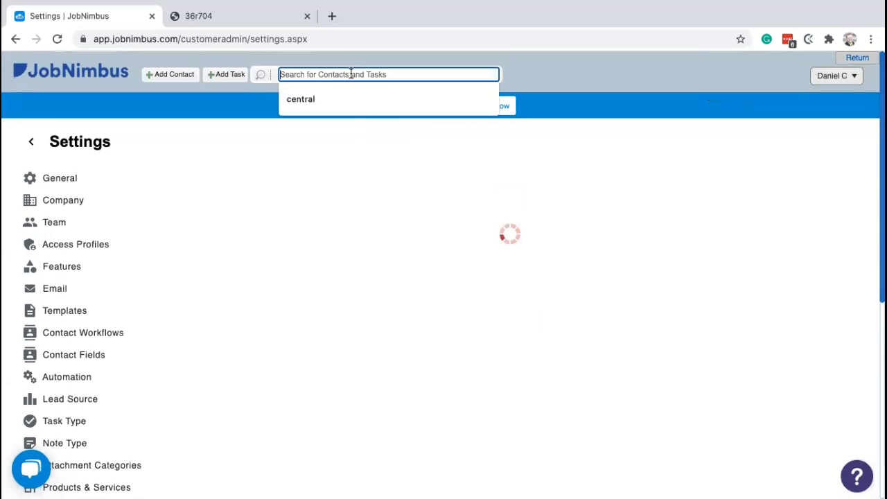
type("richard")
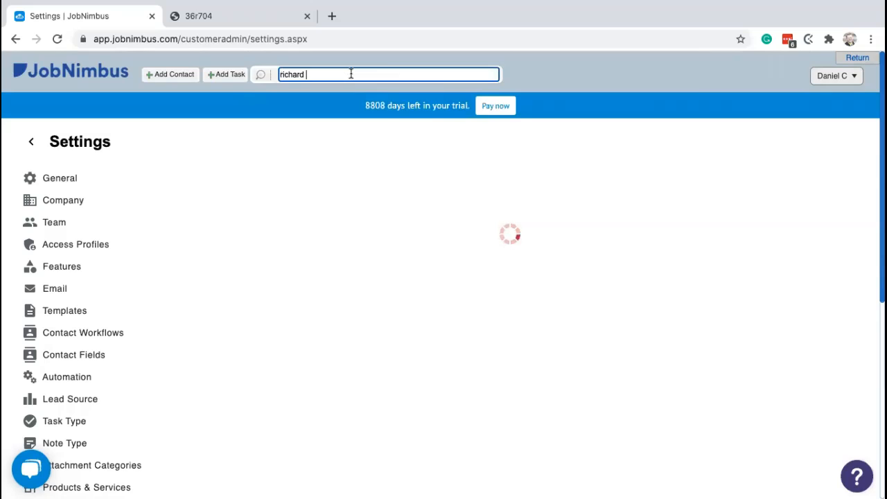
left_click(316, 111)
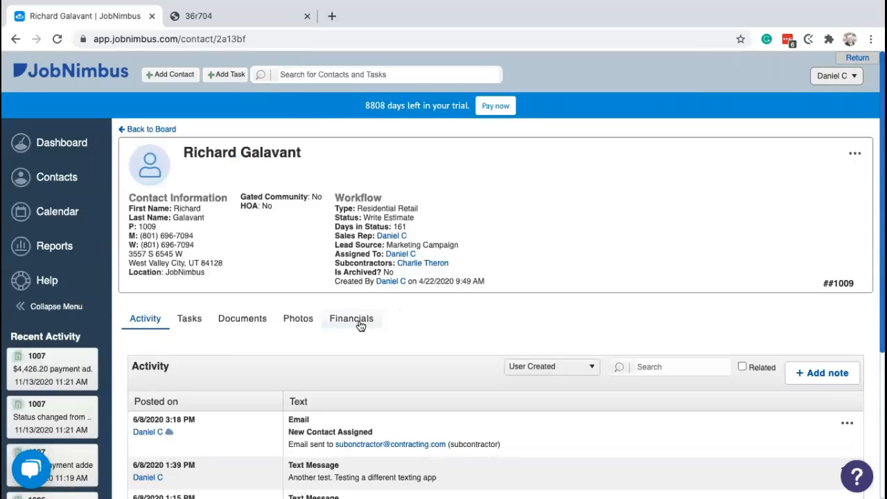
left_click(360, 322)
scroll(443, 350, "down", 3)
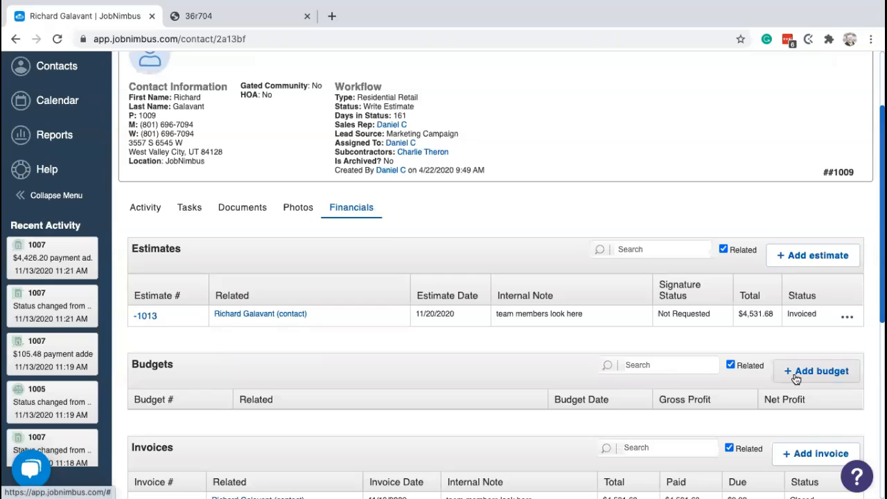
left_click(845, 317)
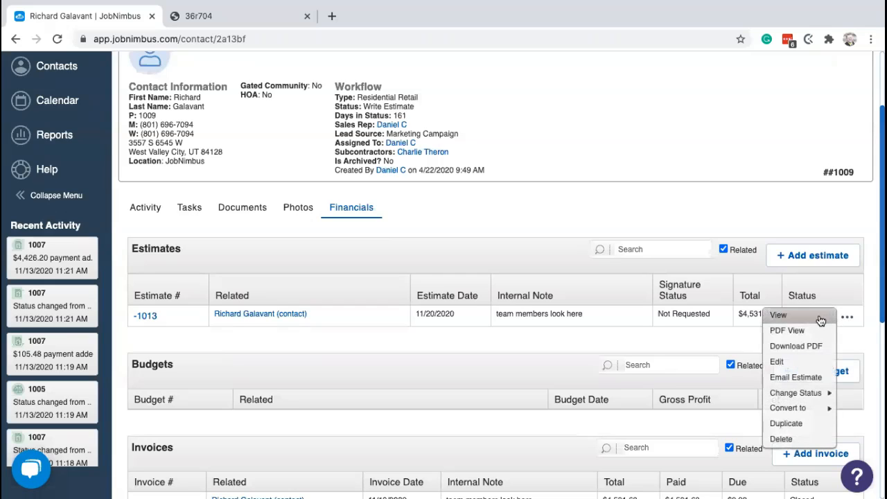
mouse_move(803, 414)
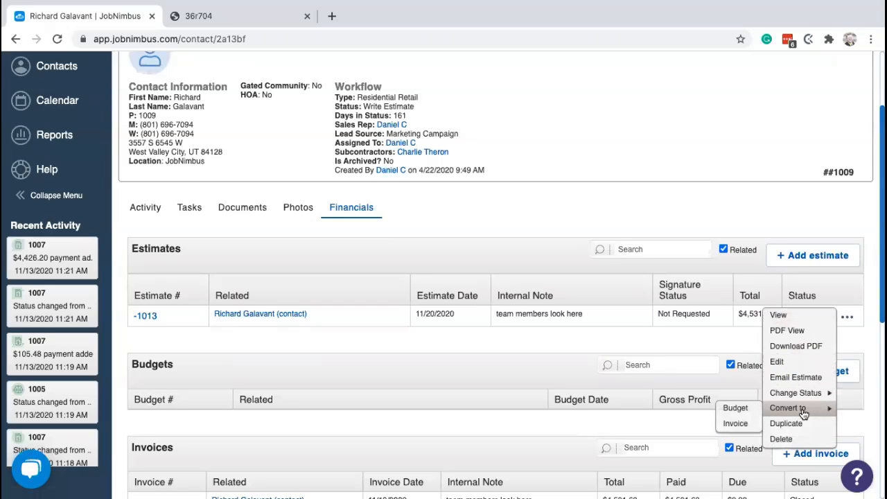
left_click(663, 377)
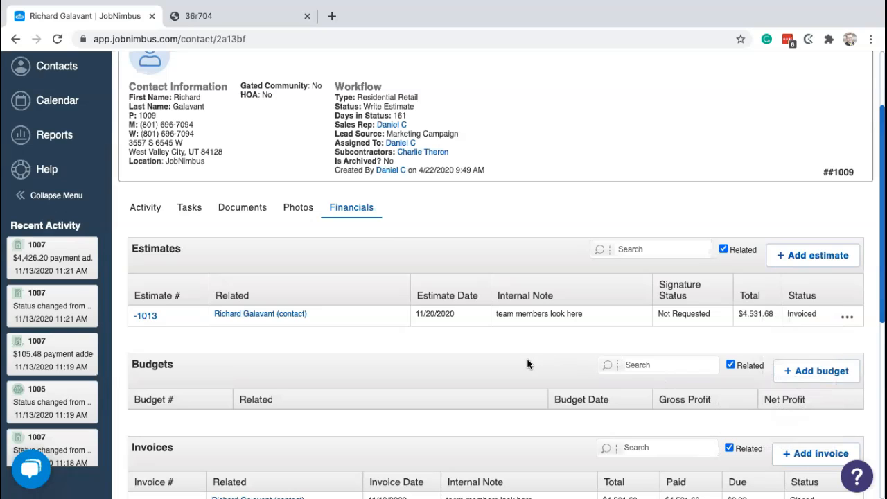
Start a new budget for the contact, priced from the existing estimate #-1013.
left_click(828, 373)
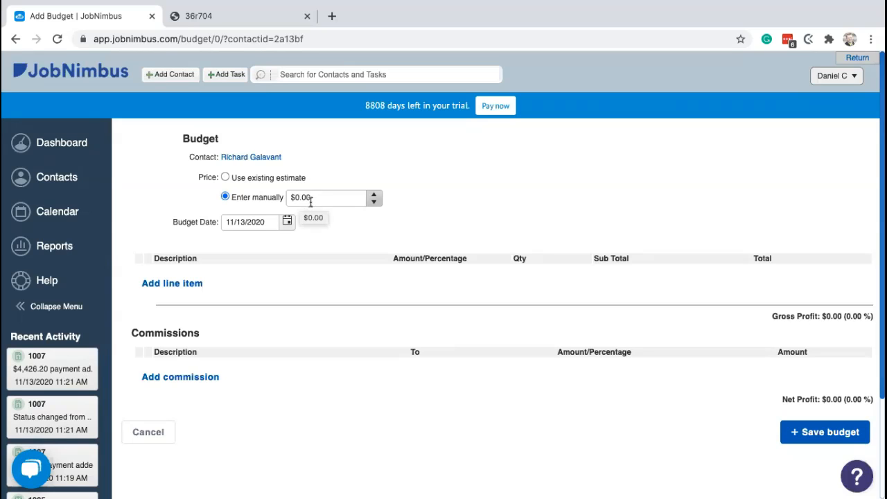
left_click(225, 177)
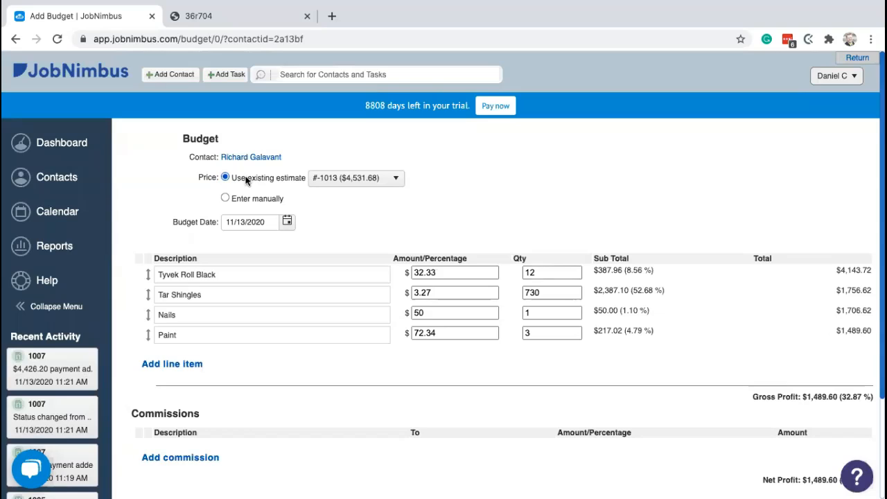
left_click(330, 182)
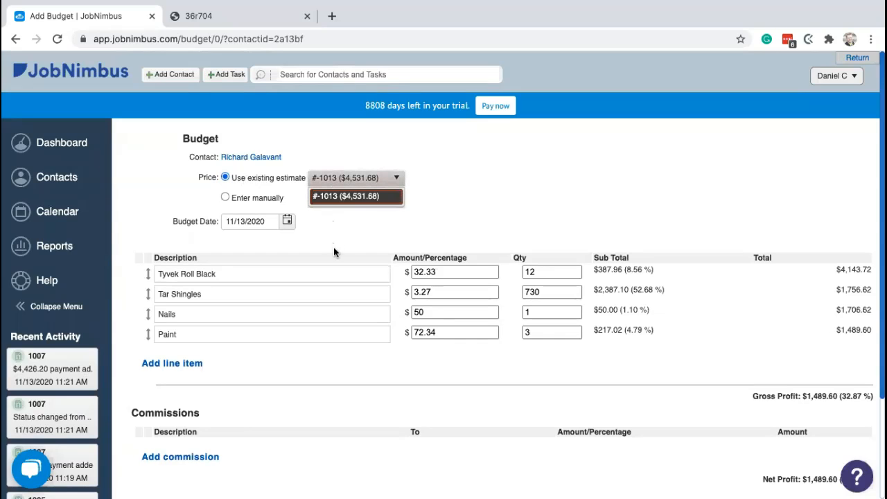
left_click(346, 197)
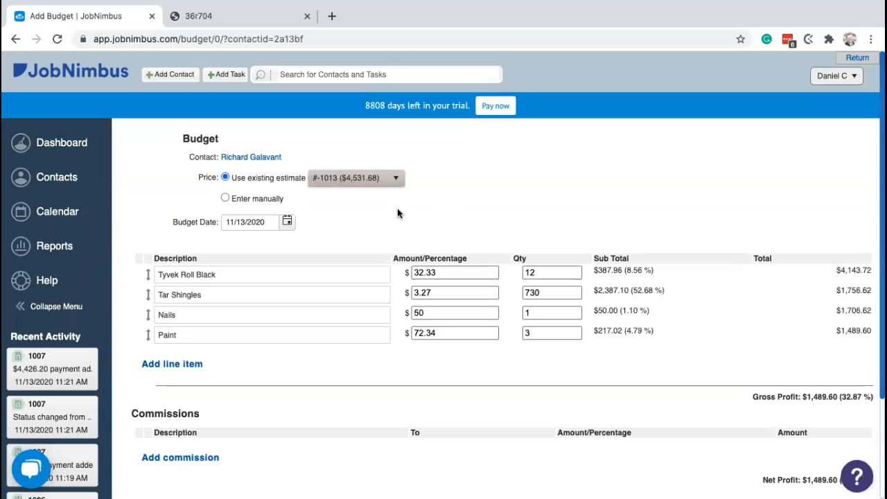
Add a commission to the budget with the description "job well done".
scroll(398, 216, "down", 1)
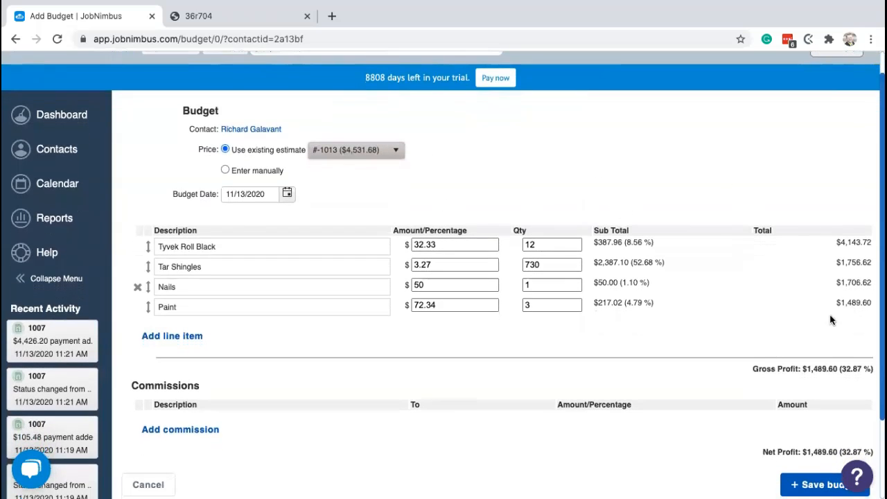
scroll(626, 345, "down", 1)
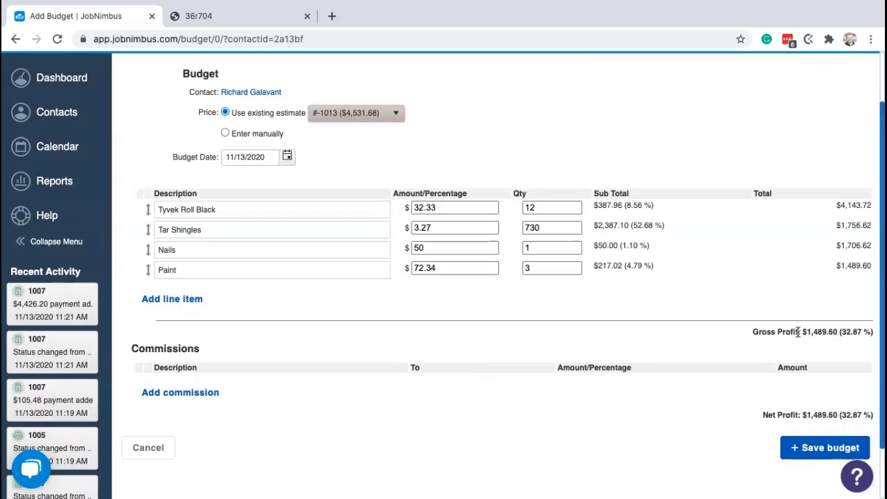
scroll(337, 363, "down", 1)
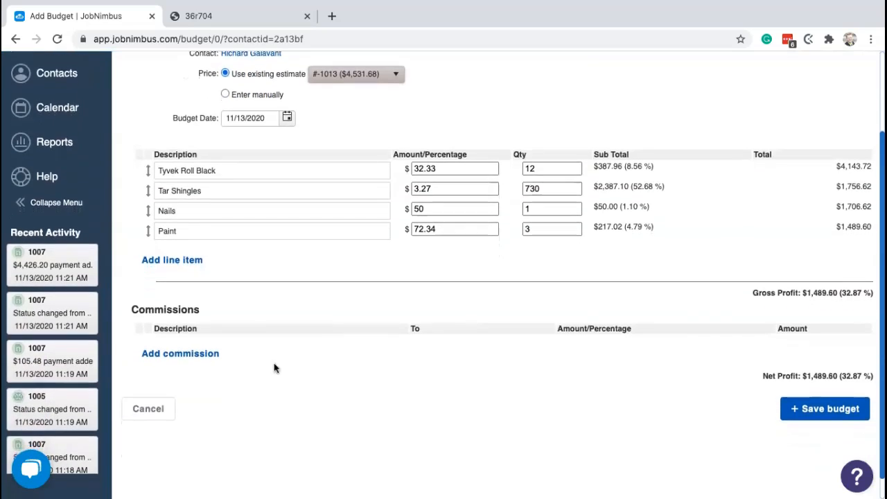
left_click(194, 355)
left_click(409, 207)
type("job done w")
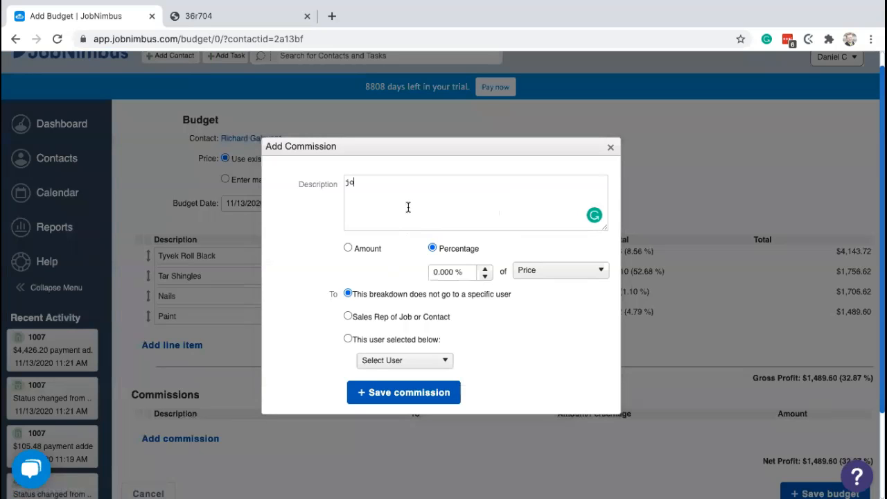
key("BackSpace")
type("ell done")
Set the commission to a percentage of 3.5% based on Gross Profit.
left_click(348, 248)
left_click(432, 249)
left_click(434, 271)
type("3.5")
left_click(546, 255)
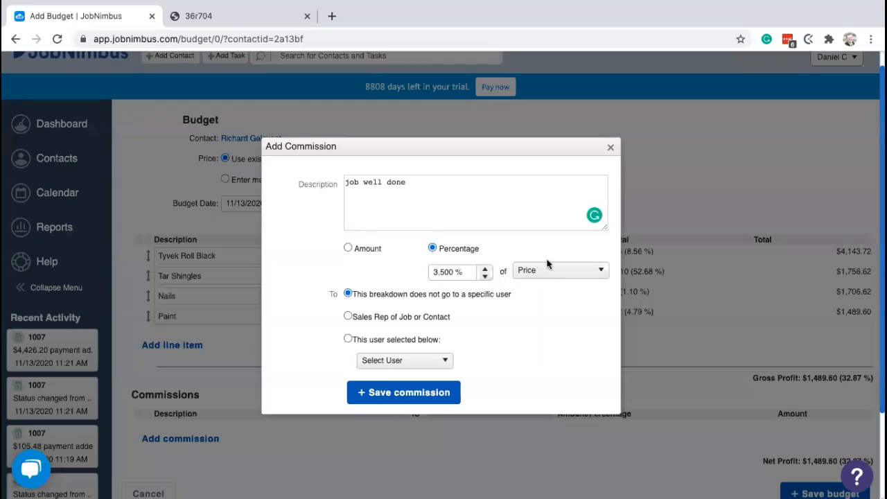
left_click(553, 273)
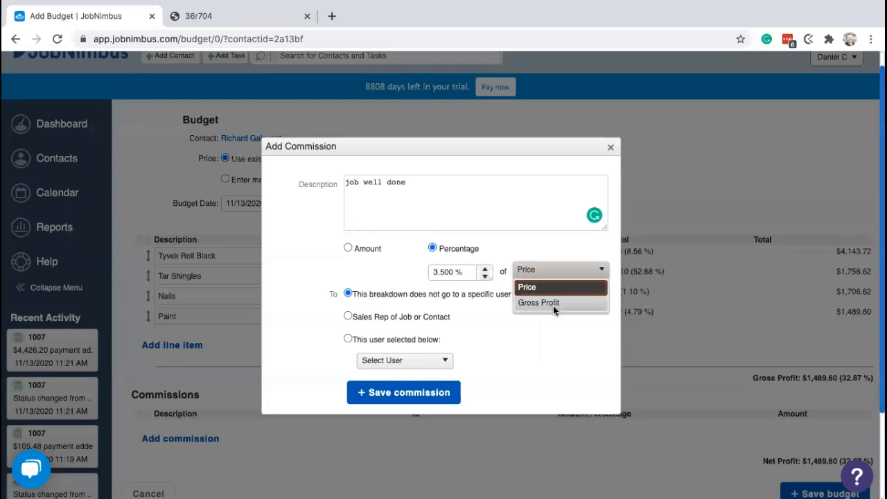
left_click(553, 304)
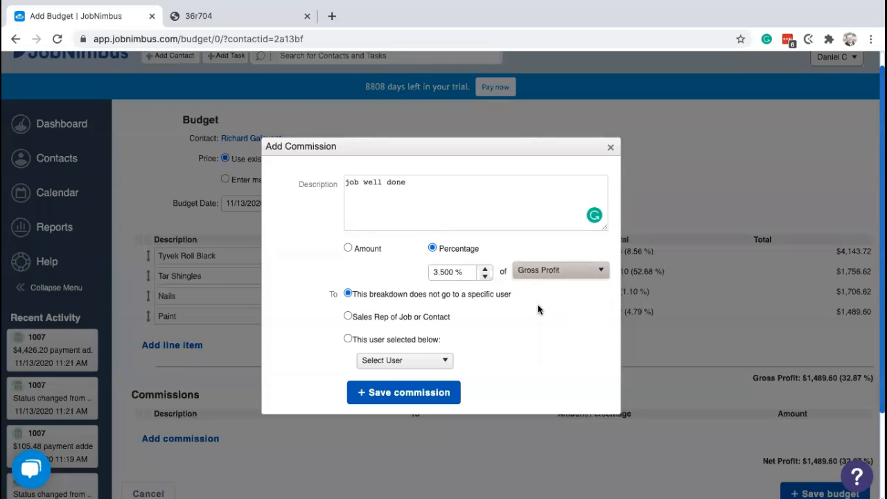
Assign the commission to the Sales Rep of Job or Contact and save it.
scroll(538, 311, "down", 1)
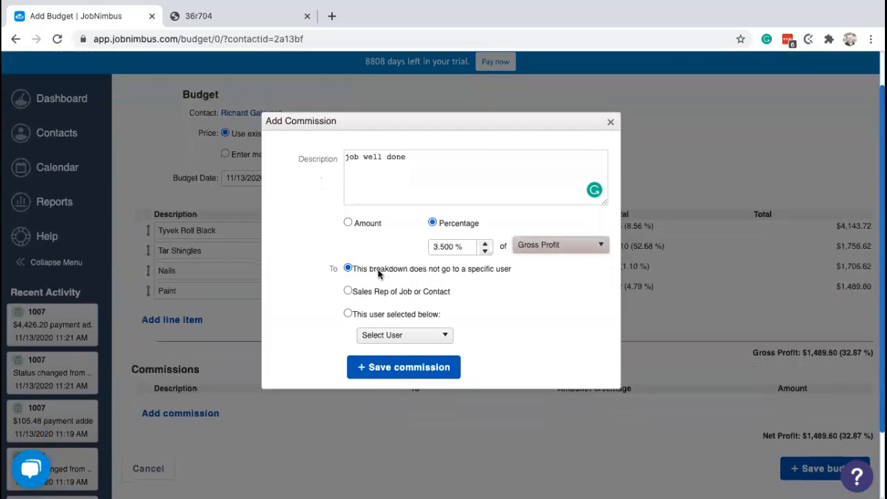
left_click(349, 291)
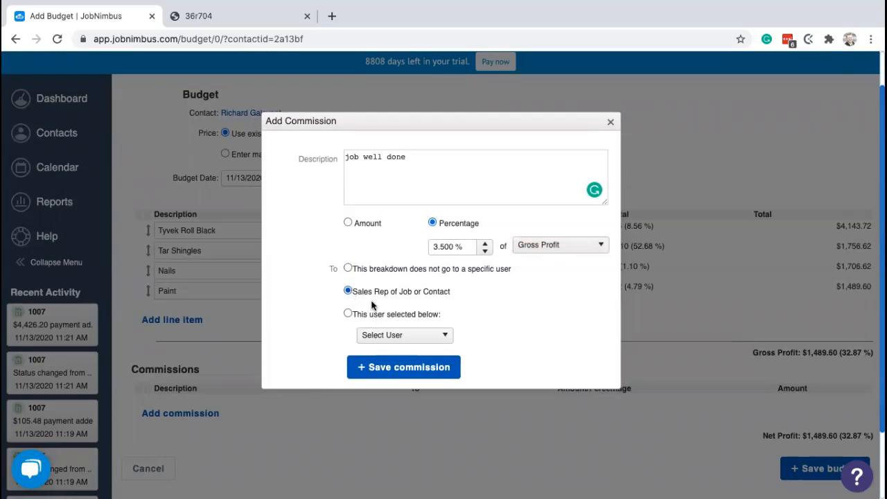
left_click(406, 336)
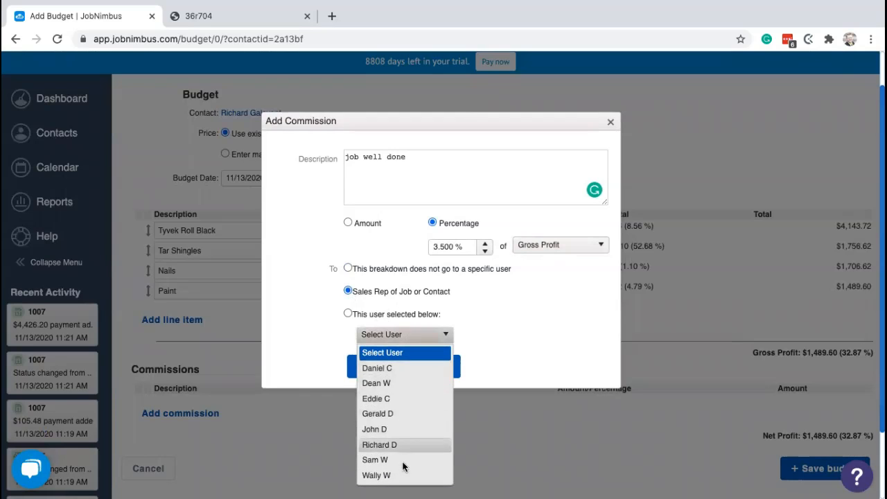
left_click(479, 313)
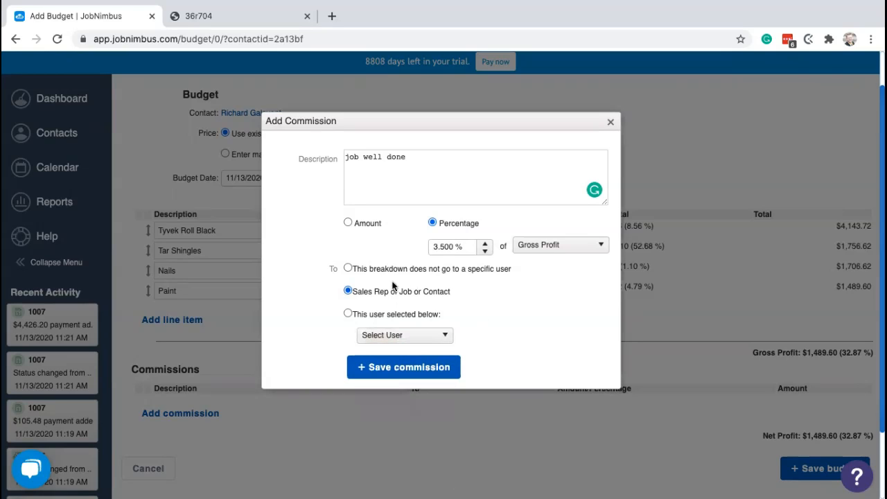
left_click(402, 368)
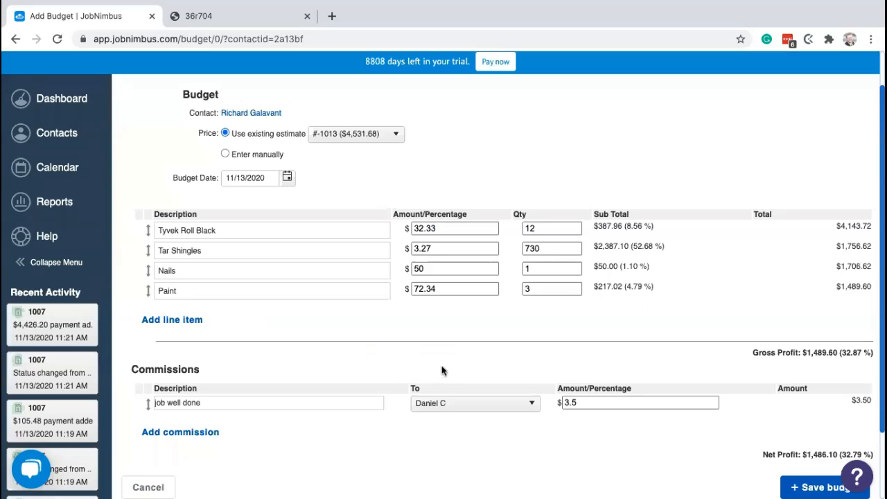
Save the budget and mark its "job well done" commission as paid.
scroll(451, 375, "down", 2)
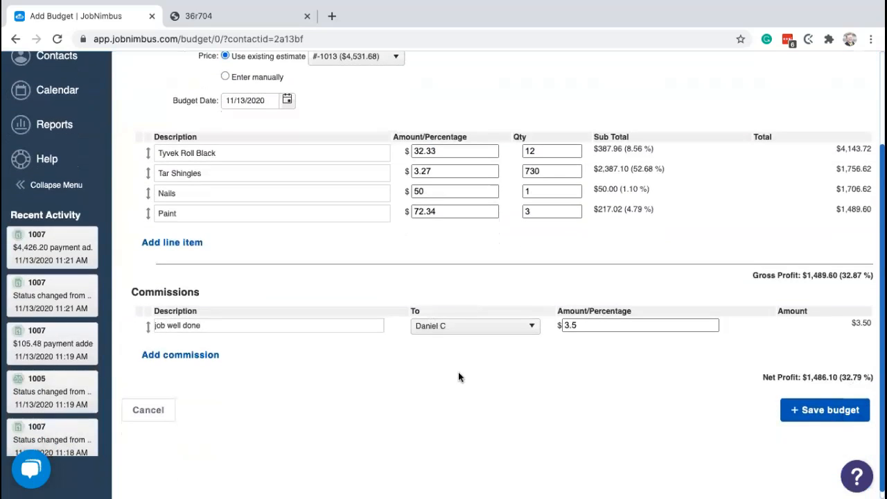
left_click(817, 410)
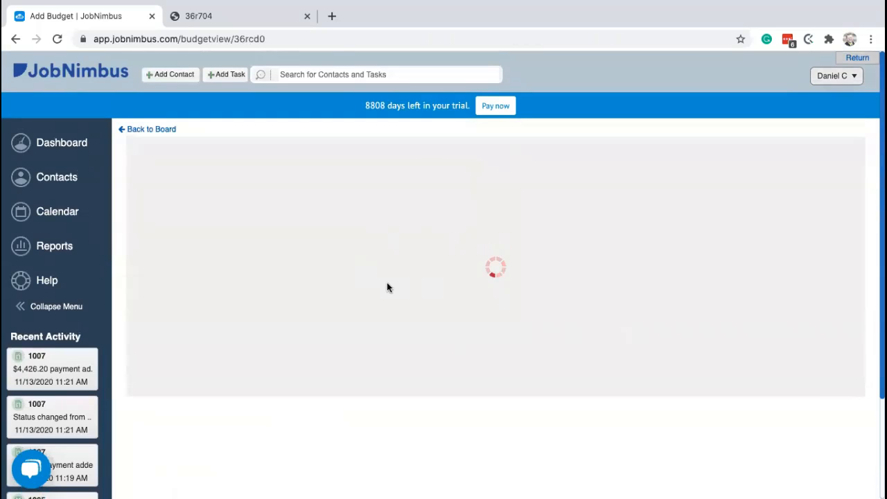
scroll(444, 294, "down", 1)
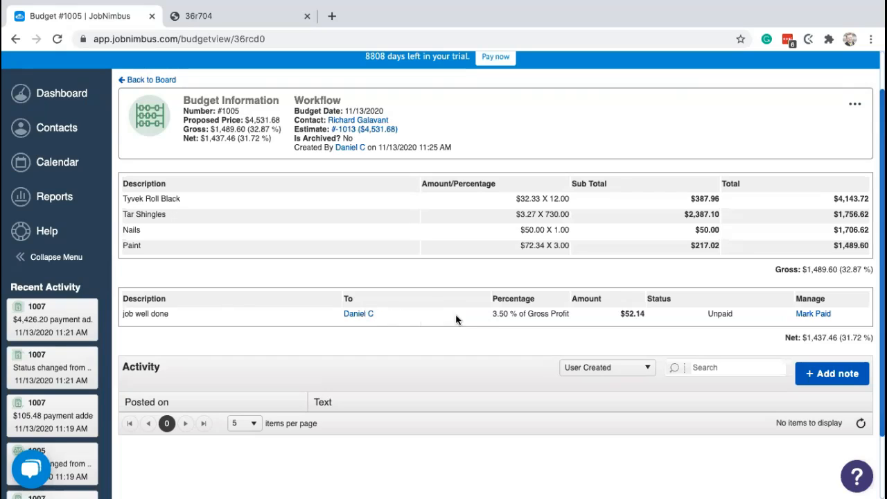
left_click(807, 314)
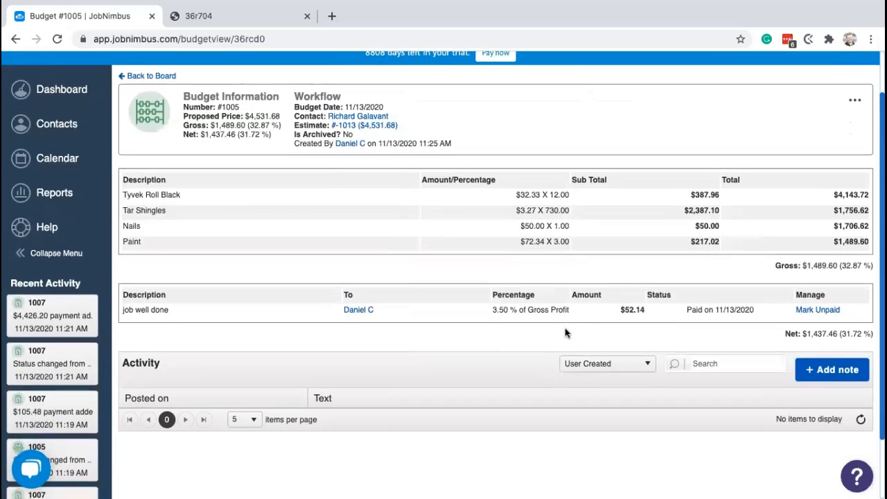
Leave the saved budget and open the account's general settings.
scroll(565, 331, "up", 2)
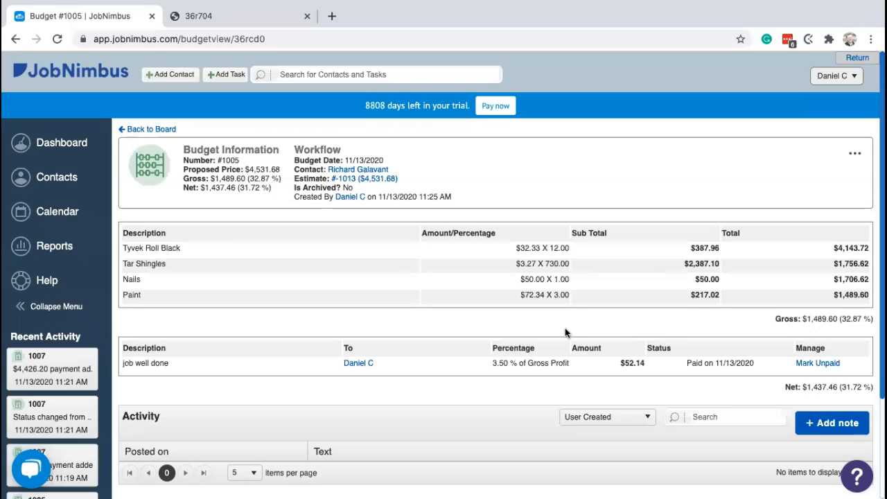
left_click(838, 77)
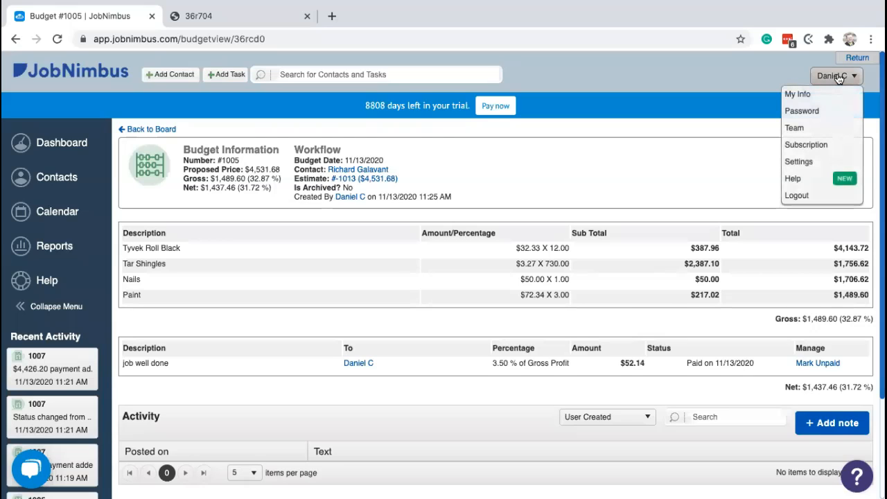
left_click(804, 161)
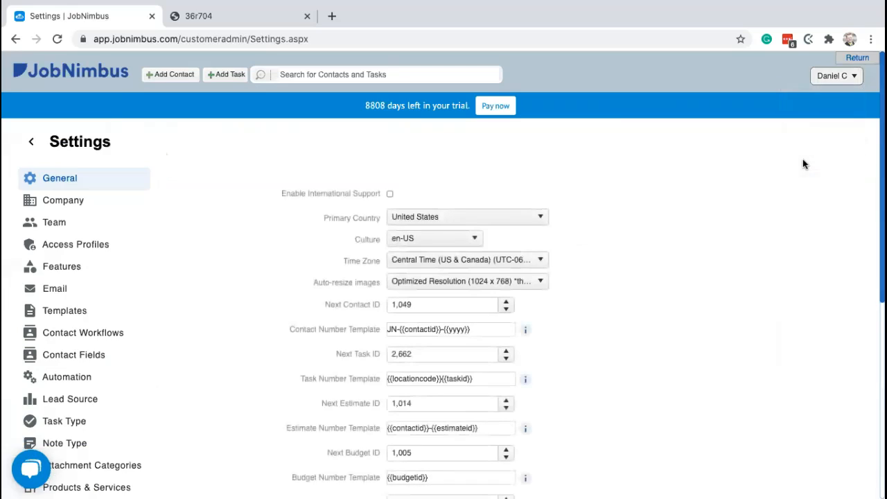
Enable the Material Order feature in the account's feature settings.
scroll(245, 254, "down", 2)
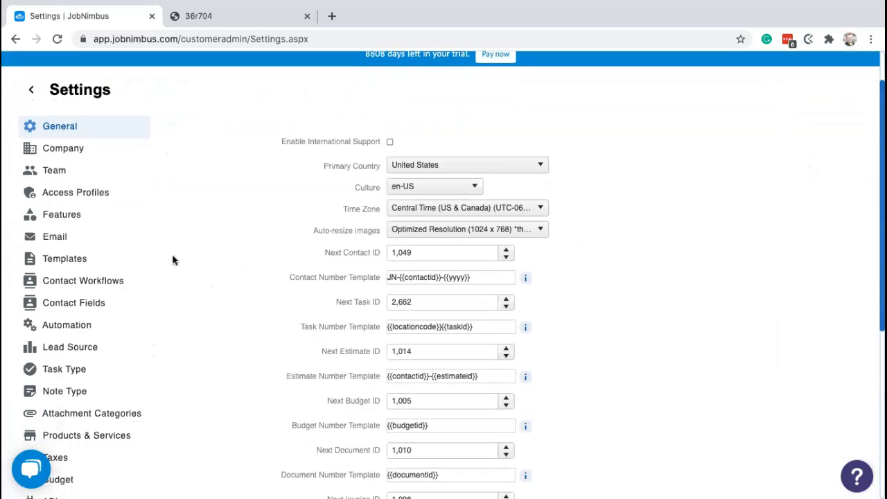
left_click(78, 263)
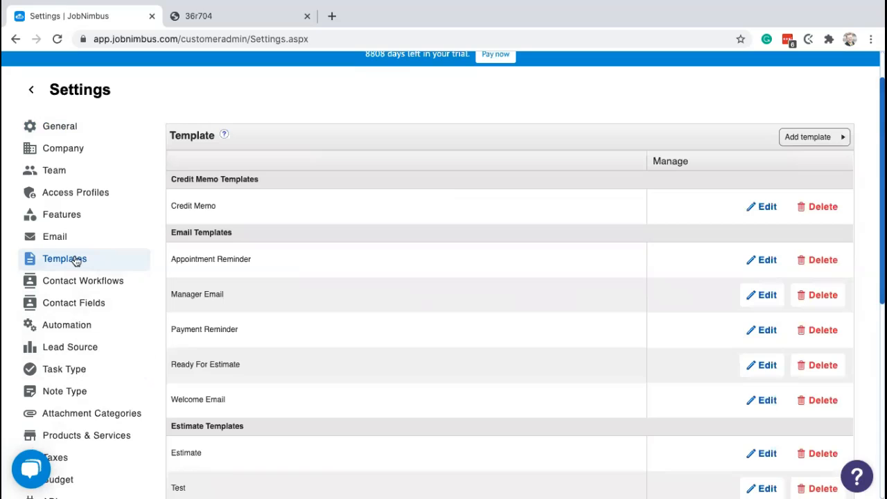
left_click(75, 219)
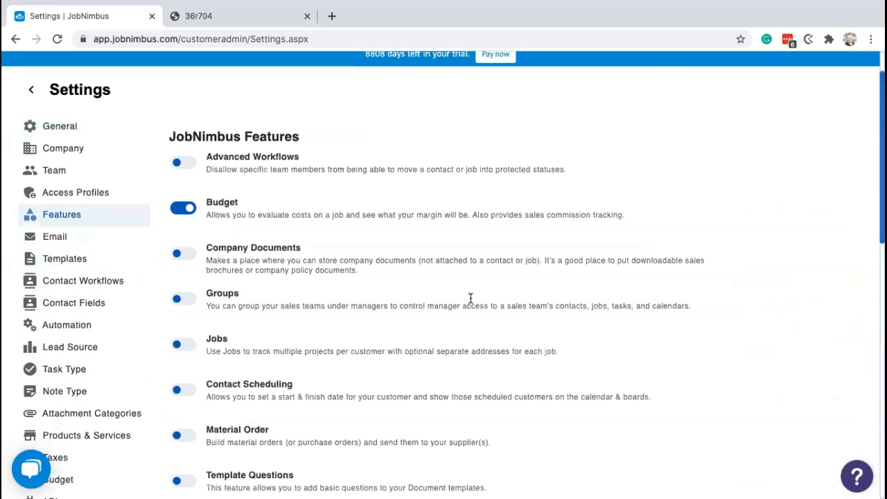
scroll(309, 293, "down", 1)
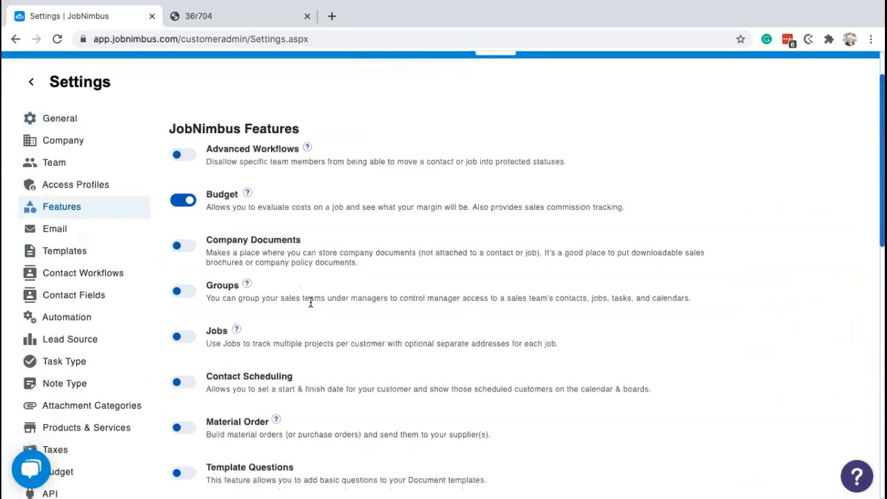
left_click(177, 424)
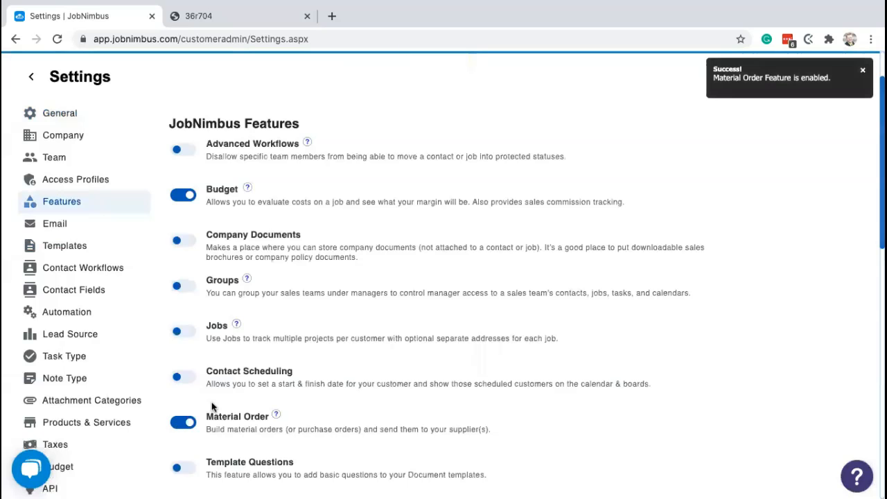
Check the account's template list for the material order templates.
left_click(70, 246)
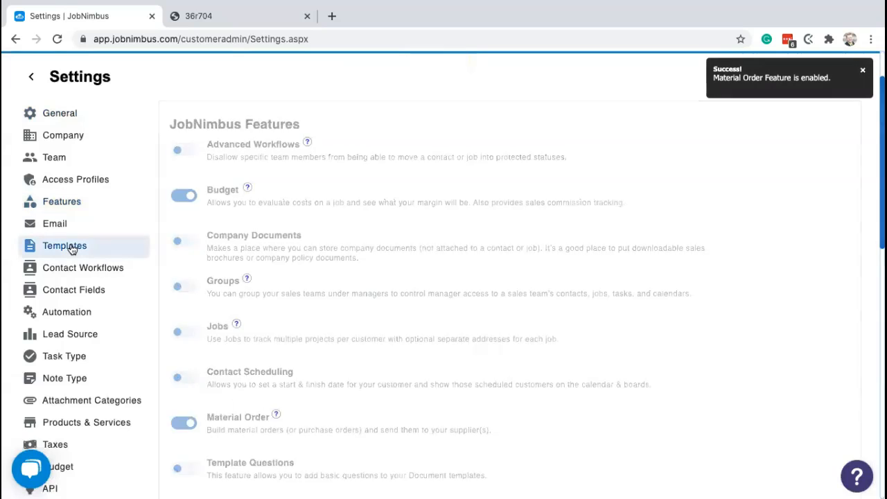
scroll(290, 319, "down", 4)
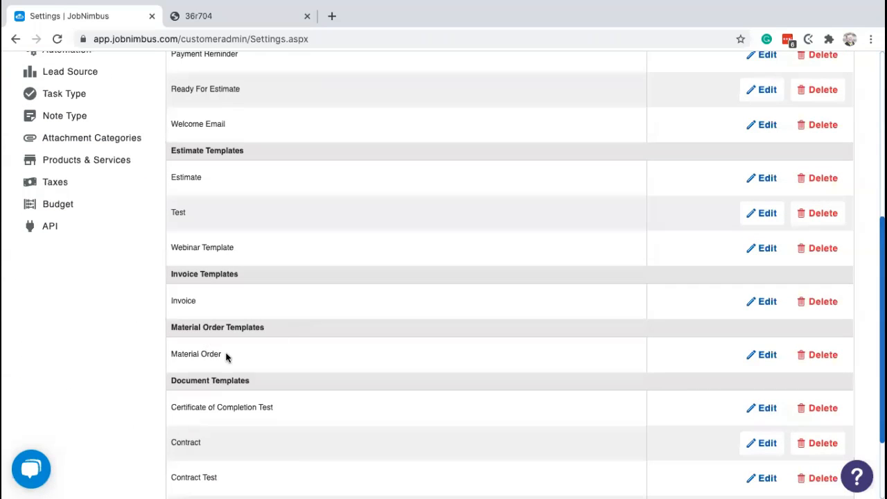
scroll(264, 352, "up", 1)
scroll(263, 352, "up", 5)
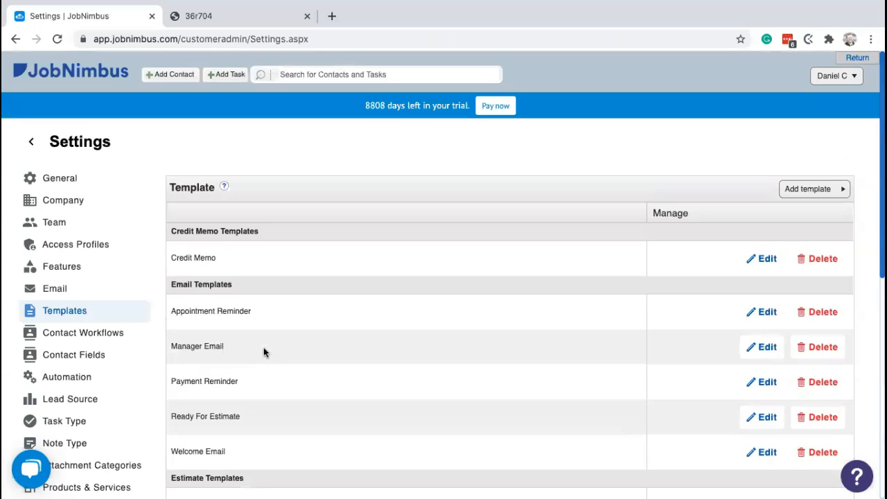
Return to the dashboard, find the customer's contact by first name, and open its financial records.
left_click(71, 75)
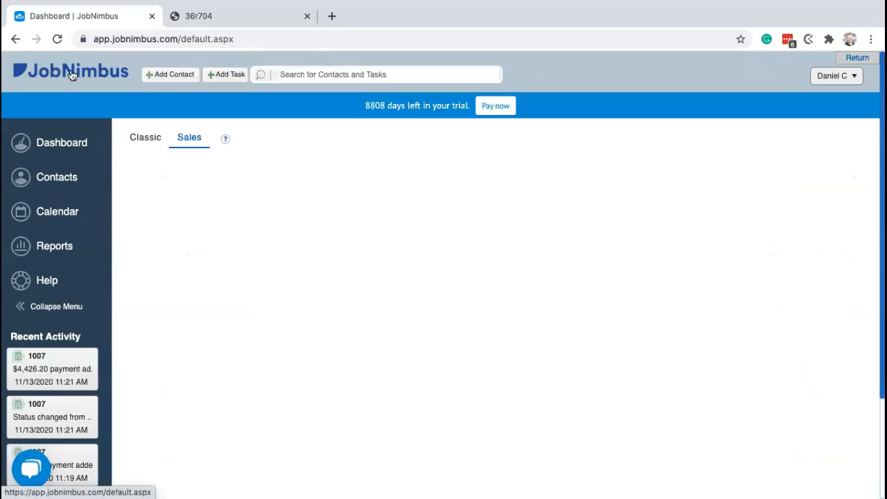
left_click(57, 40)
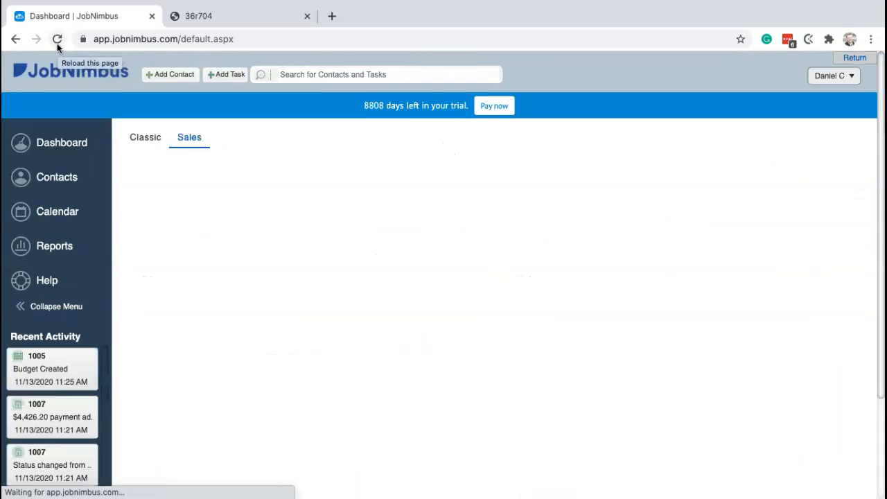
left_click(340, 72)
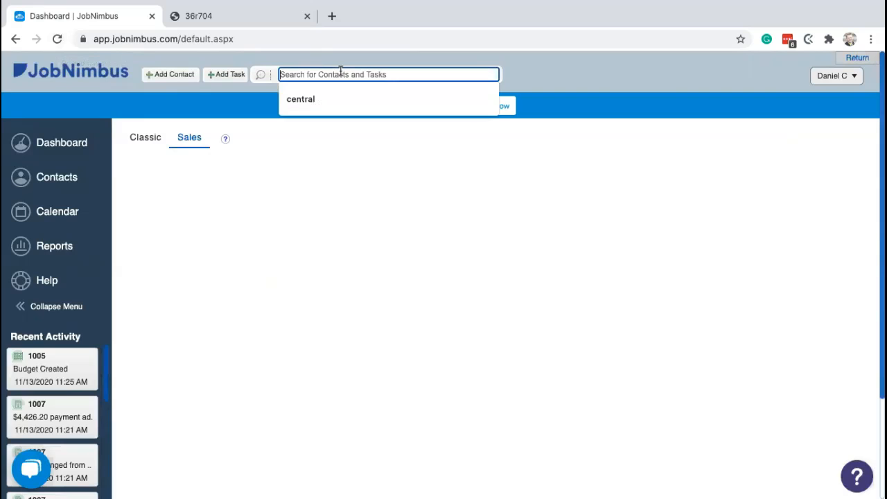
type("richarde")
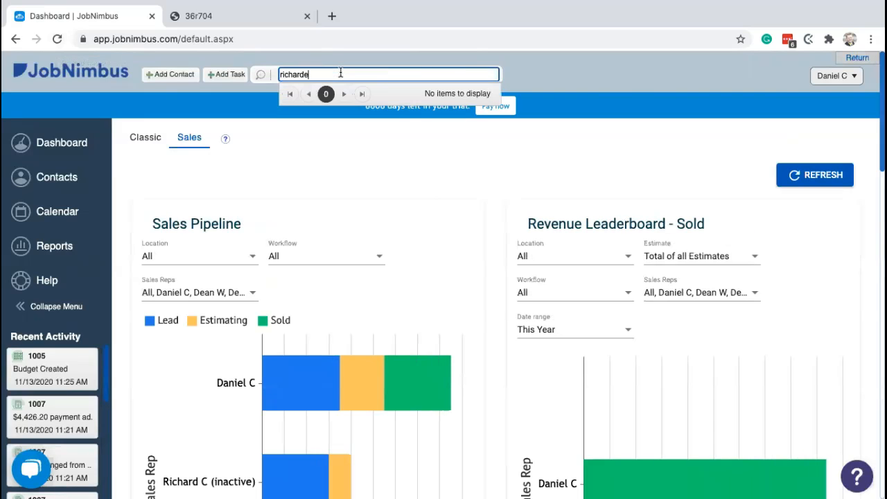
key("BackSpace")
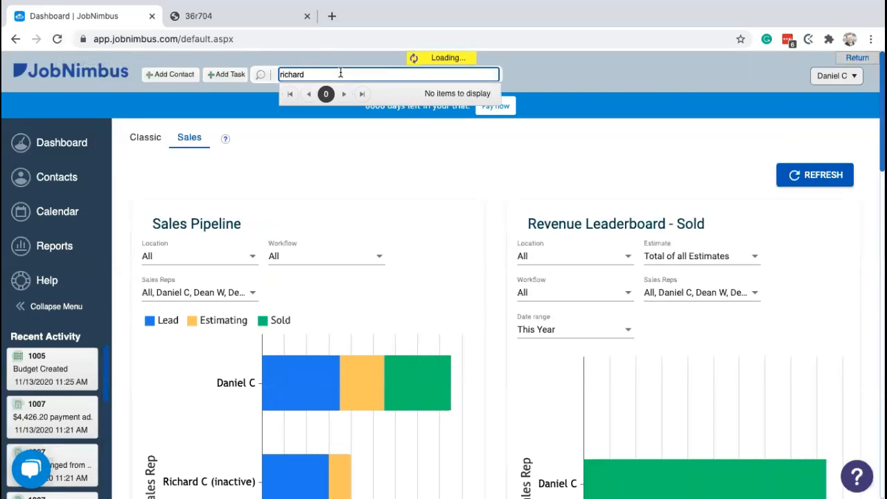
left_click(376, 115)
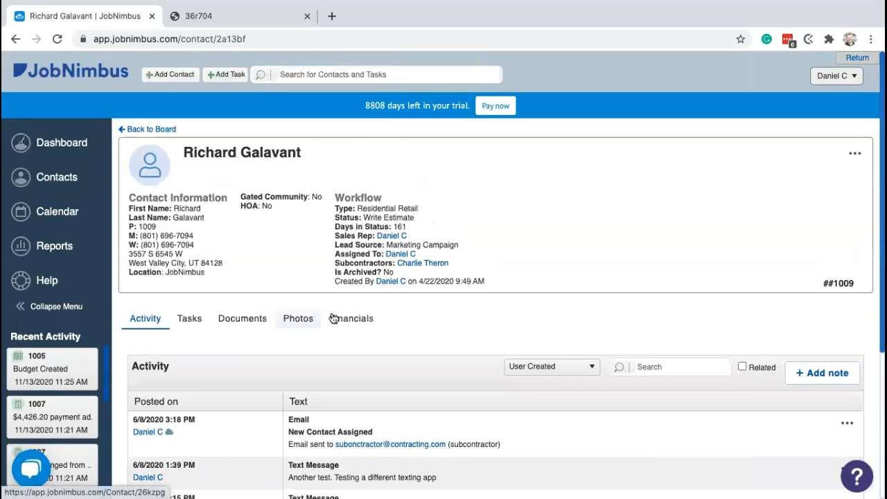
left_click(354, 320)
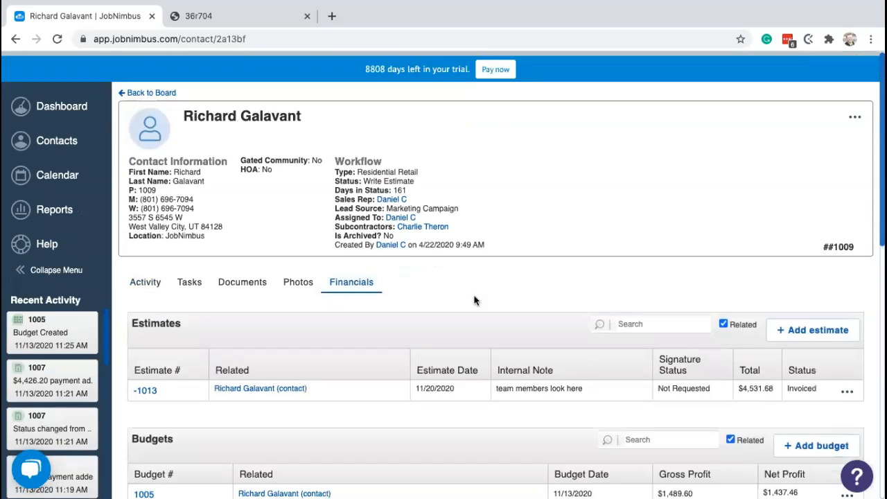
Convert the contact's estimate into a material order and remove the order's Finishing section heading.
scroll(474, 300, "down", 5)
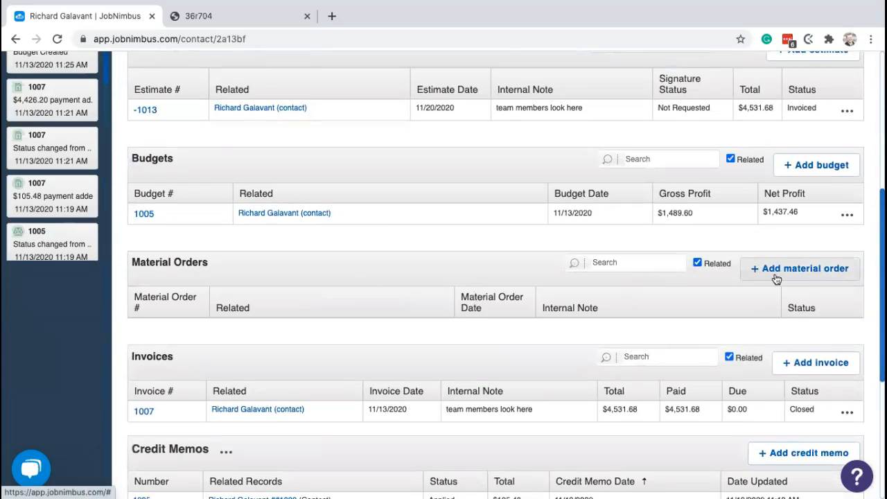
left_click(847, 113)
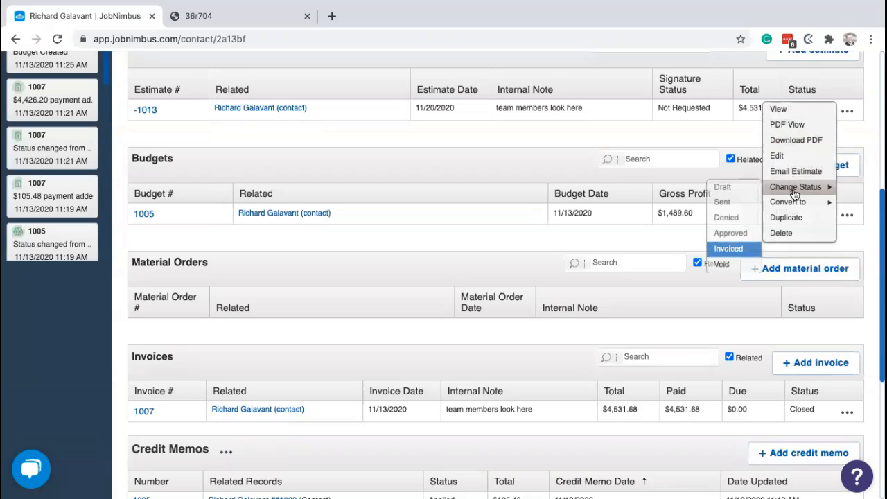
mouse_move(800, 206)
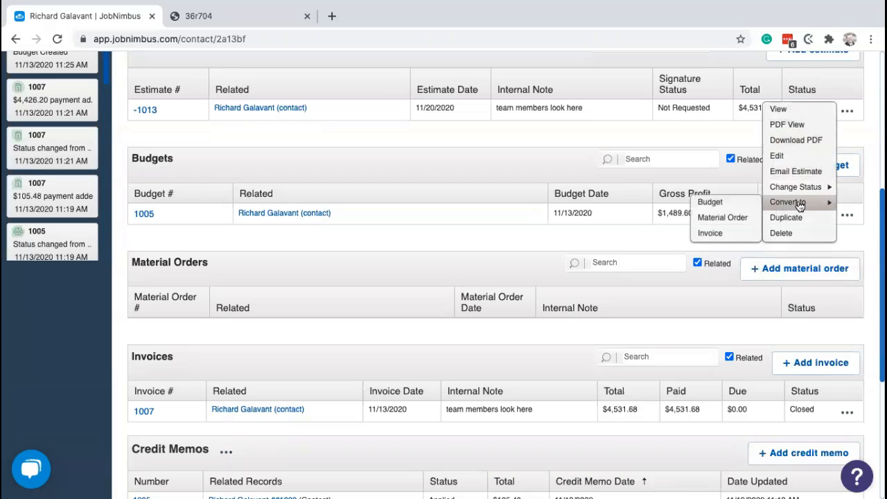
left_click(724, 217)
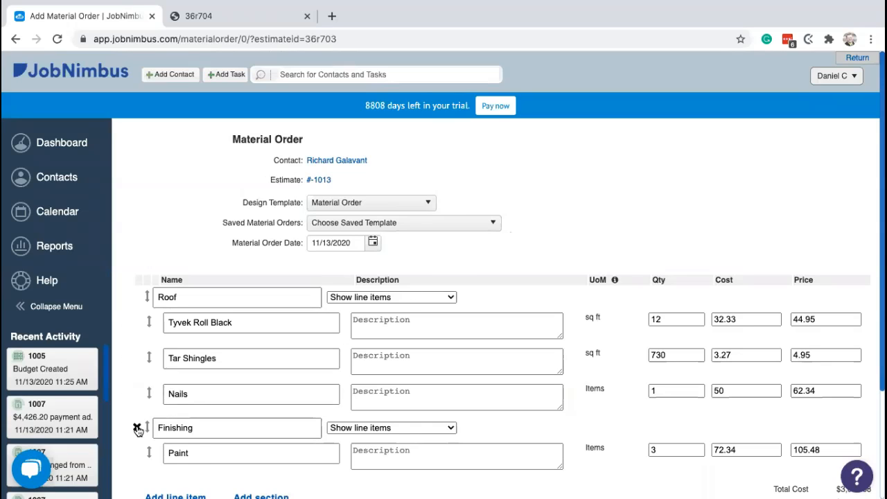
left_click(129, 428)
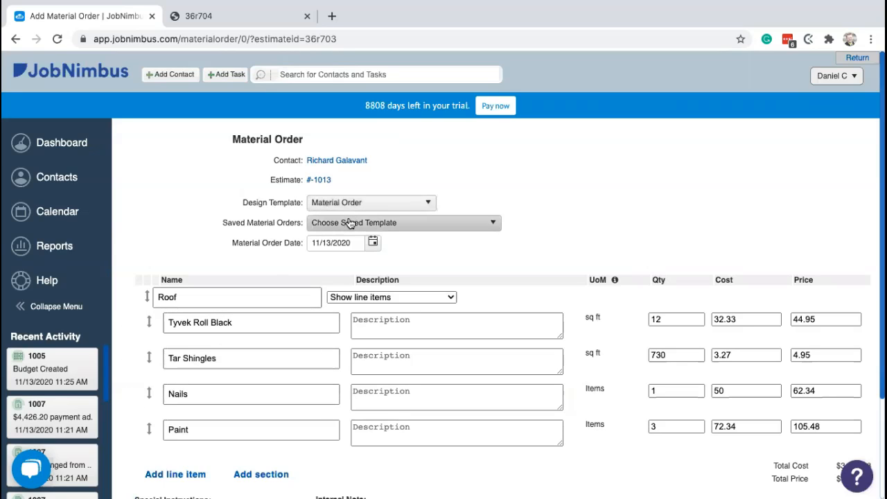
Set the material order date to 11/19/2020 and save the material order.
left_click(374, 242)
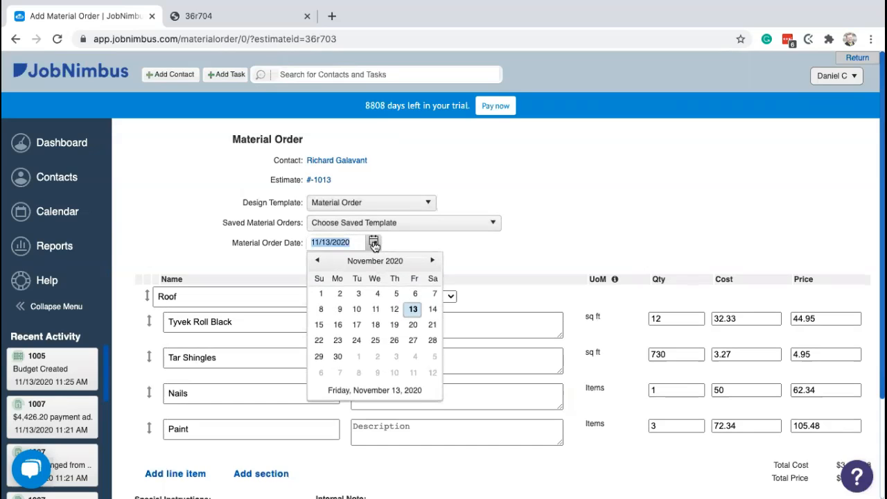
left_click(394, 325)
scroll(499, 246, "down", 3)
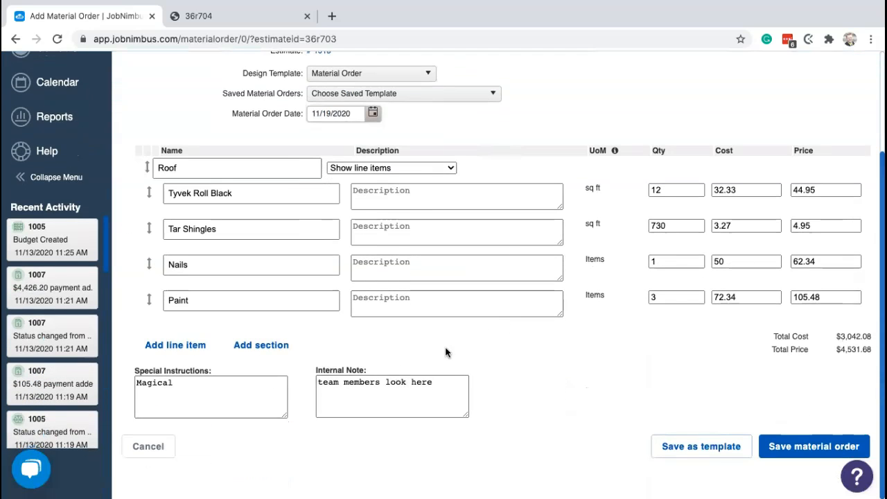
left_click(799, 444)
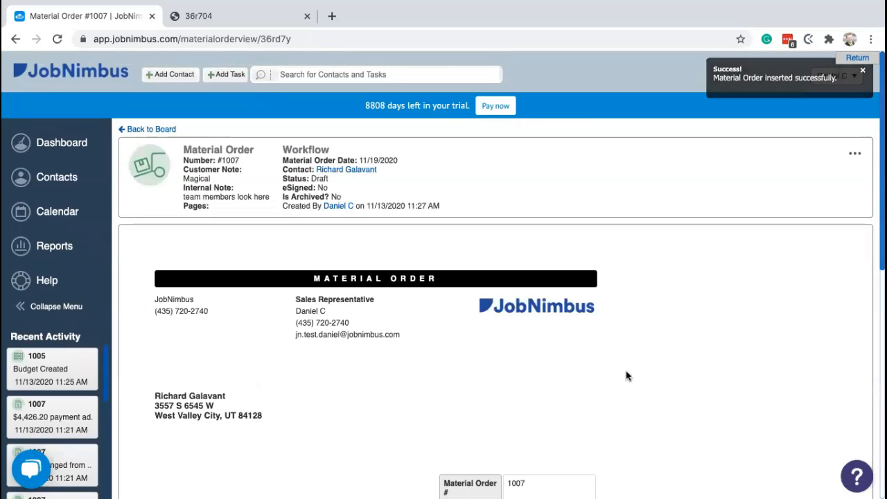
left_click(855, 153)
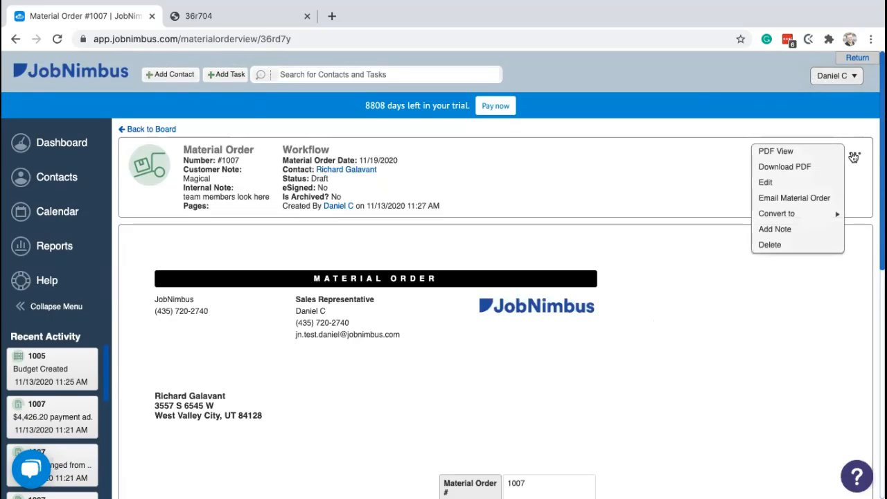
left_click(765, 199)
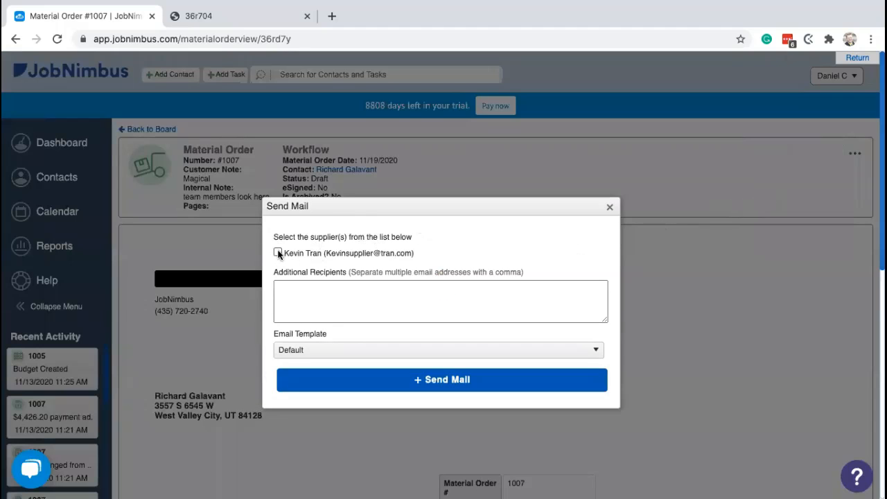
left_click(278, 253)
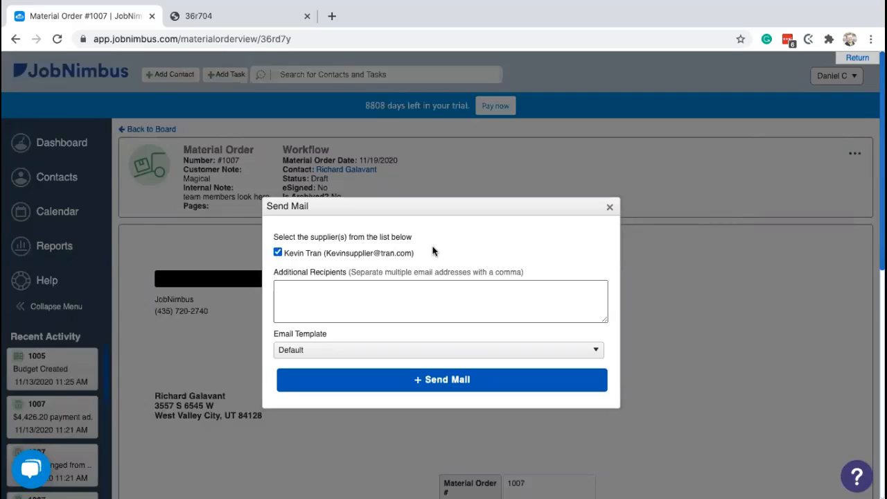
left_click(330, 295)
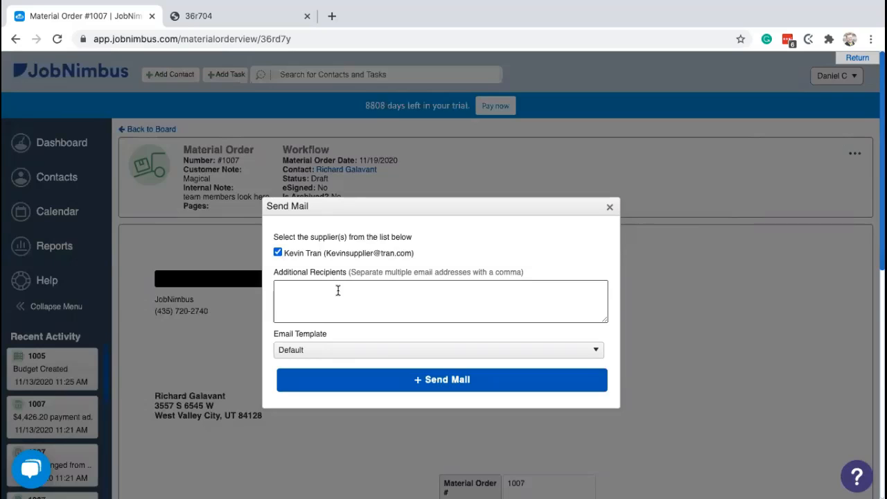
left_click(338, 291)
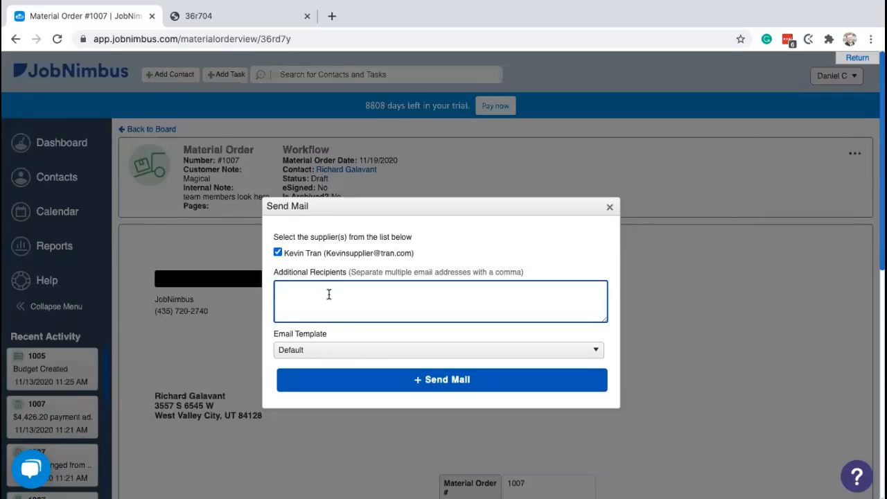
left_click(349, 350)
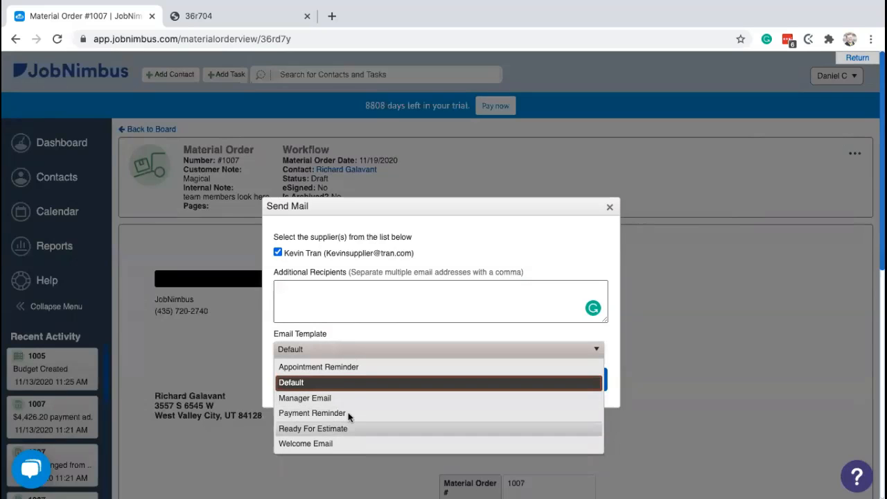
left_click(265, 316)
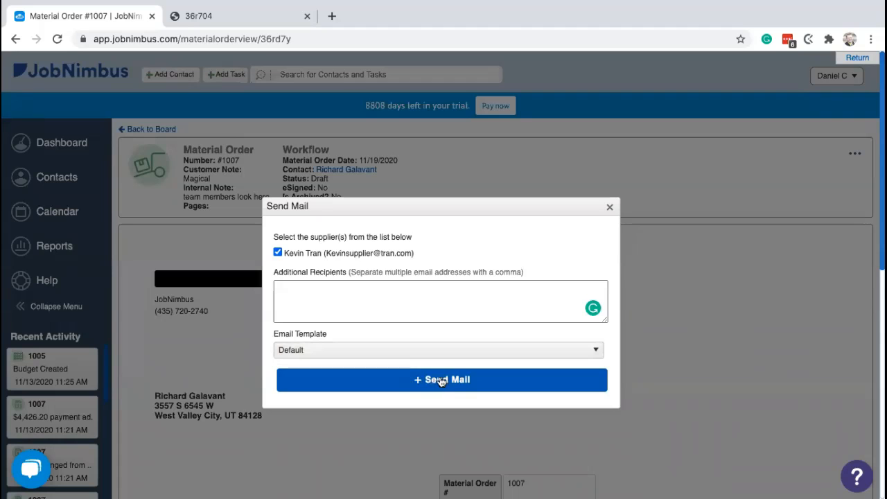
left_click(610, 206)
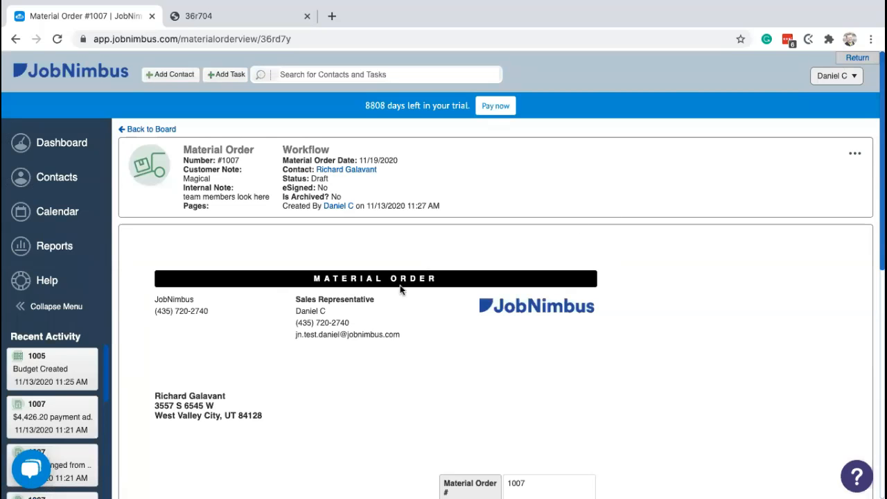
scroll(400, 289, "down", 1)
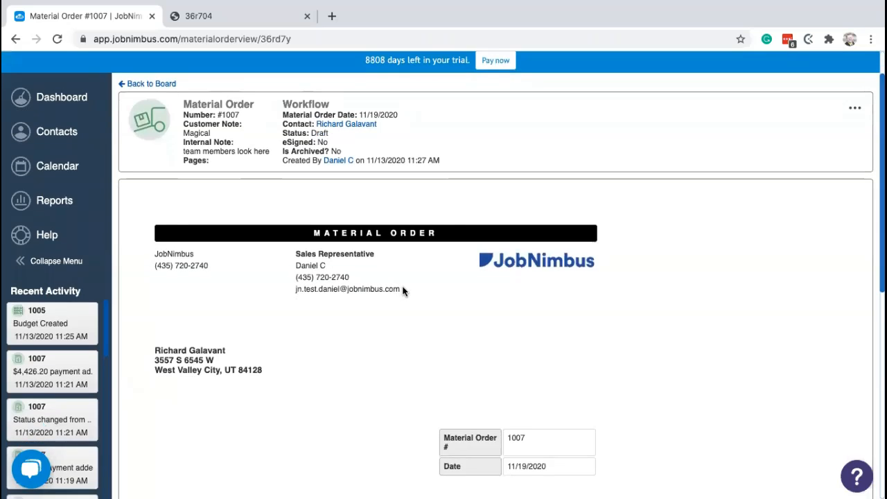